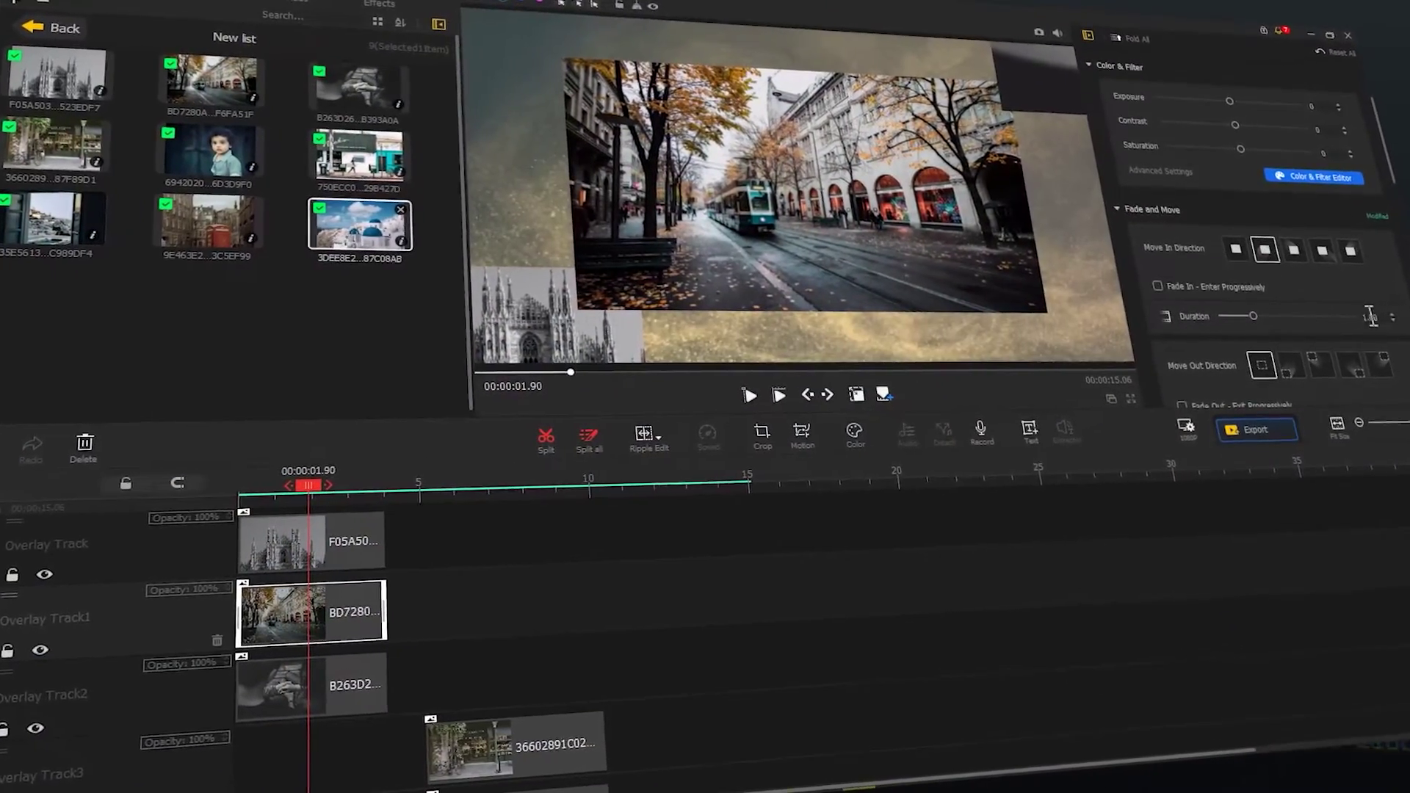
Set the bakery clip on Overlay Track3 to the fourth Move In Direction option under Fade and Move
click(340, 686)
click(455, 742)
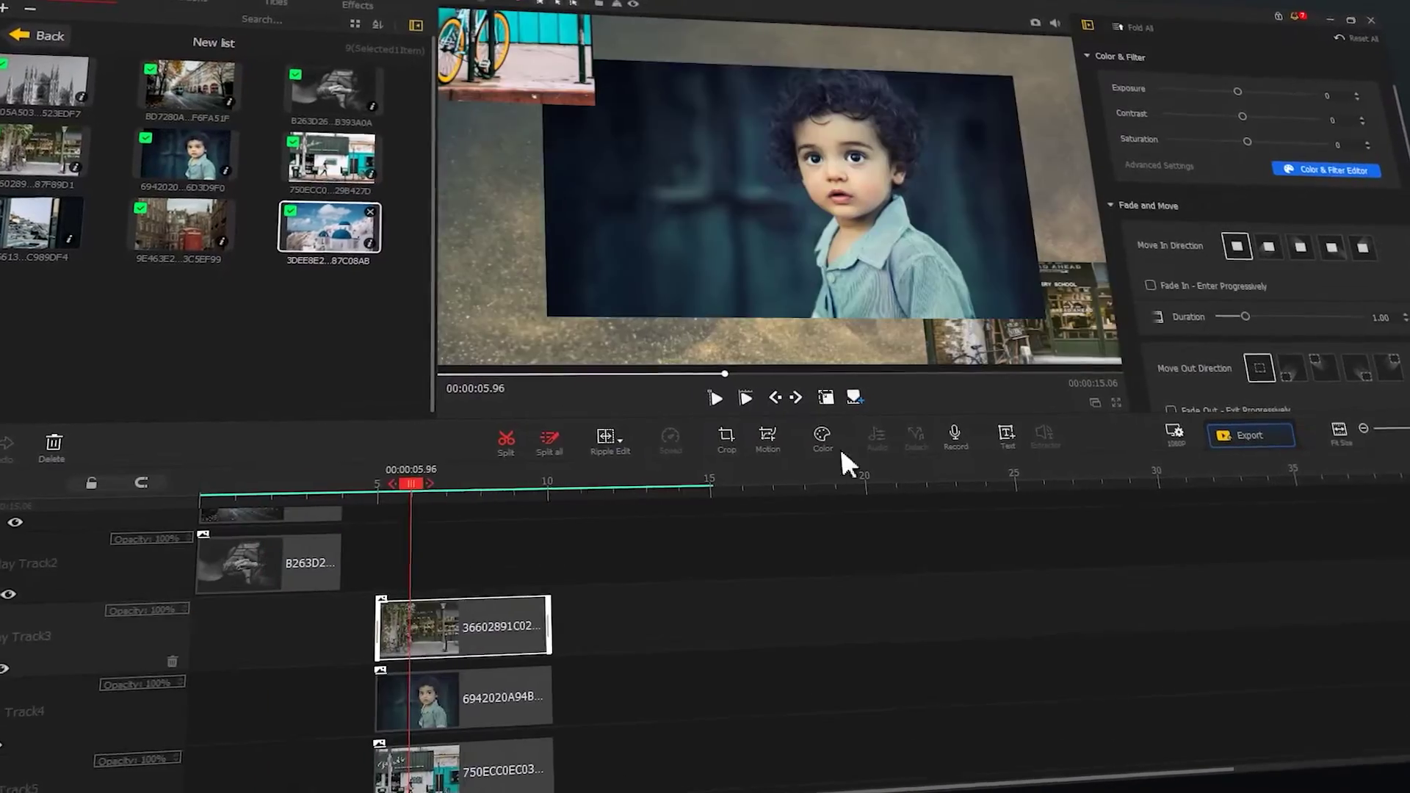
click(1328, 248)
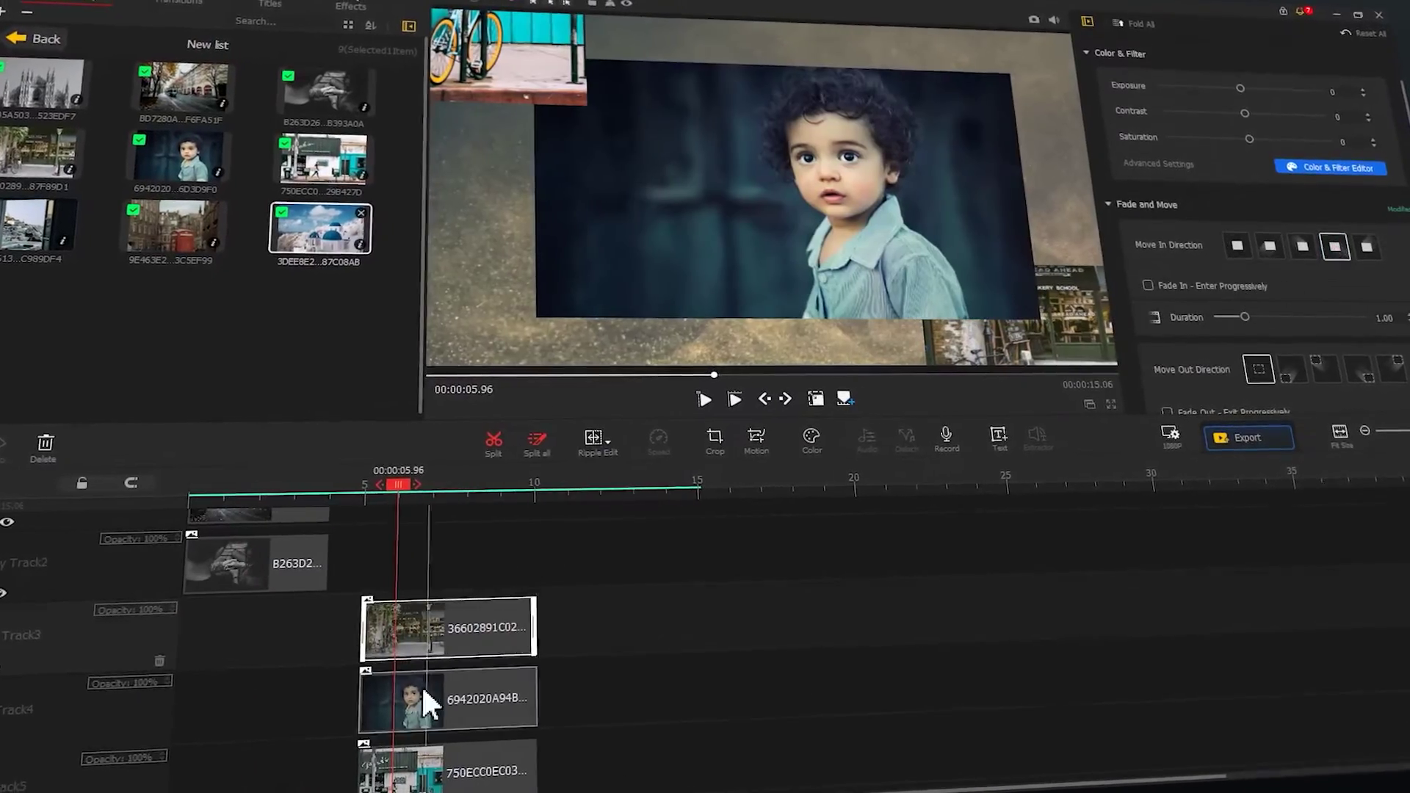
Set the Move In Direction for the child clip on Overlay Track4 and the turquoise storefront clip on Overlay Track5
click(425, 698)
click(1328, 248)
click(1378, 316)
click(440, 768)
click(1328, 248)
Select the bakery, child and turquoise storefront clips together and shift them along the timeline
shift+click(410, 631)
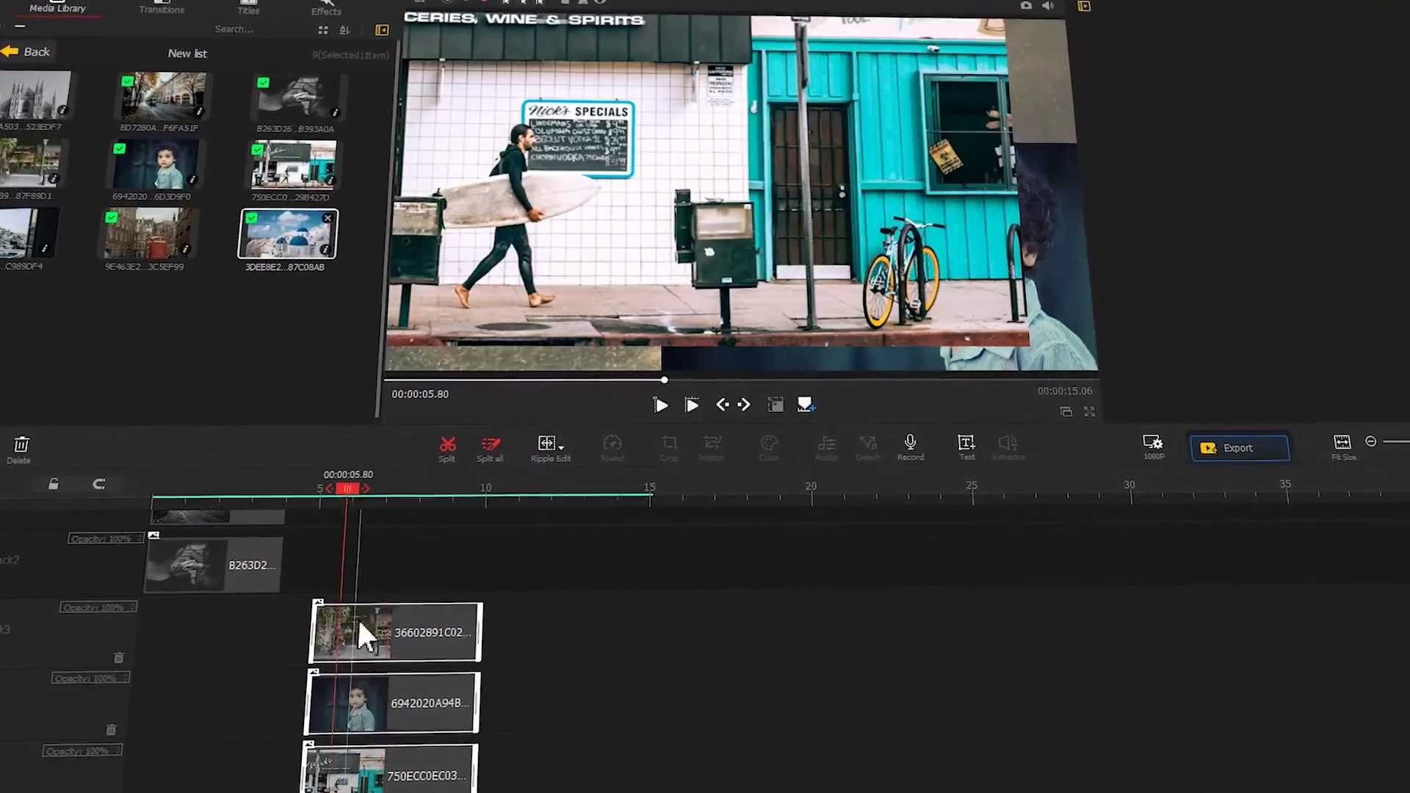
drag(373, 623, 300, 629)
click(301, 488)
click(243, 697)
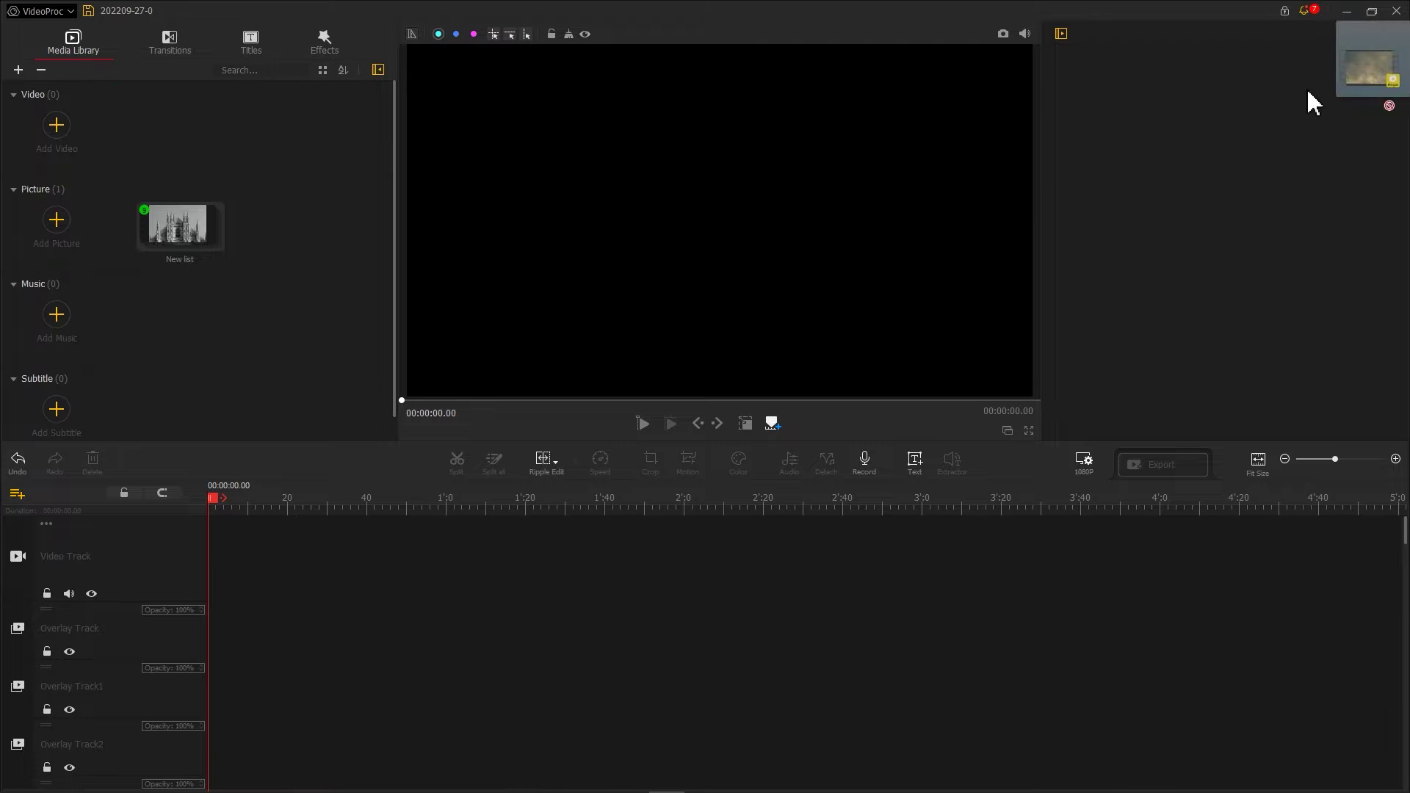
Add the golden dust background video to the start of the Video Track and trim it to about 15 seconds
drag(1313, 102, 281, 184)
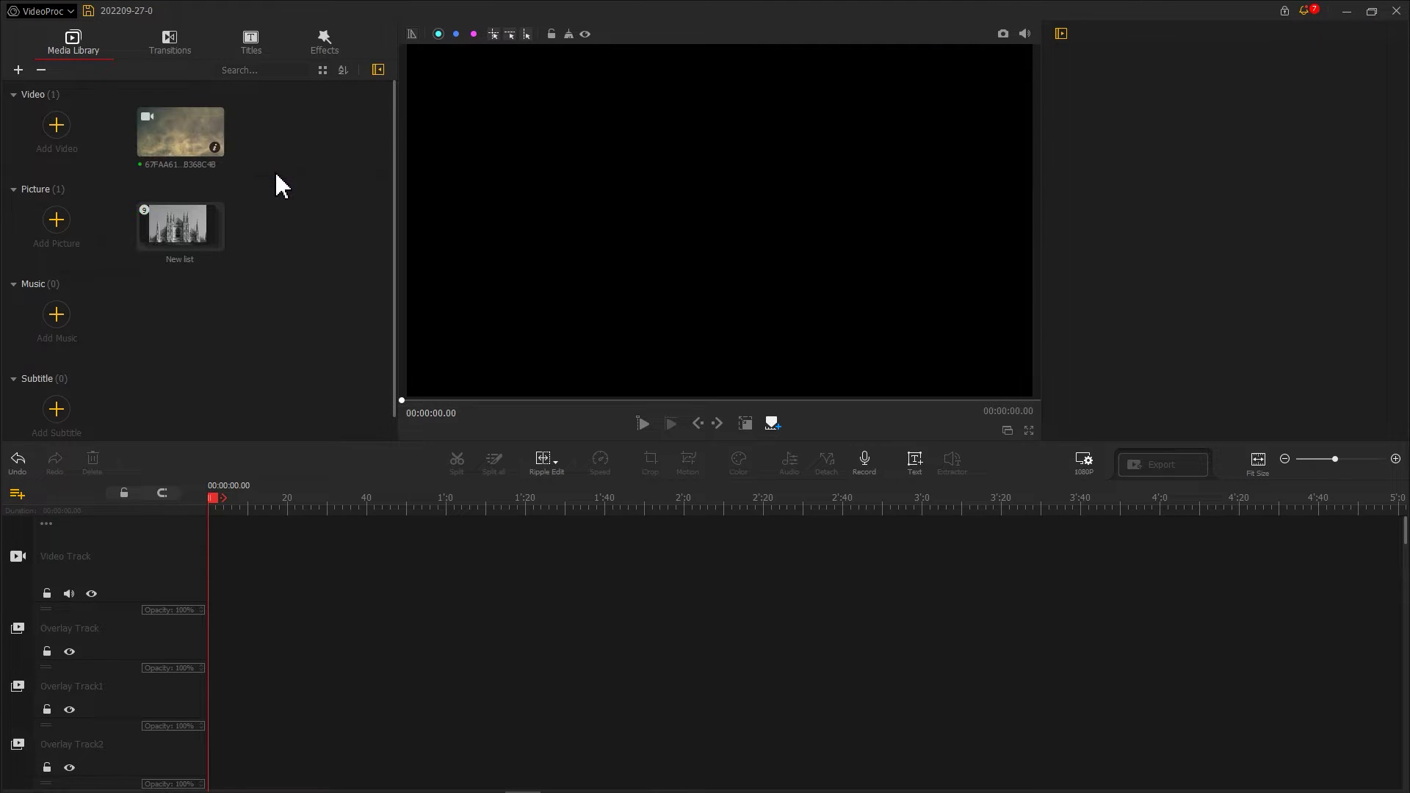
drag(207, 131, 248, 501)
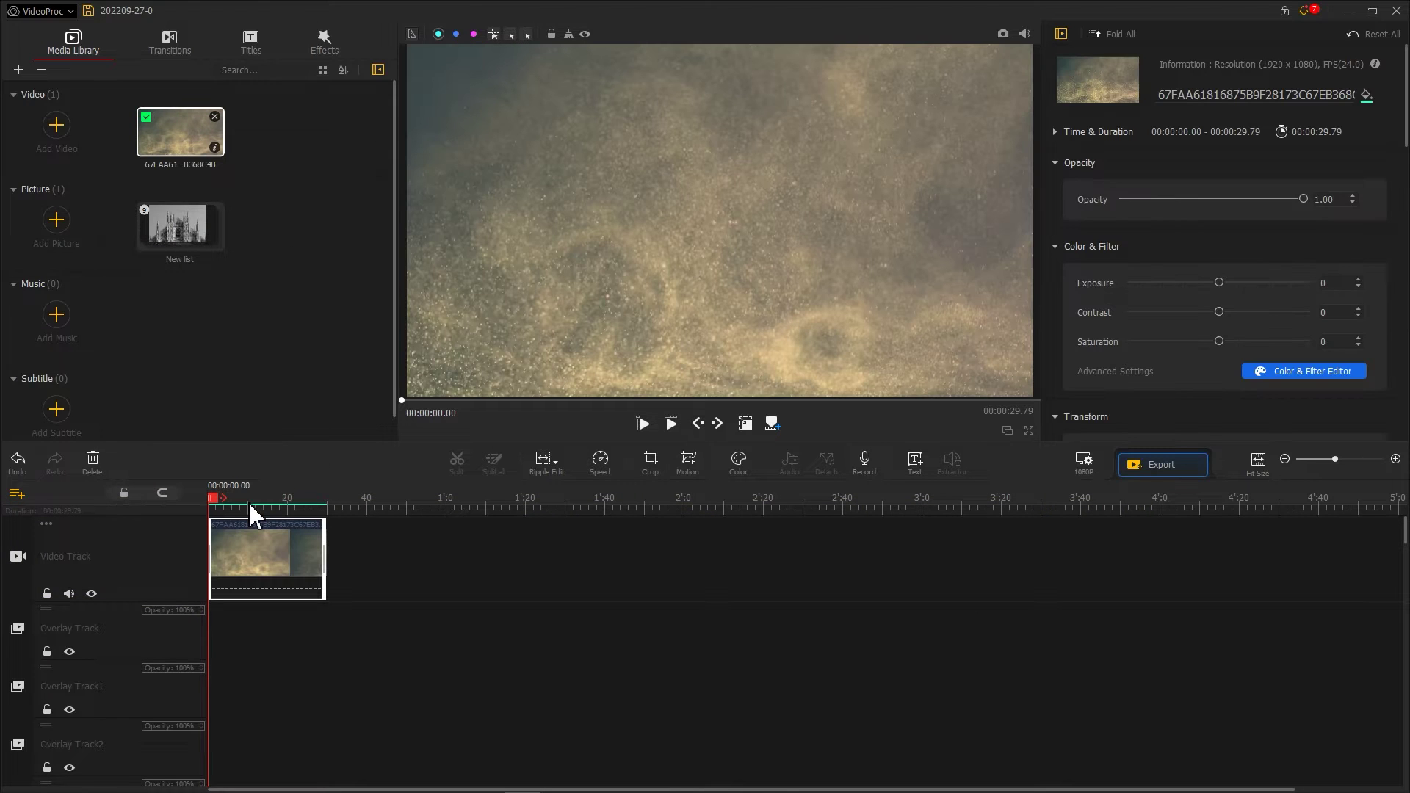
scroll(367, 508, up, 5)
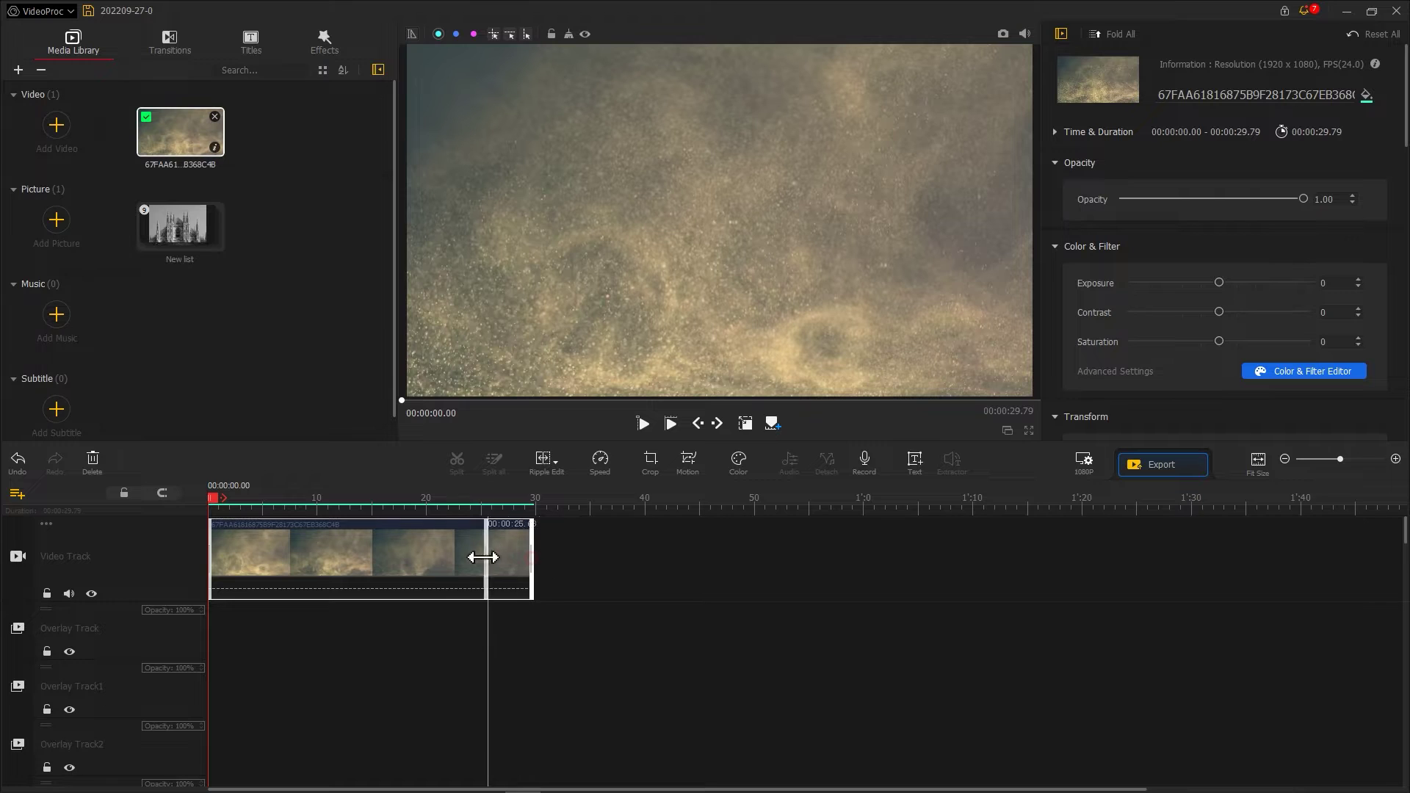
drag(372, 558, 372, 558)
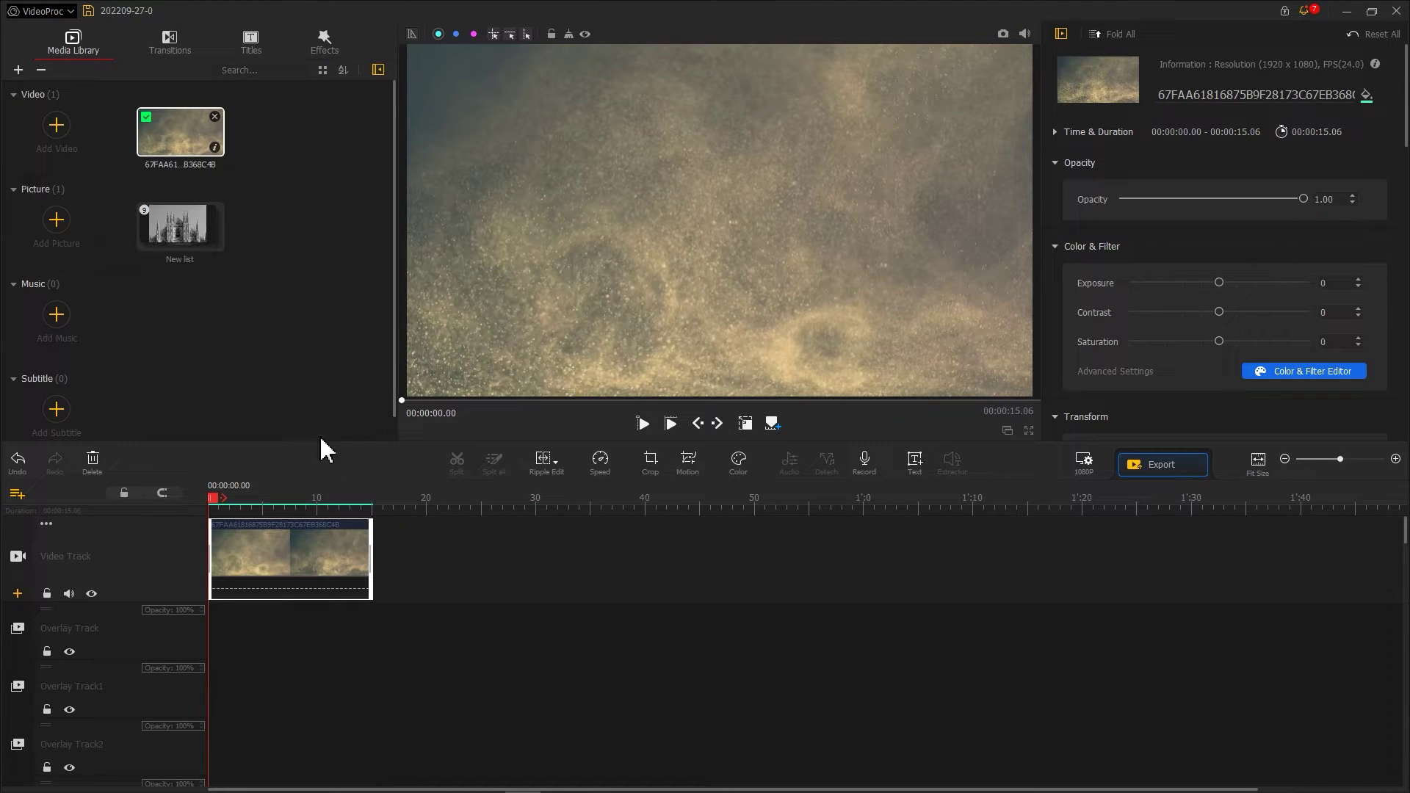
Place the cathedral, tram street and clasped-hands pictures from New list at the start of Overlay Track, Overlay Track1 and Overlay Track2
click(185, 249)
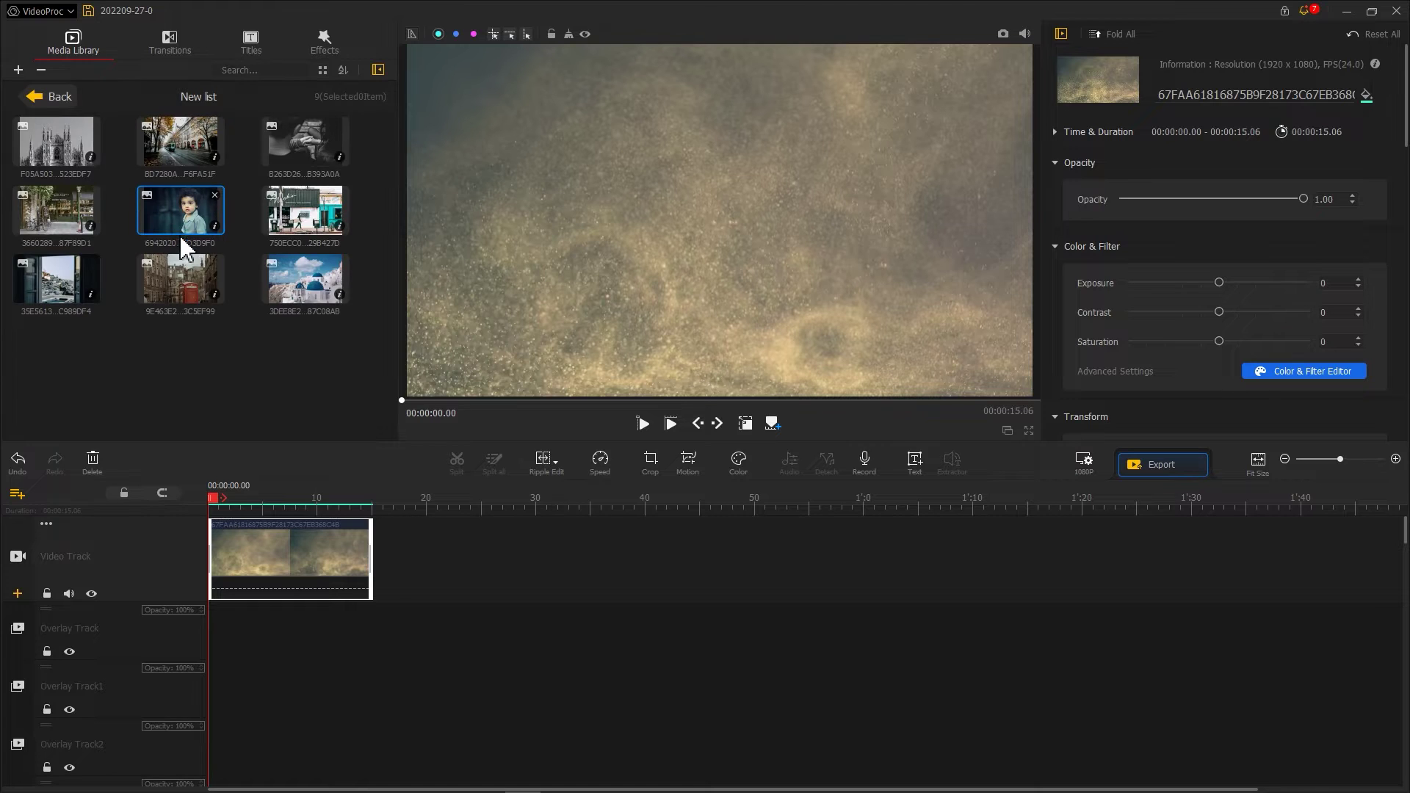
drag(49, 152, 213, 624)
drag(180, 141, 213, 688)
drag(305, 141, 219, 737)
Place the bakery, child and turquoise storefront pictures at the start of Overlay Track3, Overlay Track4 and Overlay Track5
scroll(219, 737, down, 1)
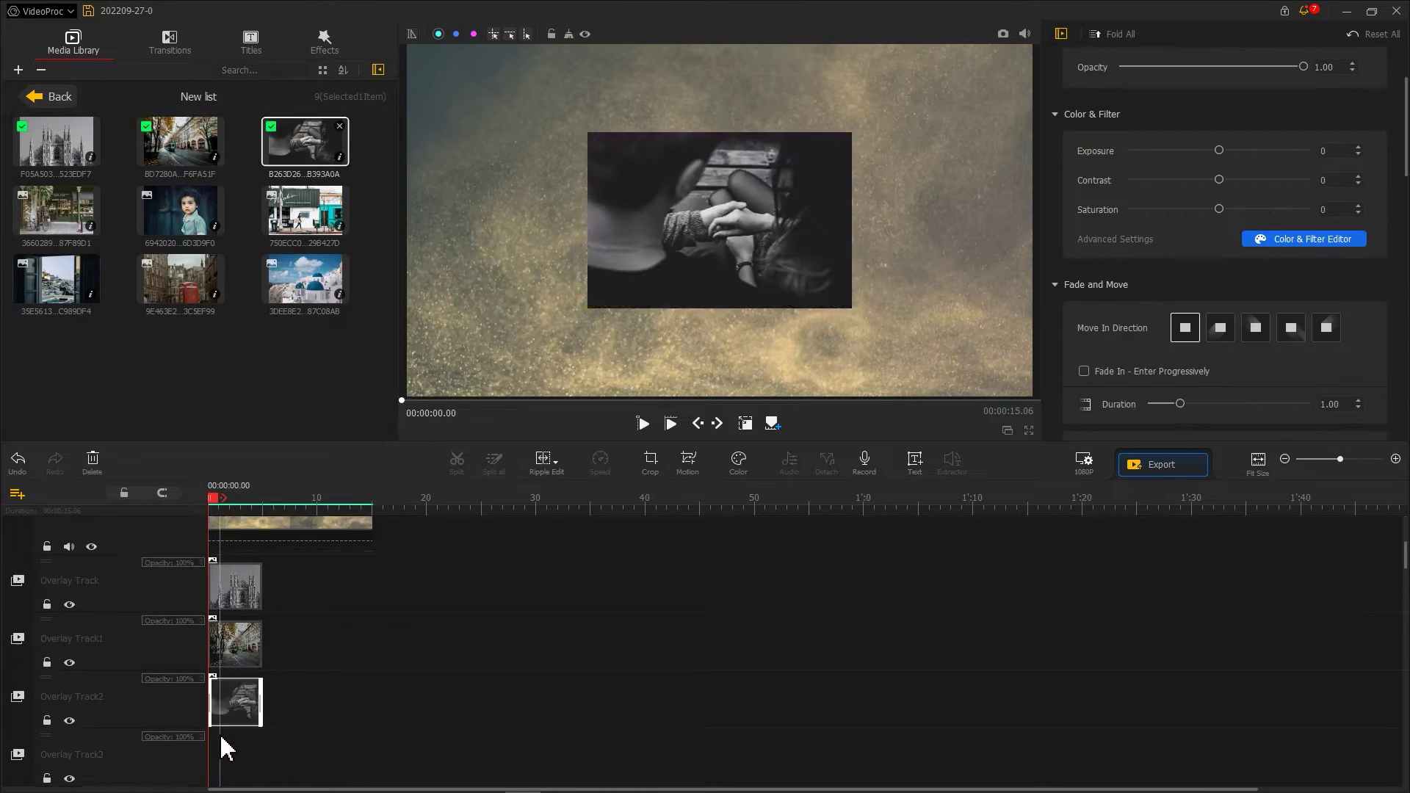
drag(56, 211, 220, 710)
scroll(220, 710, down, 2)
drag(180, 219, 220, 613)
drag(282, 210, 221, 665)
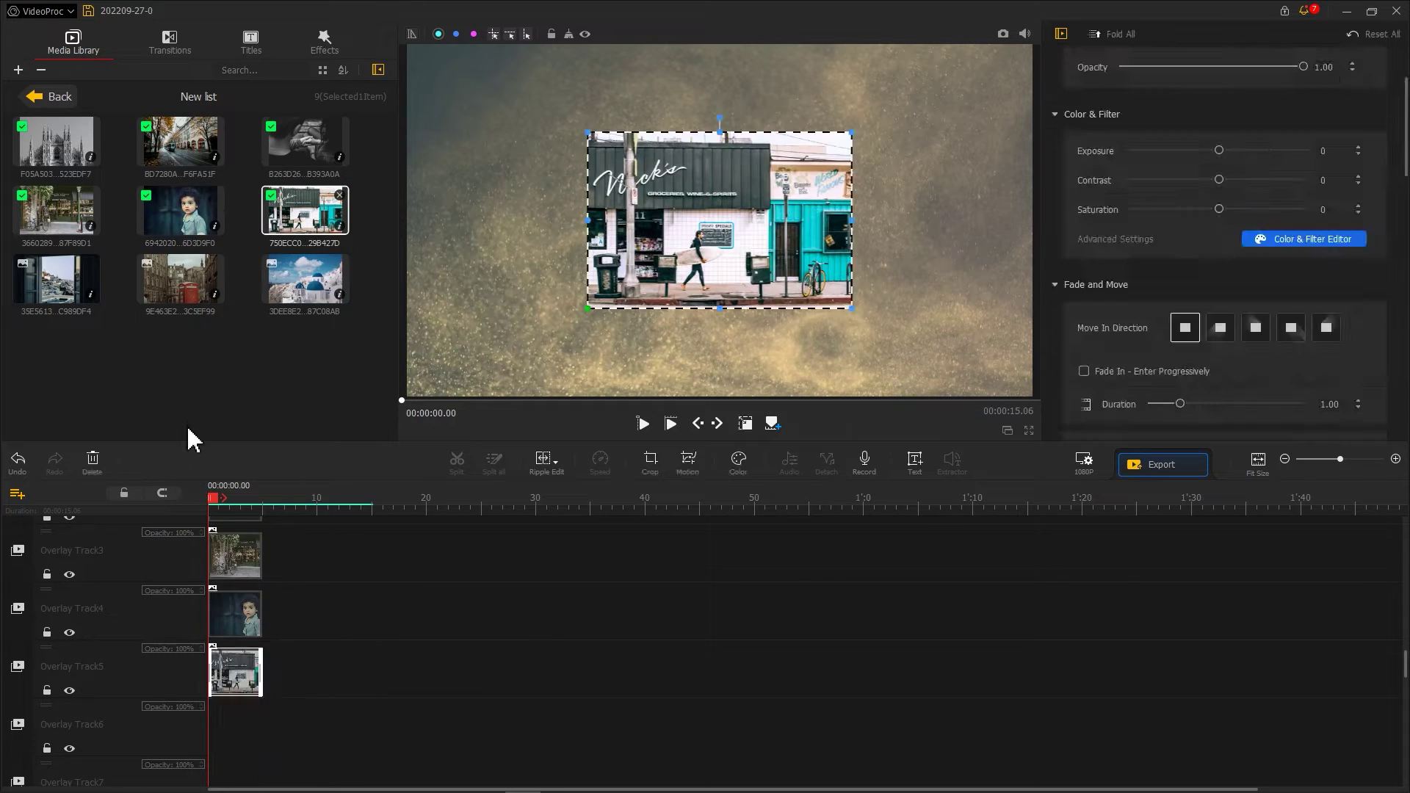
Place the last three pictures of New list at the start of Overlay Track6, Overlay Track7 and Overlay Track8
drag(65, 287, 223, 731)
scroll(223, 730, down, 2)
drag(176, 280, 207, 672)
drag(305, 279, 228, 680)
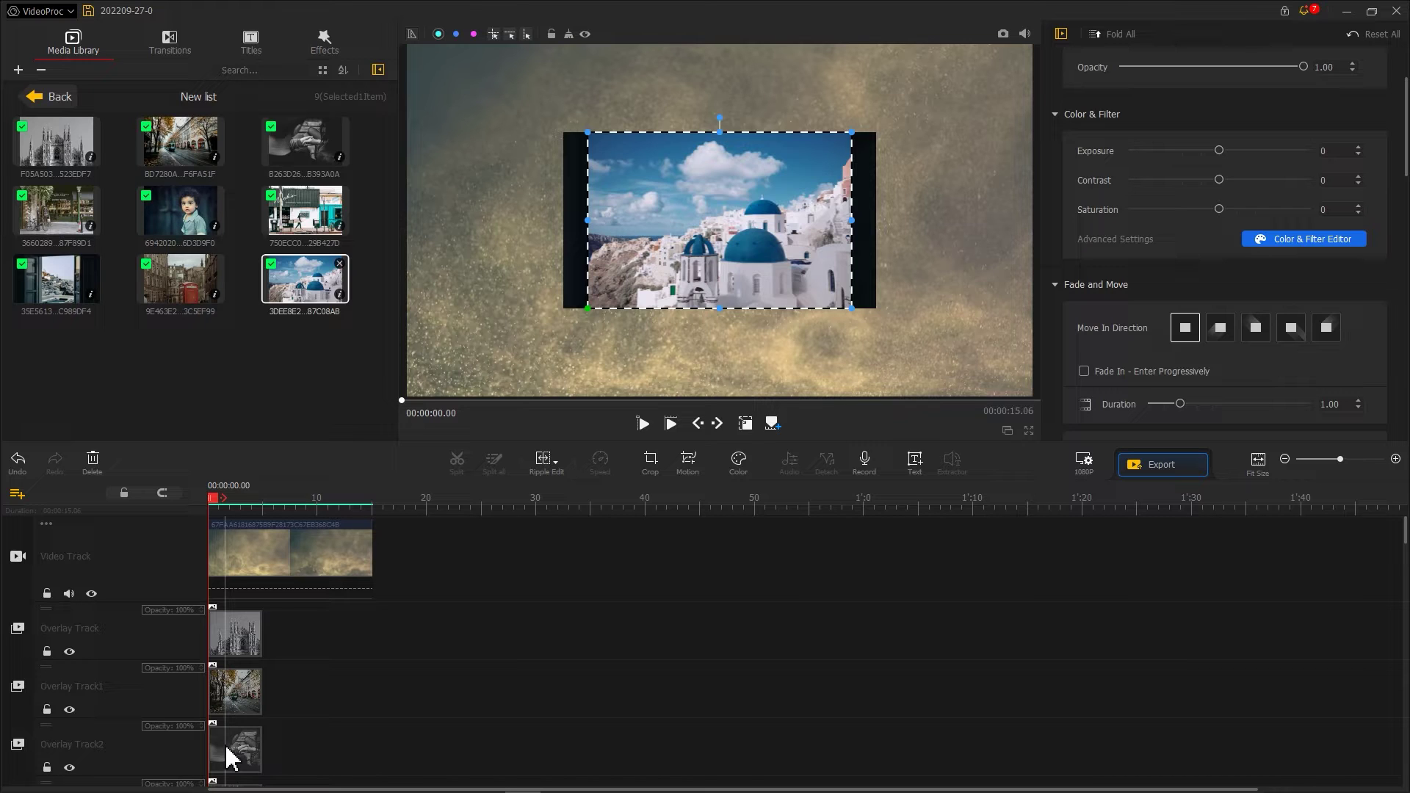
Crop the cathedral picture to 16:9, with the crop frame moved down to the picture's bottom edge
click(234, 636)
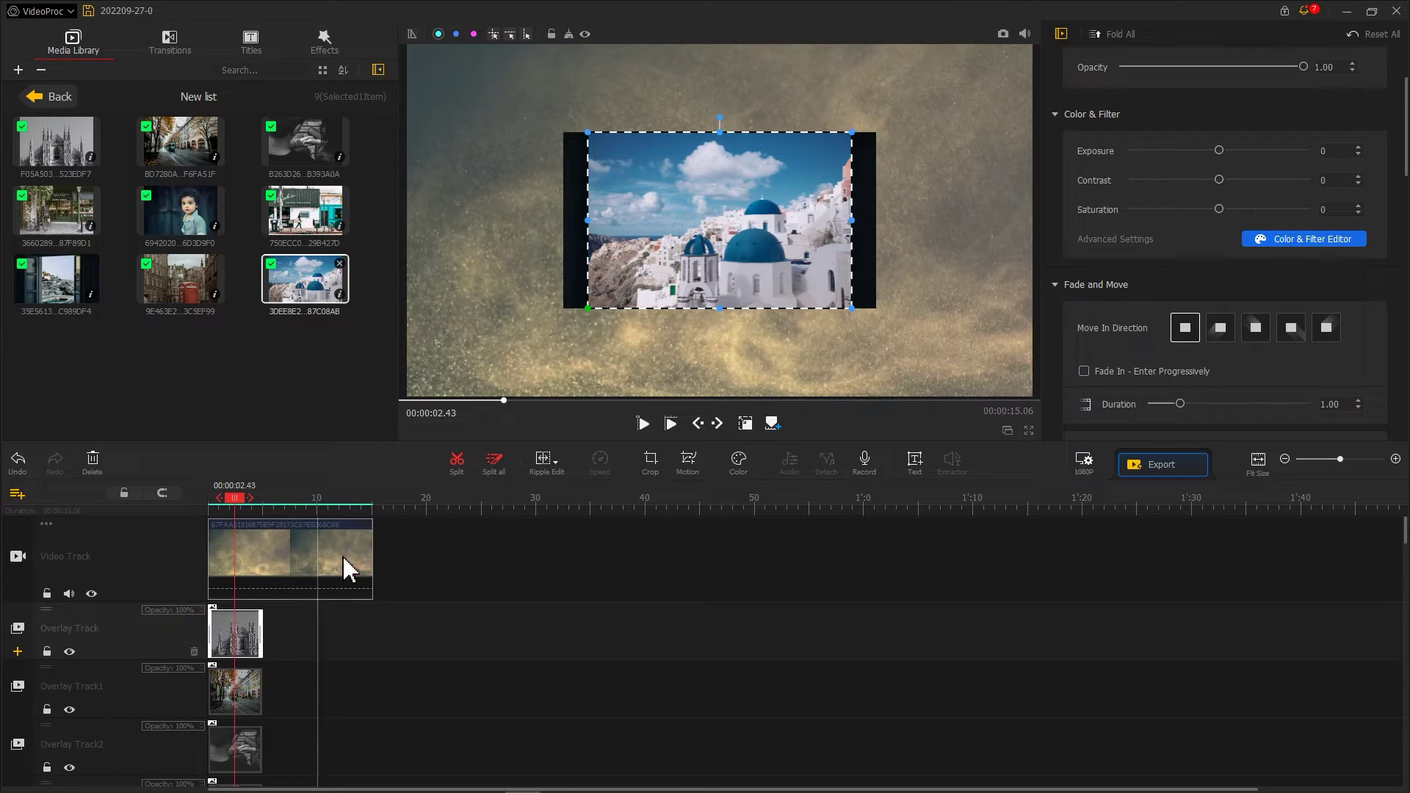
click(651, 461)
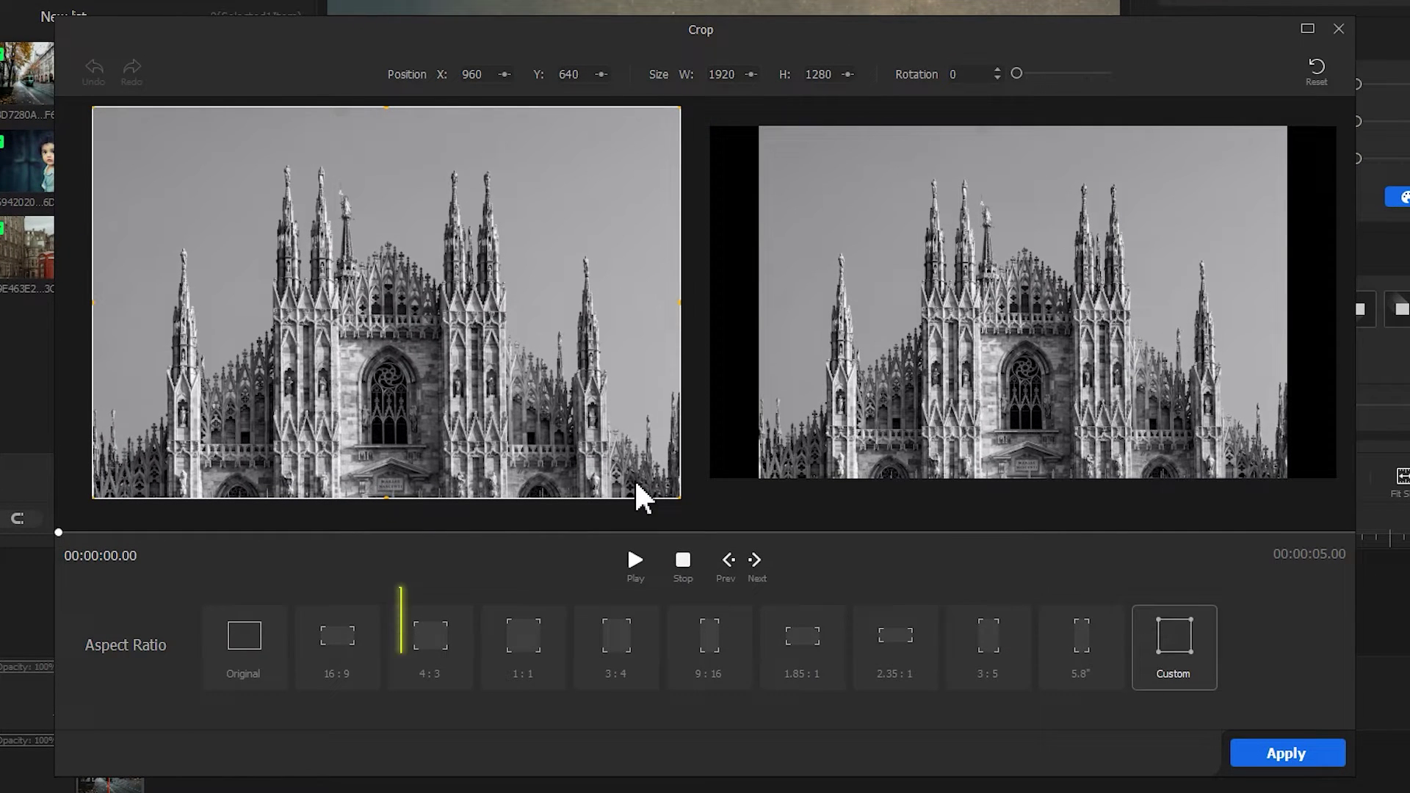
click(328, 645)
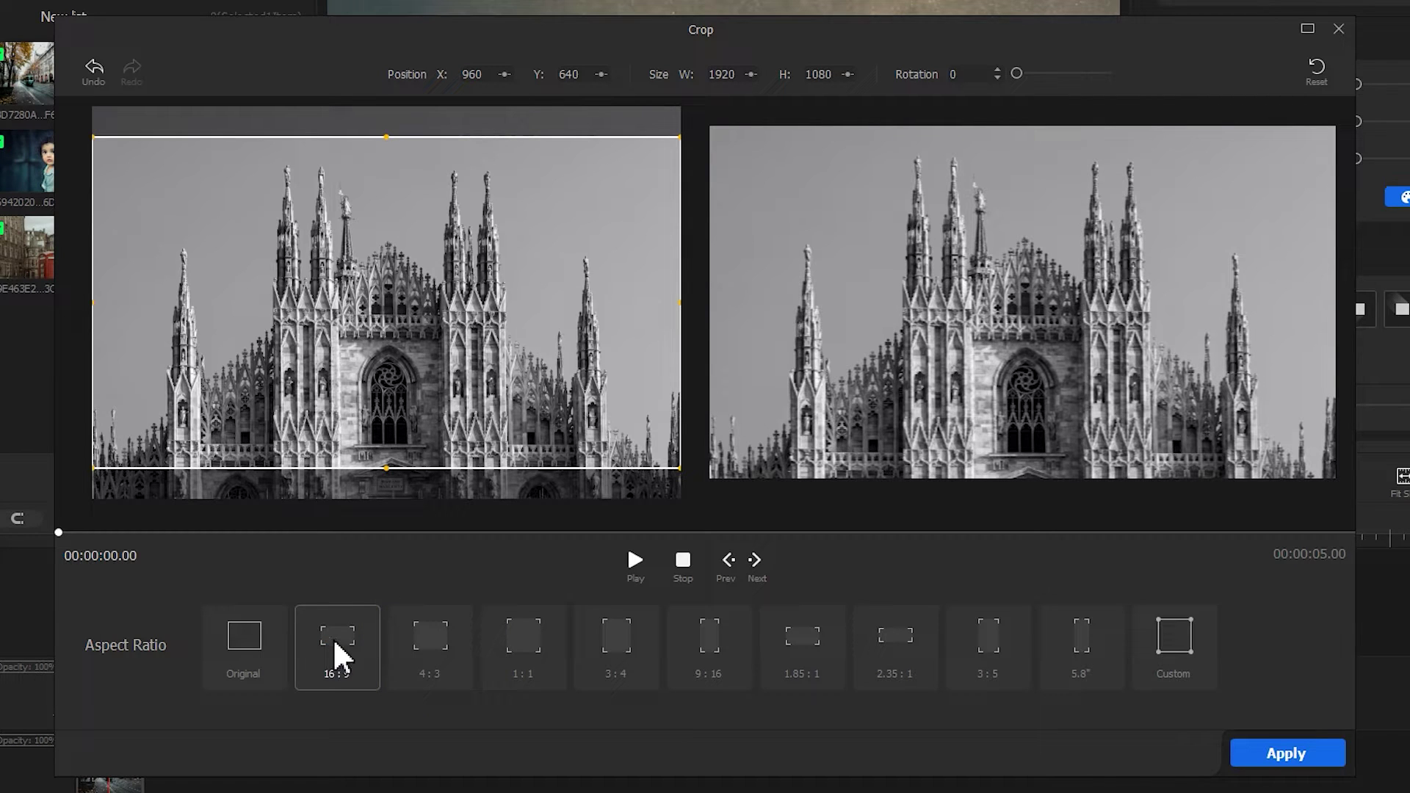
drag(410, 359, 412, 404)
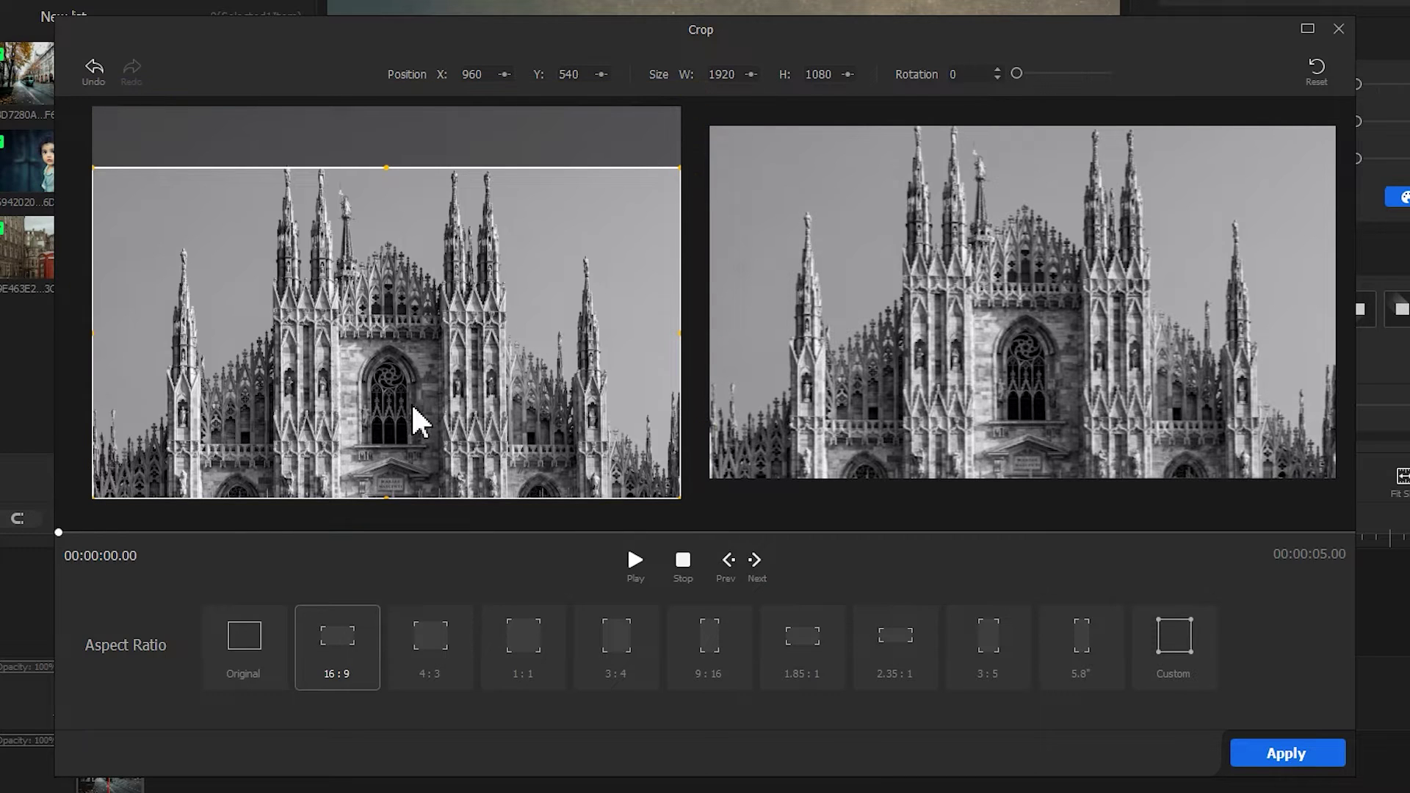
click(1287, 754)
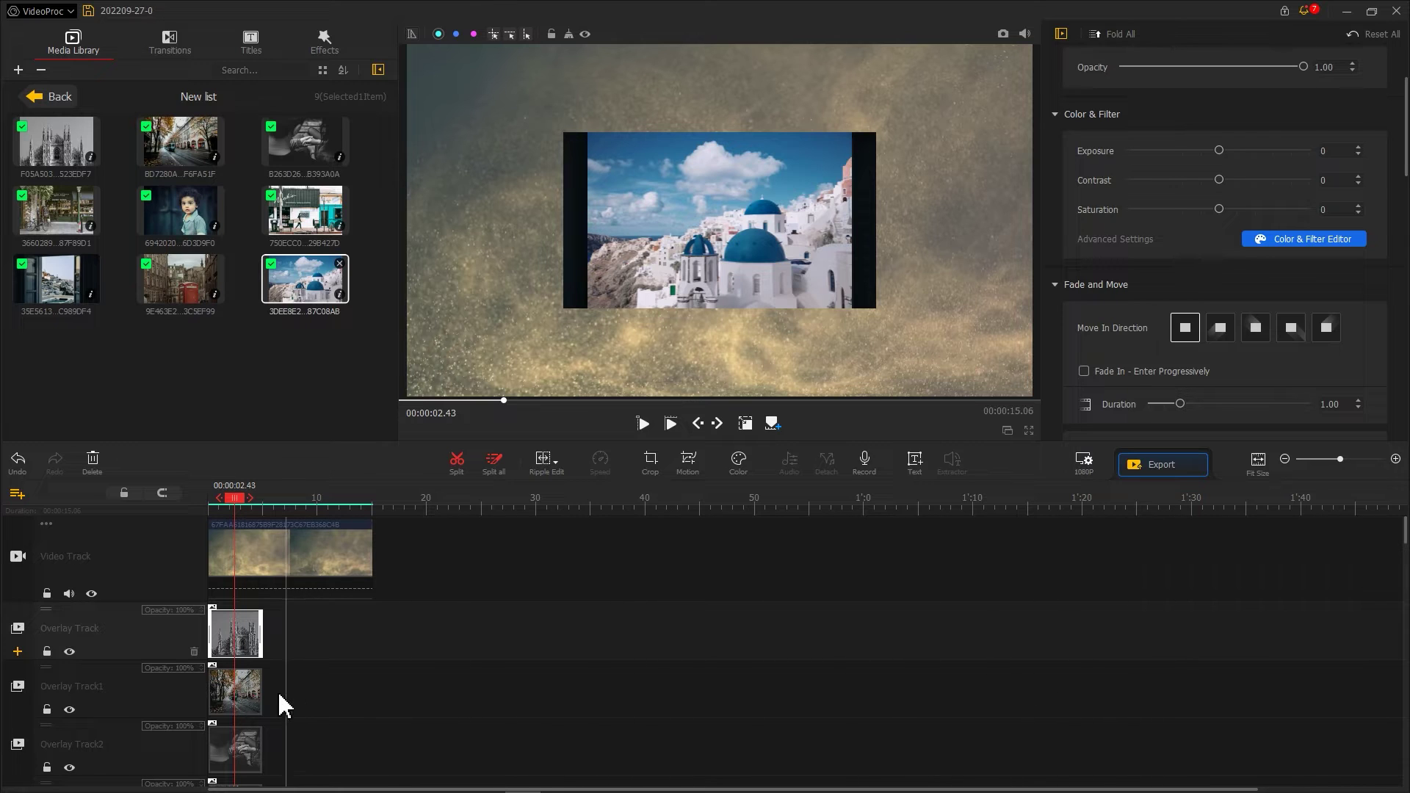
Crop the tram street picture on Overlay Track1 and the clasped-hands picture on Overlay Track2 to 16:9
click(650, 463)
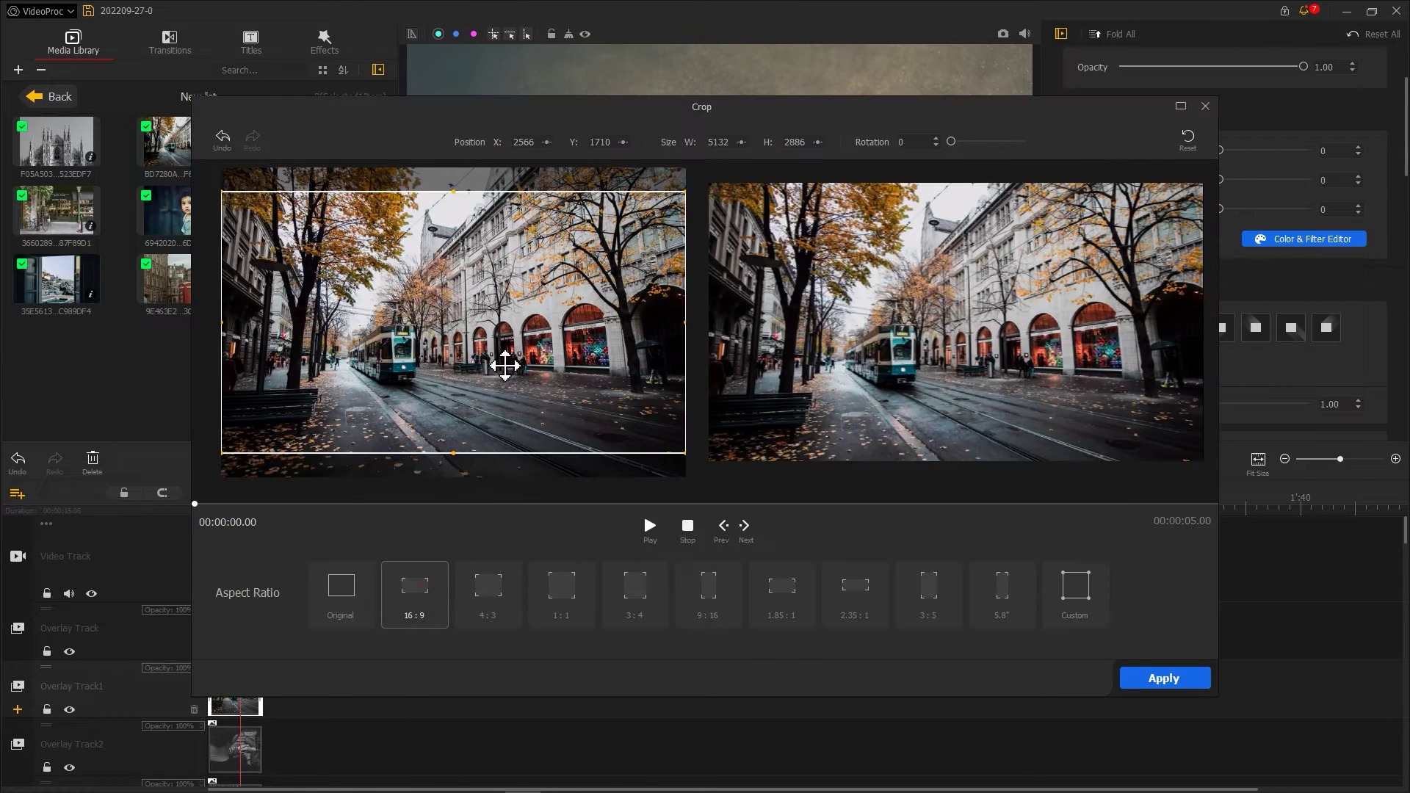
click(1165, 679)
scroll(235, 706, down, 1)
click(233, 661)
click(651, 463)
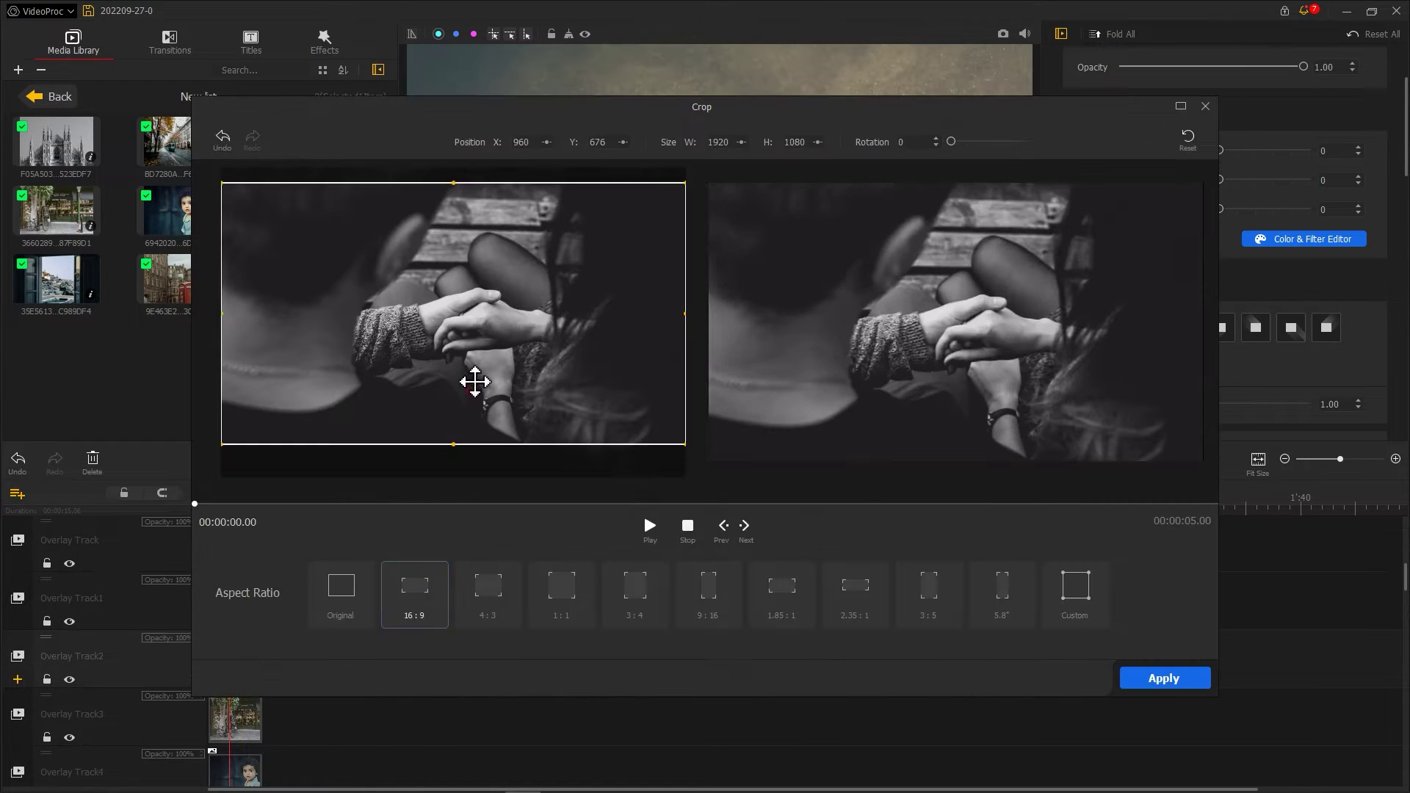
click(1165, 679)
Crop the bakery picture on Overlay Track3 and the child picture on Overlay Track4 to 16:9
click(235, 719)
click(650, 463)
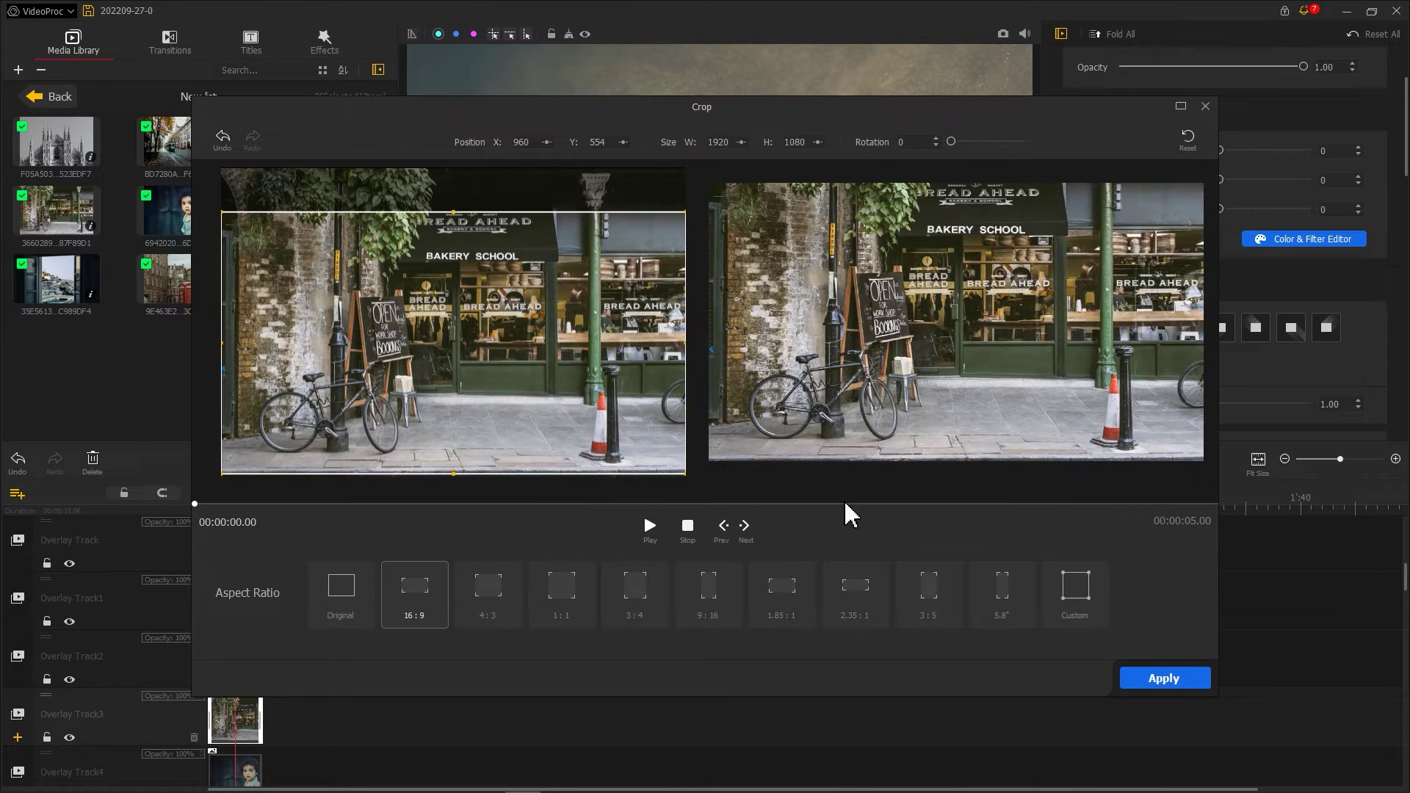
click(1165, 678)
scroll(422, 668, down, 1)
click(235, 707)
click(650, 463)
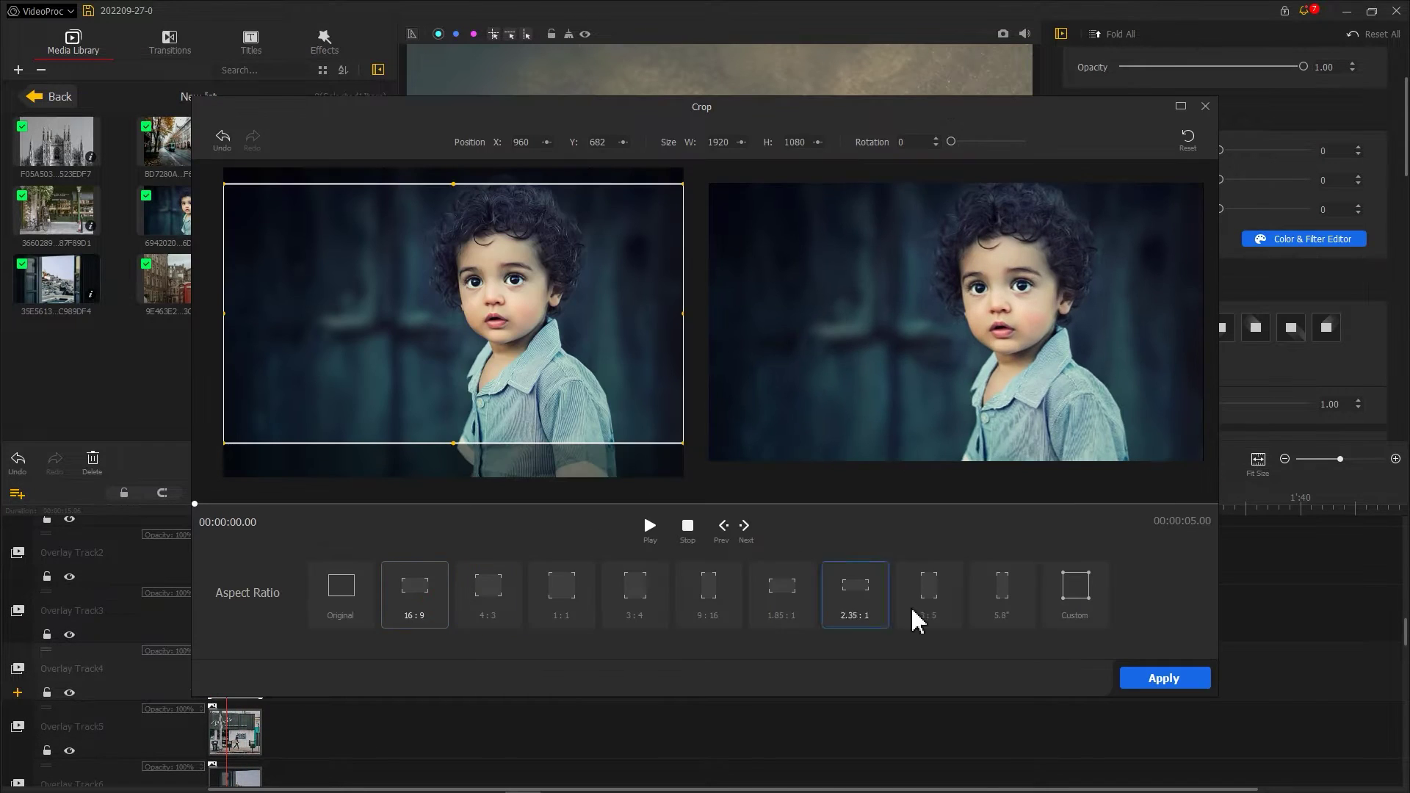
click(1165, 677)
Crop the turquoise storefront picture on Overlay Track5 and the open-window picture on Overlay Track6 to 16:9
scroll(250, 582, down, 2)
click(236, 570)
click(650, 462)
click(1165, 678)
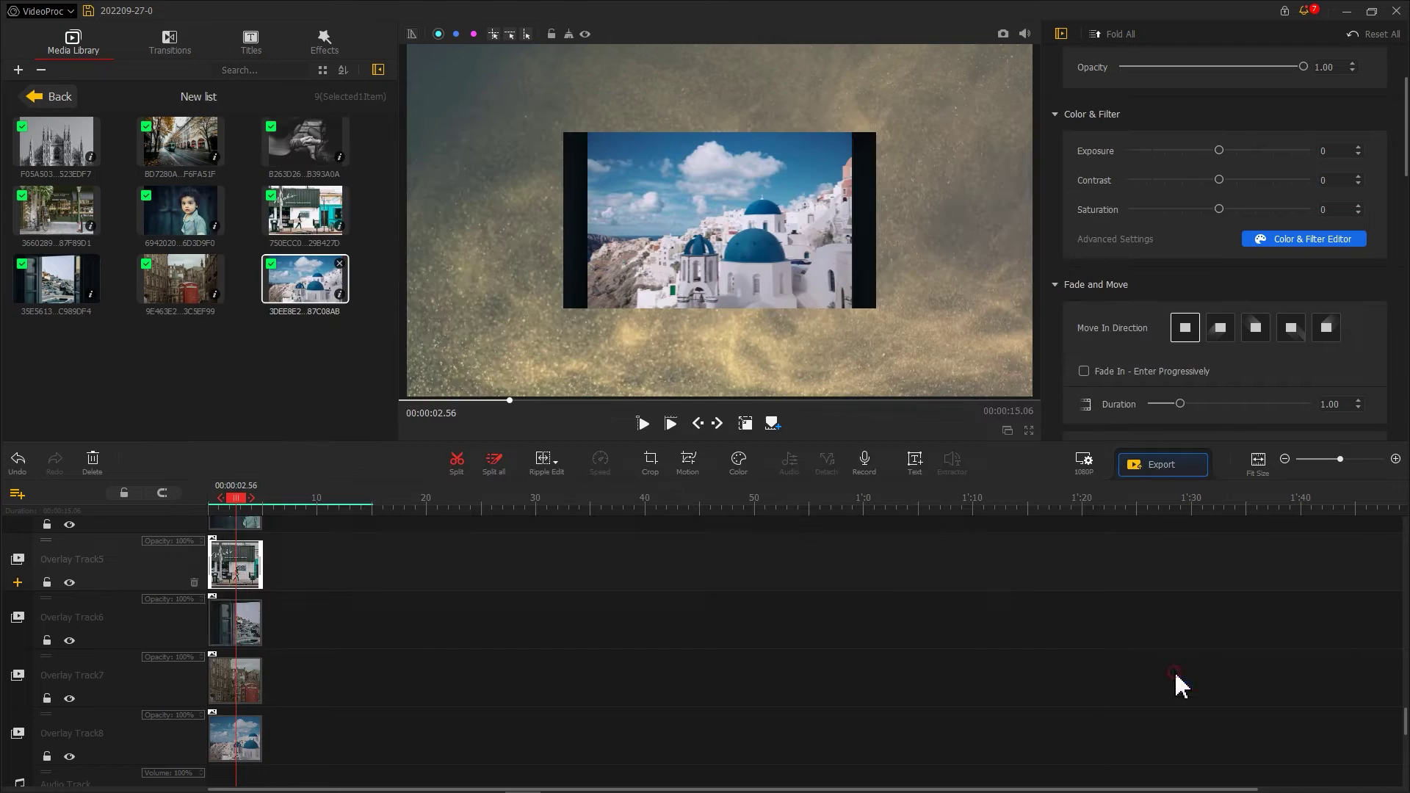
click(651, 462)
click(1165, 678)
Crop the red phone box picture on Overlay Track7 and the blue-domed village picture on Overlay Track8 to 16:9
scroll(235, 597, down, 1)
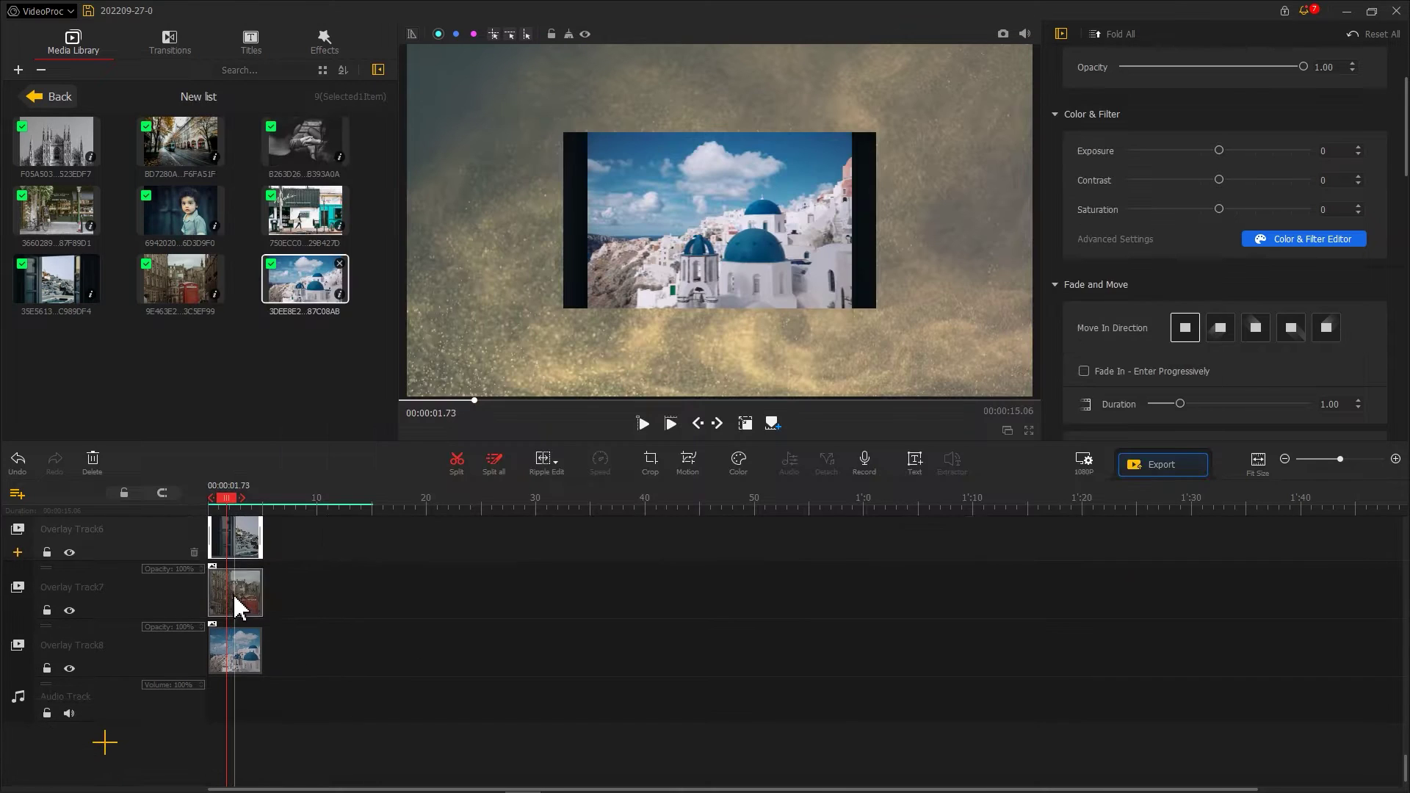
click(235, 592)
click(650, 462)
click(1165, 678)
click(264, 652)
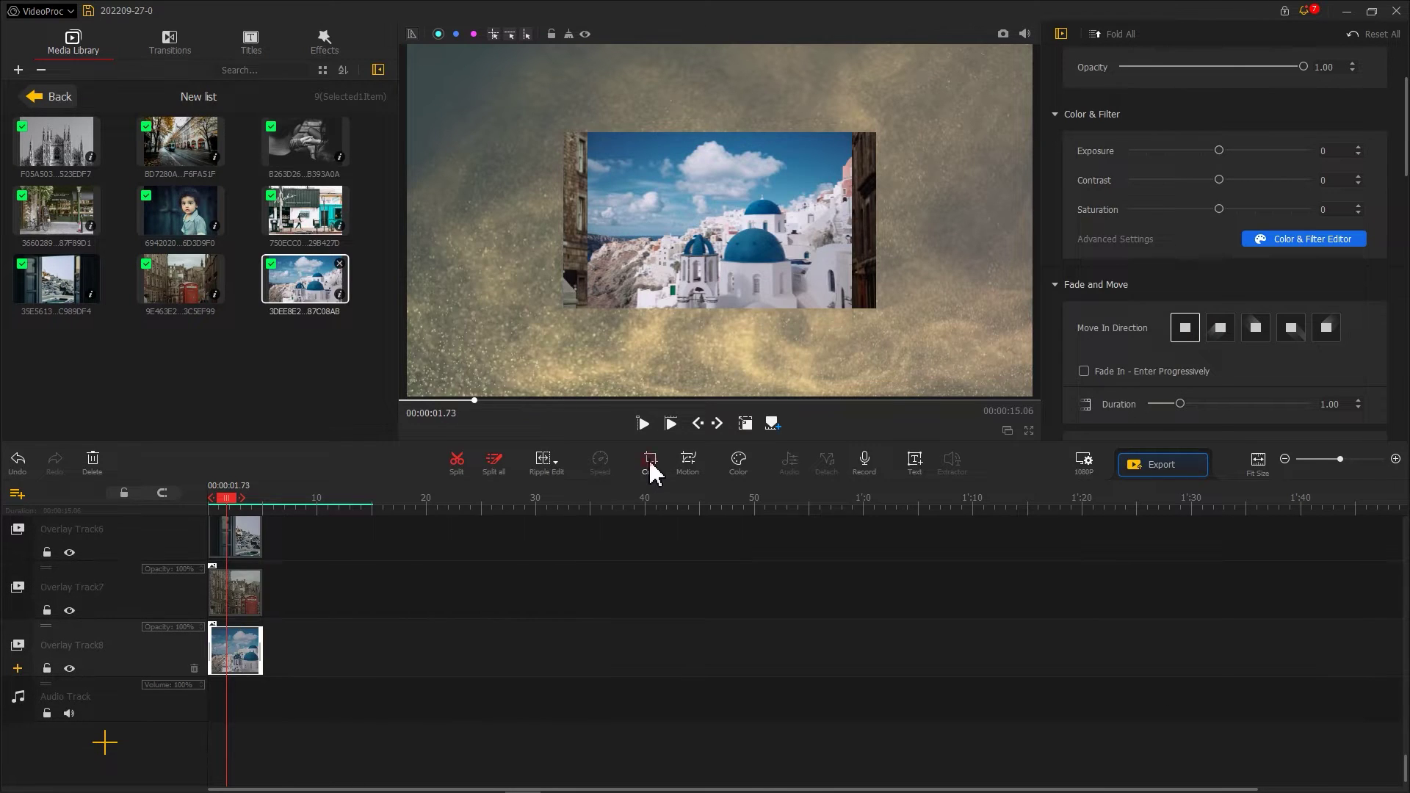
click(650, 464)
click(1143, 680)
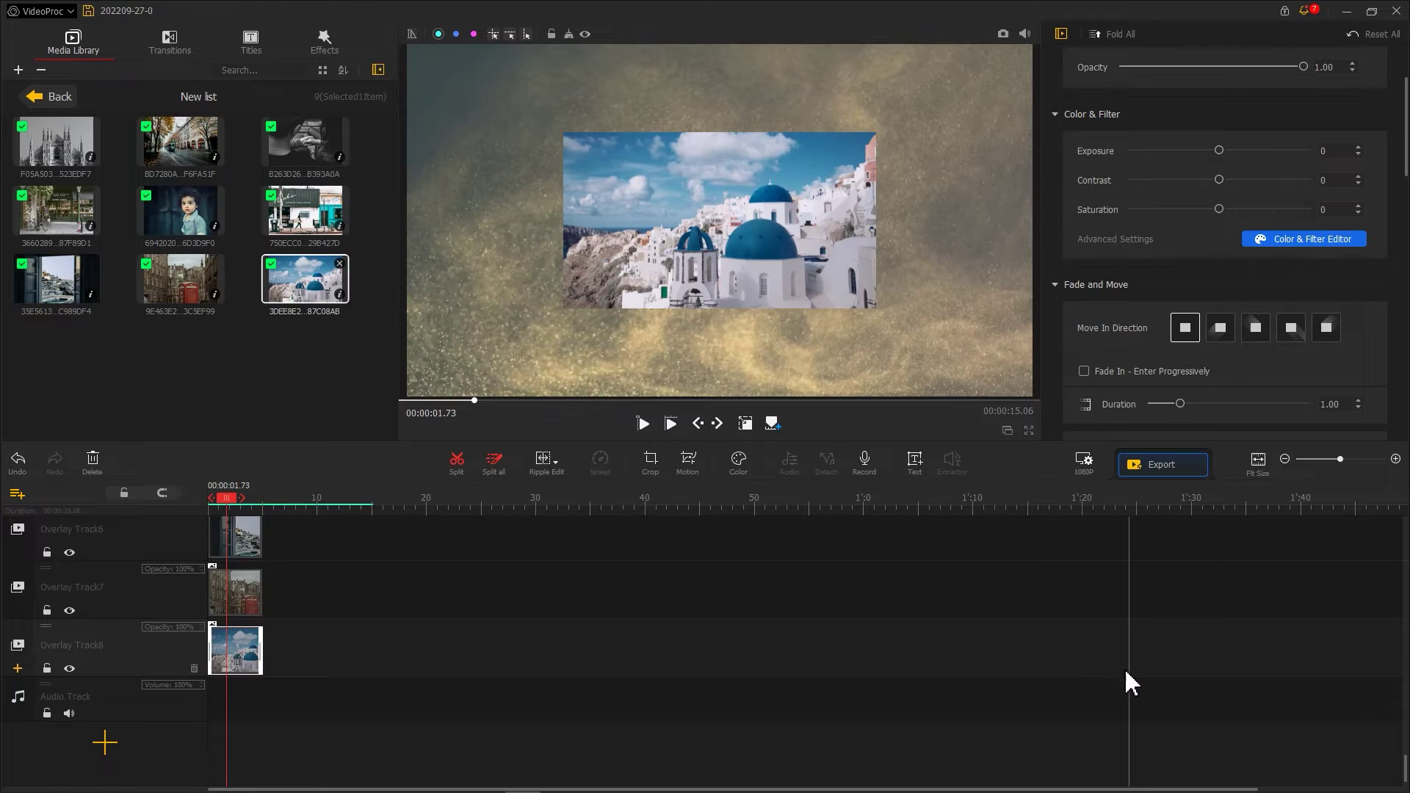
Enlarge the timeline area upward so that more overlay tracks fit in view
scroll(349, 683, up, 7)
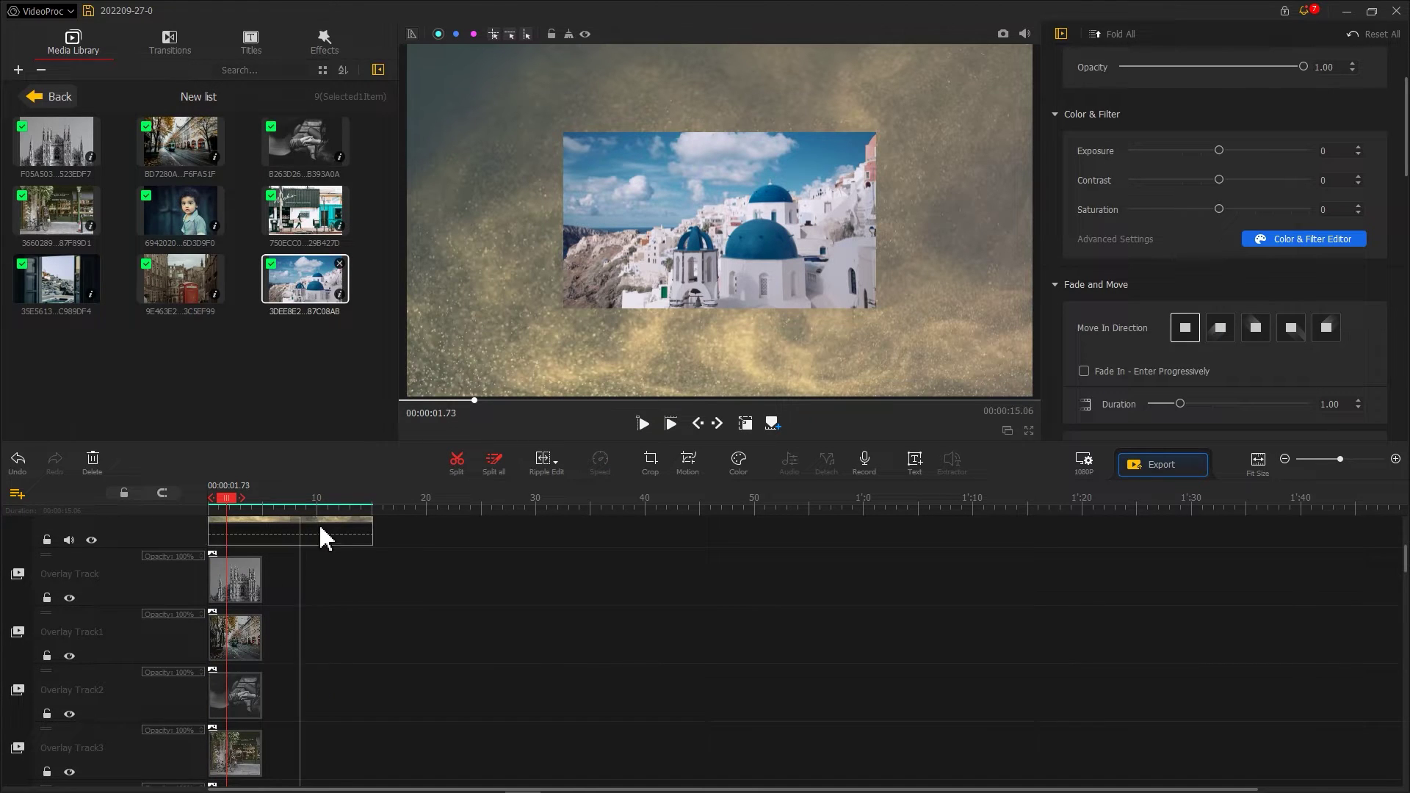
scroll(365, 523, up, 4)
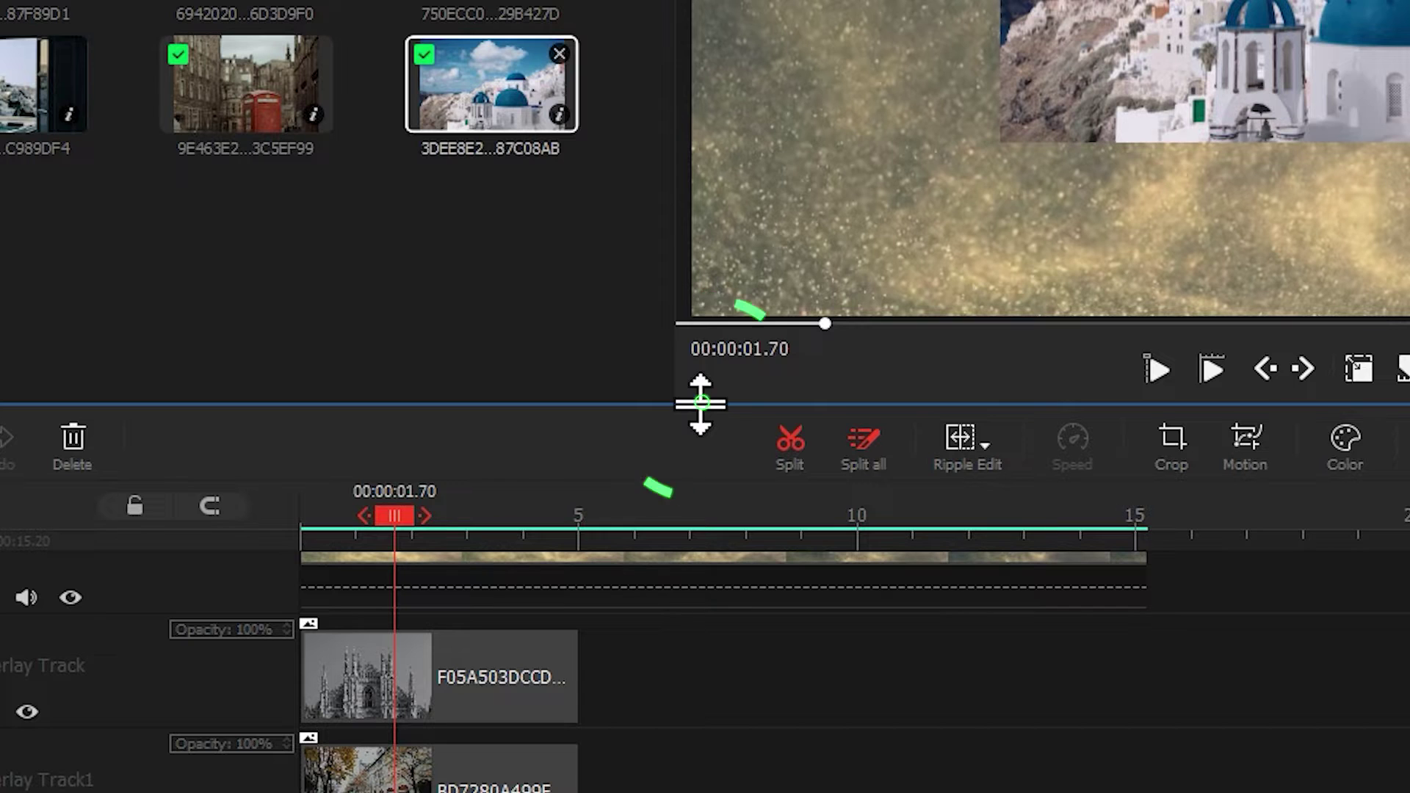
drag(701, 404, 761, 409)
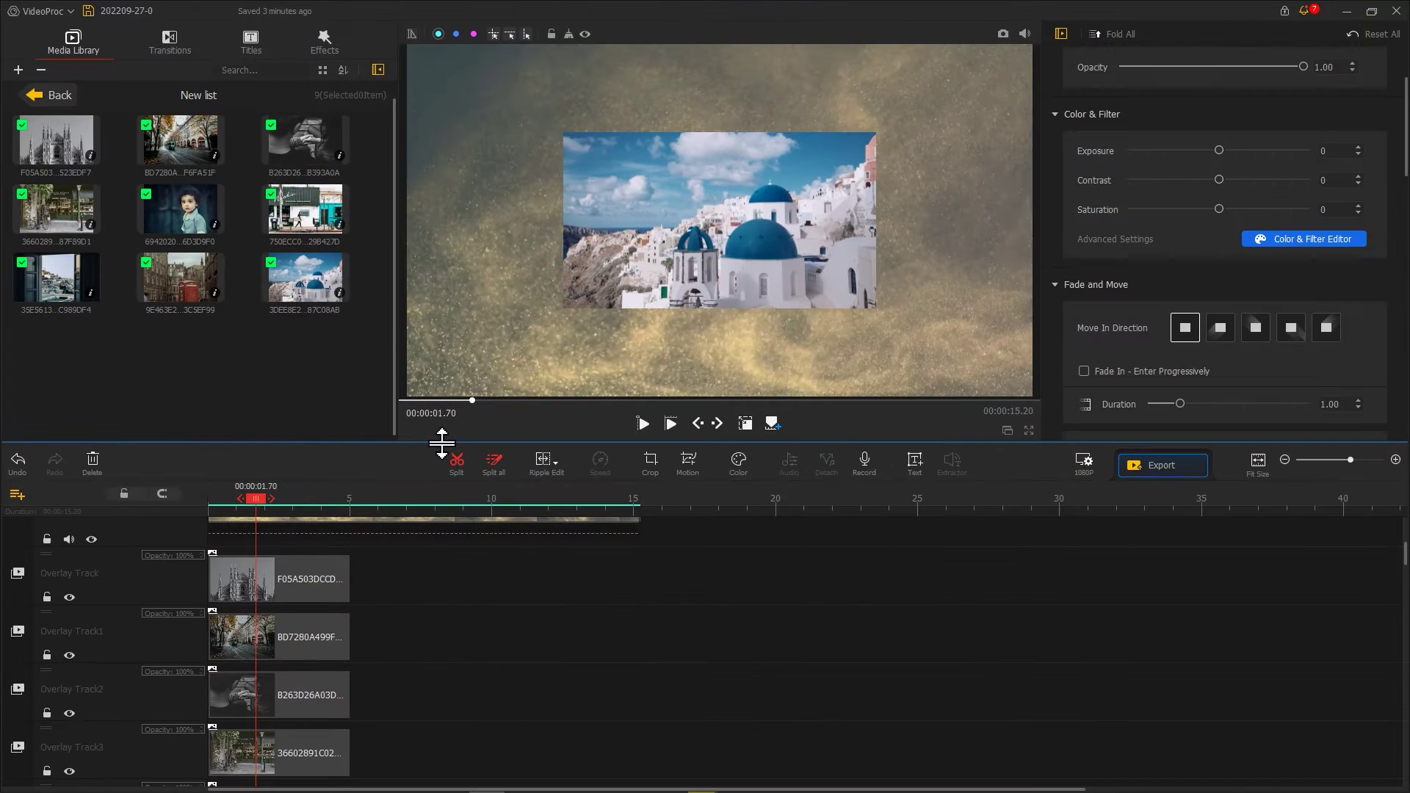
drag(442, 442, 441, 266)
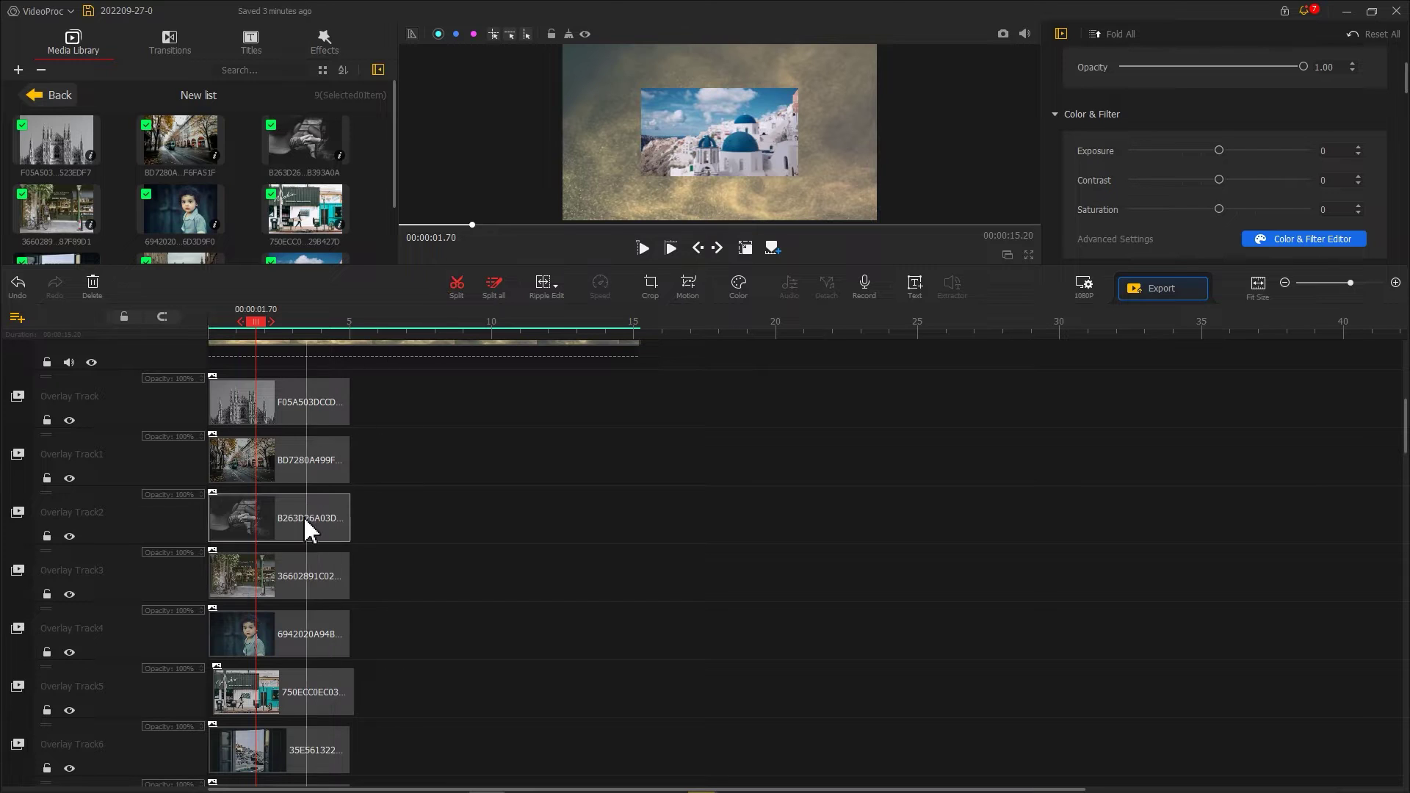
Move the clips on Overlay Track3, Overlay Track4 and Overlay Track5 together to start at about 5 seconds
ctrl+click(274, 630)
ctrl+click(266, 697)
drag(285, 636, 417, 639)
Move the clips on Overlay Track6, Overlay Track7 and Overlay Track8 together to follow the second group of clips
scroll(414, 641, down, 3)
click(272, 543)
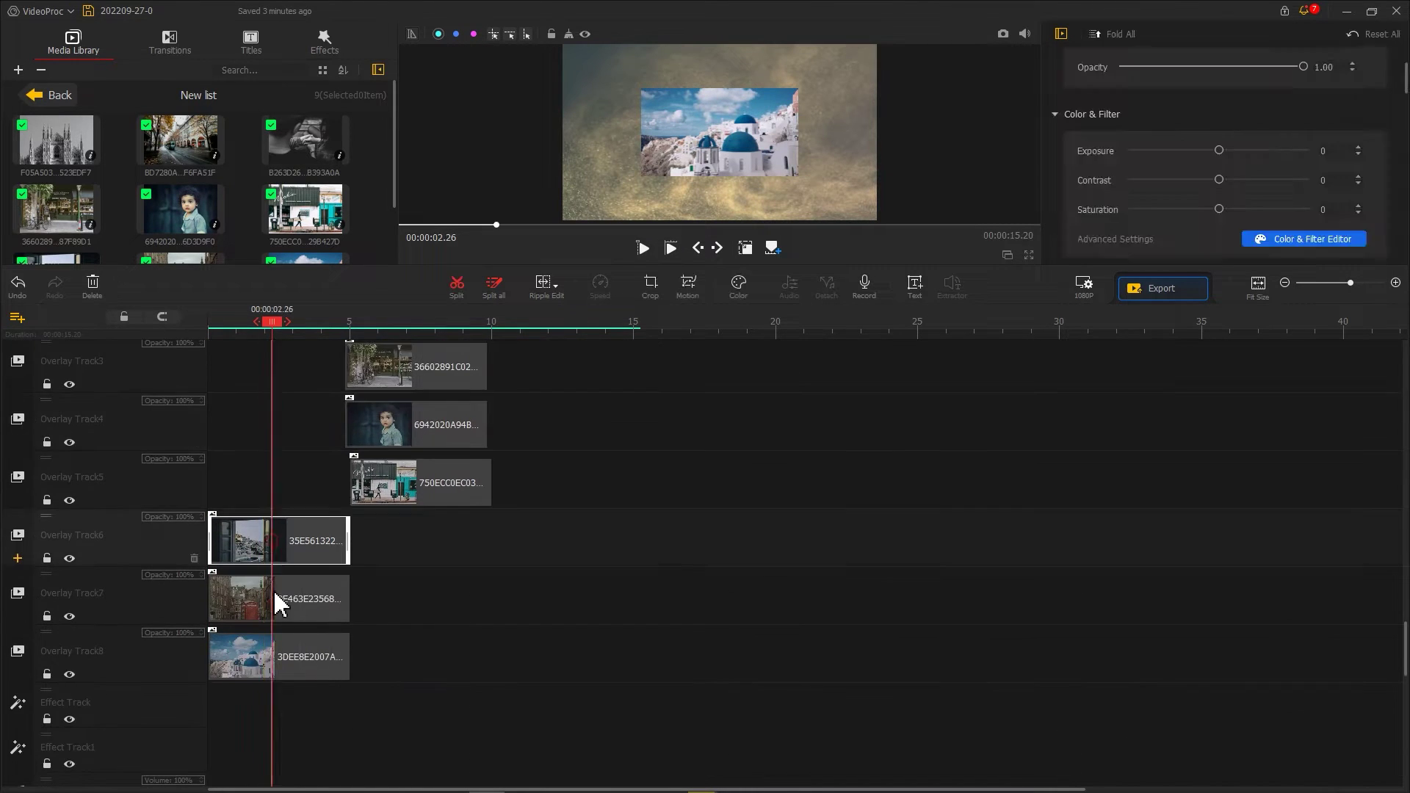
ctrl+click(274, 601)
ctrl+click(274, 653)
drag(288, 599, 619, 613)
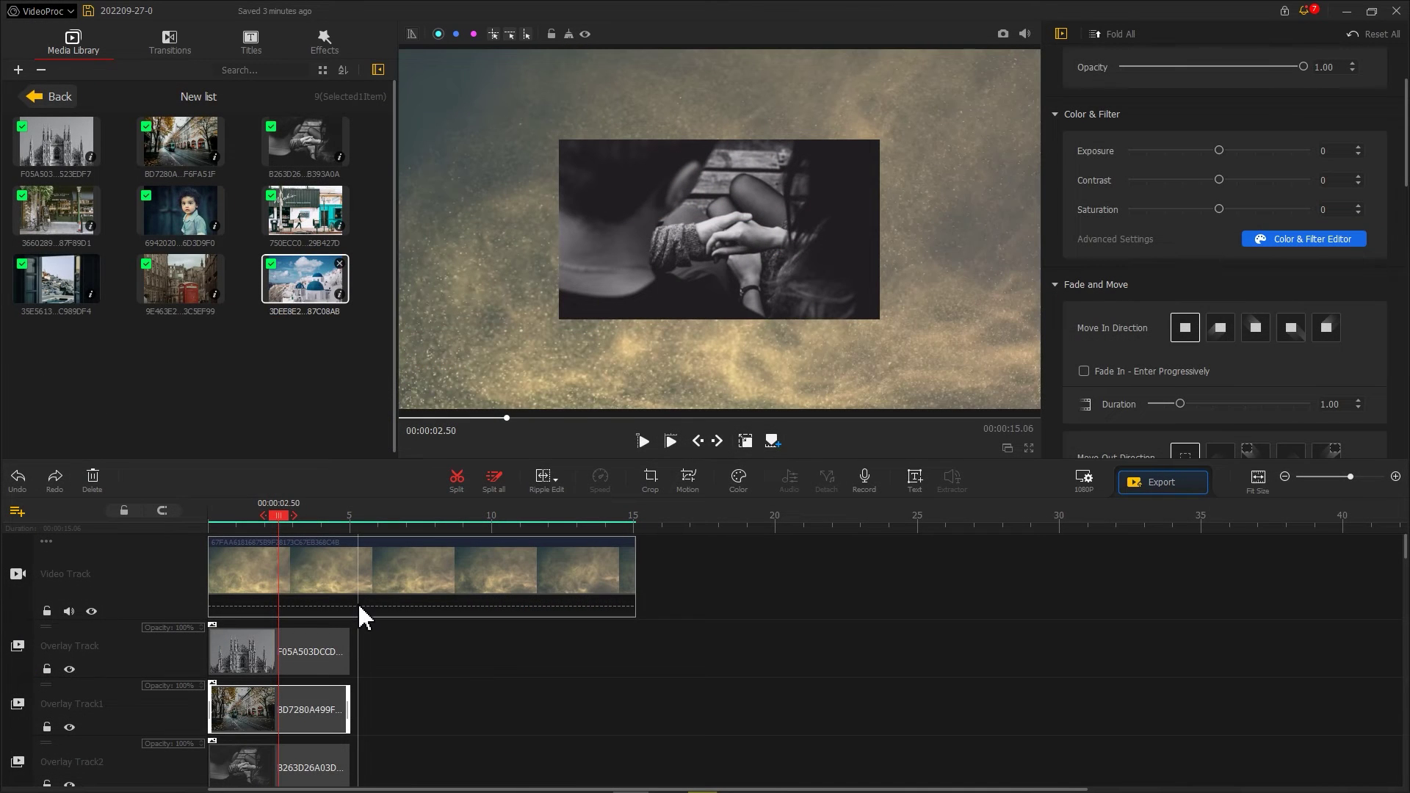
Spread the first three pictures over the frame, with the hands at the upper right and a smaller cathedral at the lower left
click(274, 764)
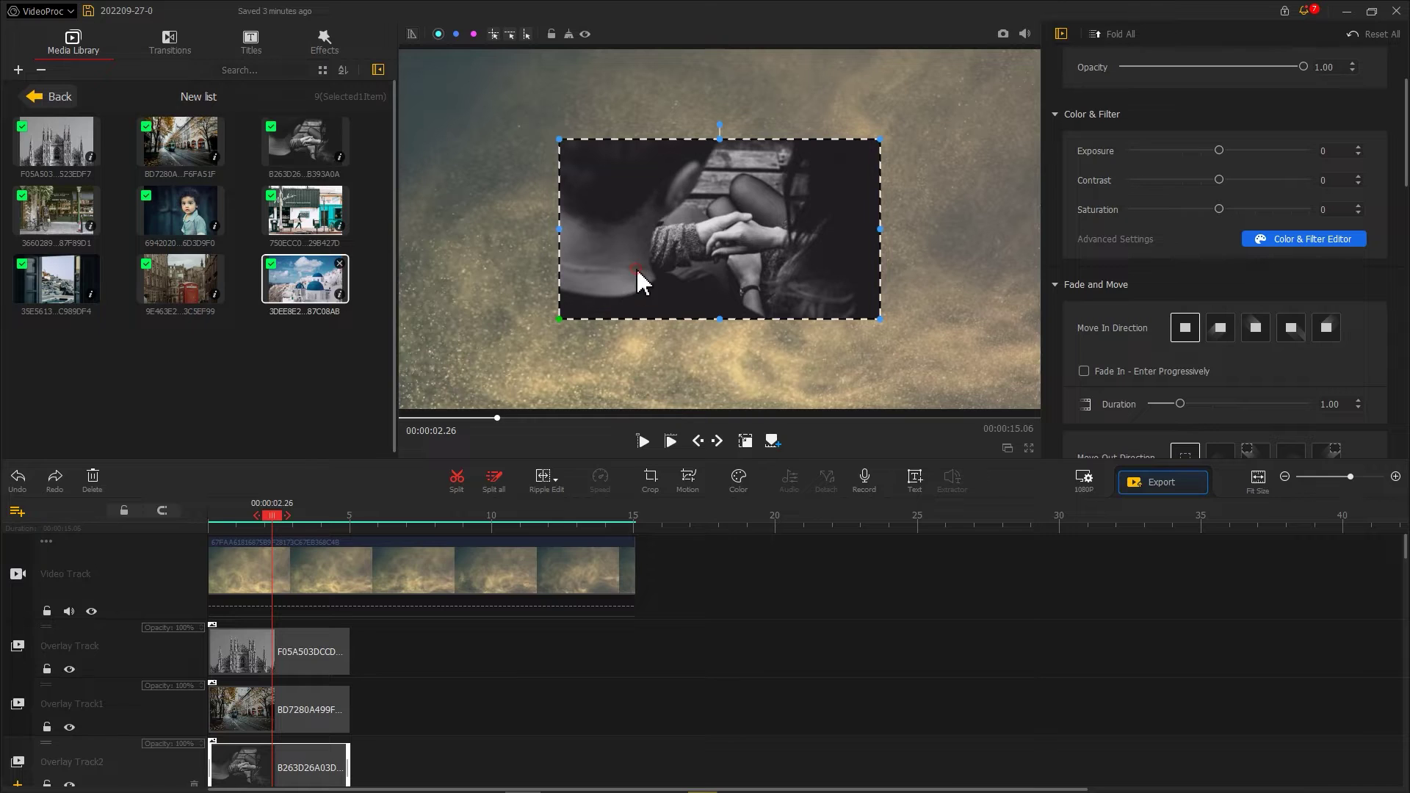
drag(638, 272, 754, 181)
drag(598, 312, 442, 320)
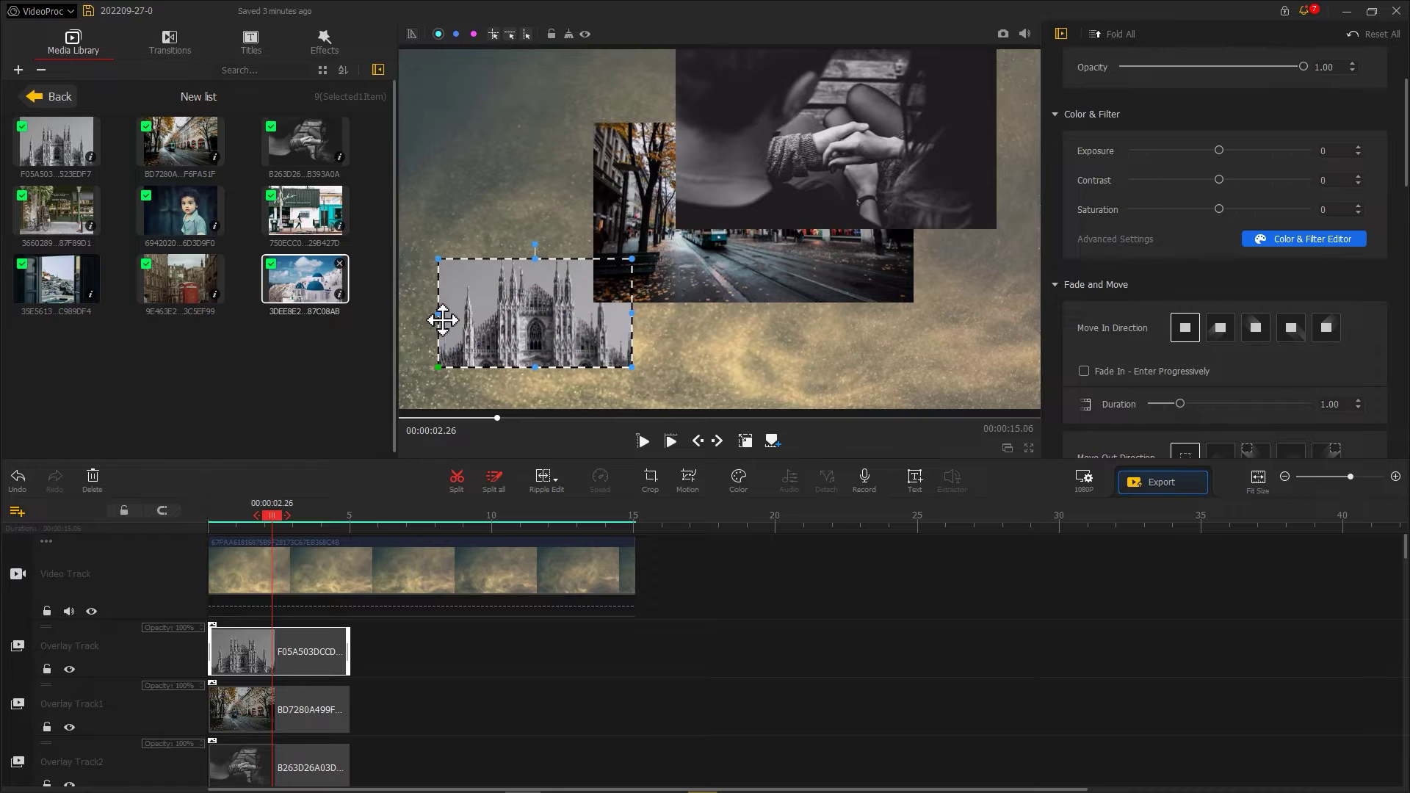
Reposition the clasped-hands picture and enlarge it until it fills the whole video frame
drag(675, 228, 595, 273)
drag(770, 219, 874, 185)
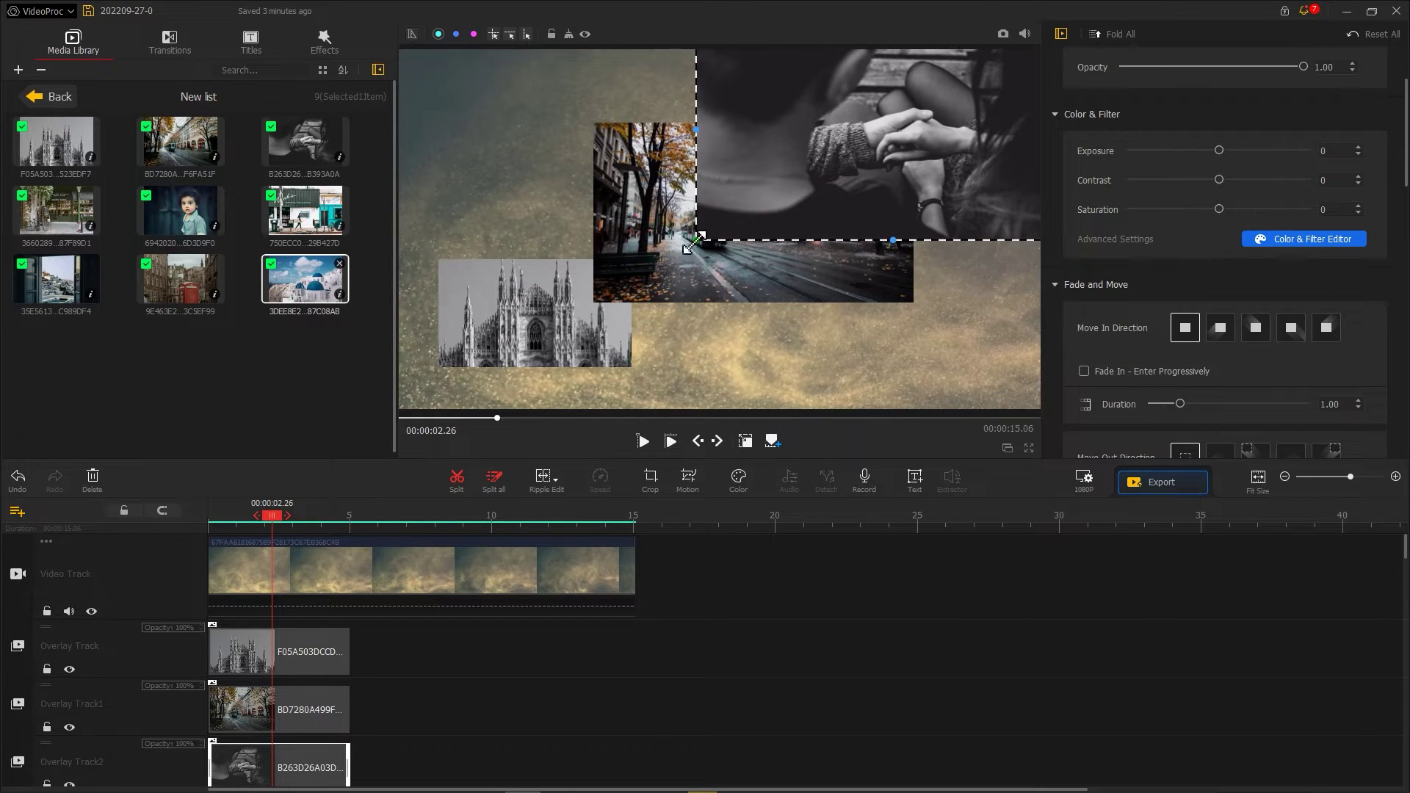
drag(693, 243, 323, 466)
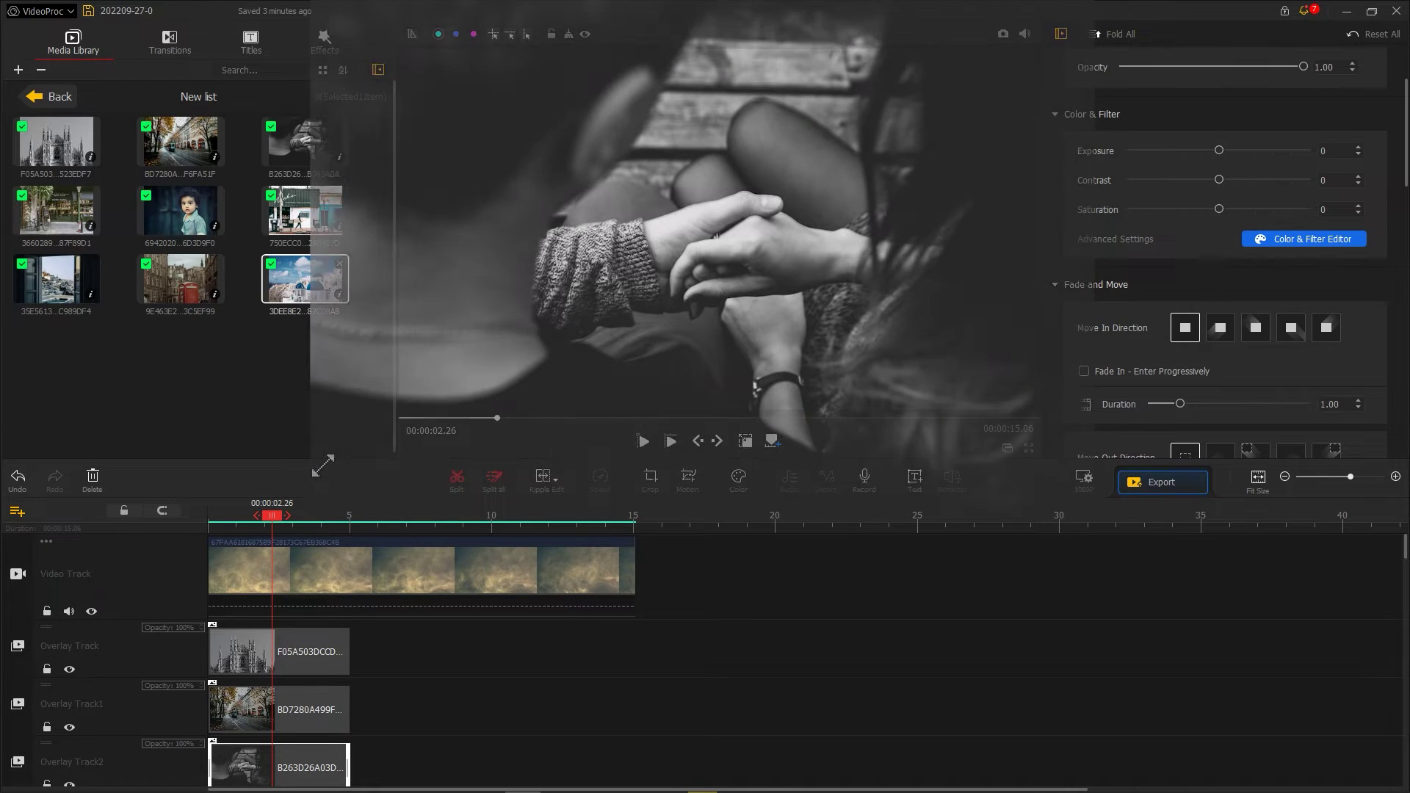
drag(322, 466, 322, 466)
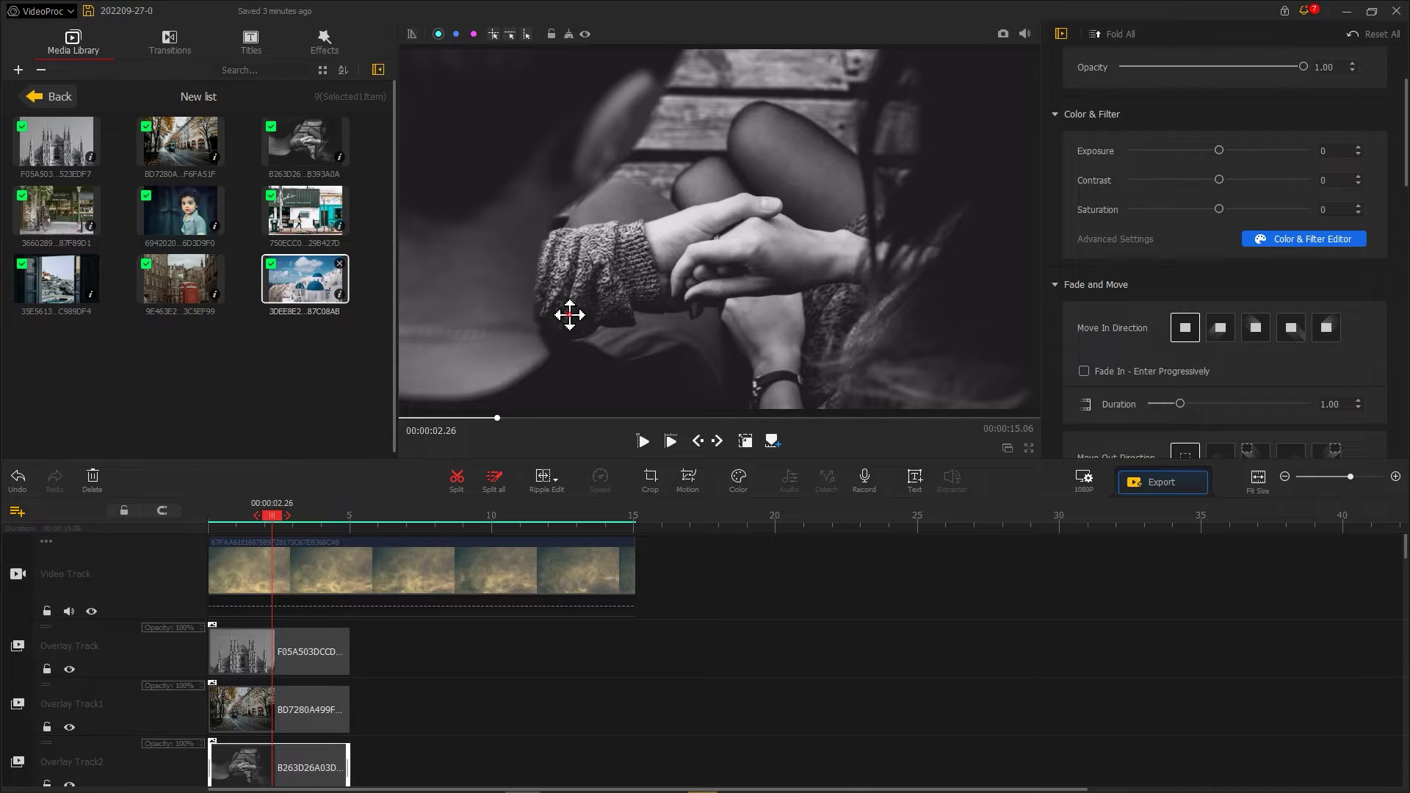
Arrange the first group with the hands mostly beyond the upper-right corner, the cathedral at the lower left and an enlarged tram street in the center
drag(570, 315, 503, 351)
drag(486, 351, 402, 408)
drag(685, 259, 674, 263)
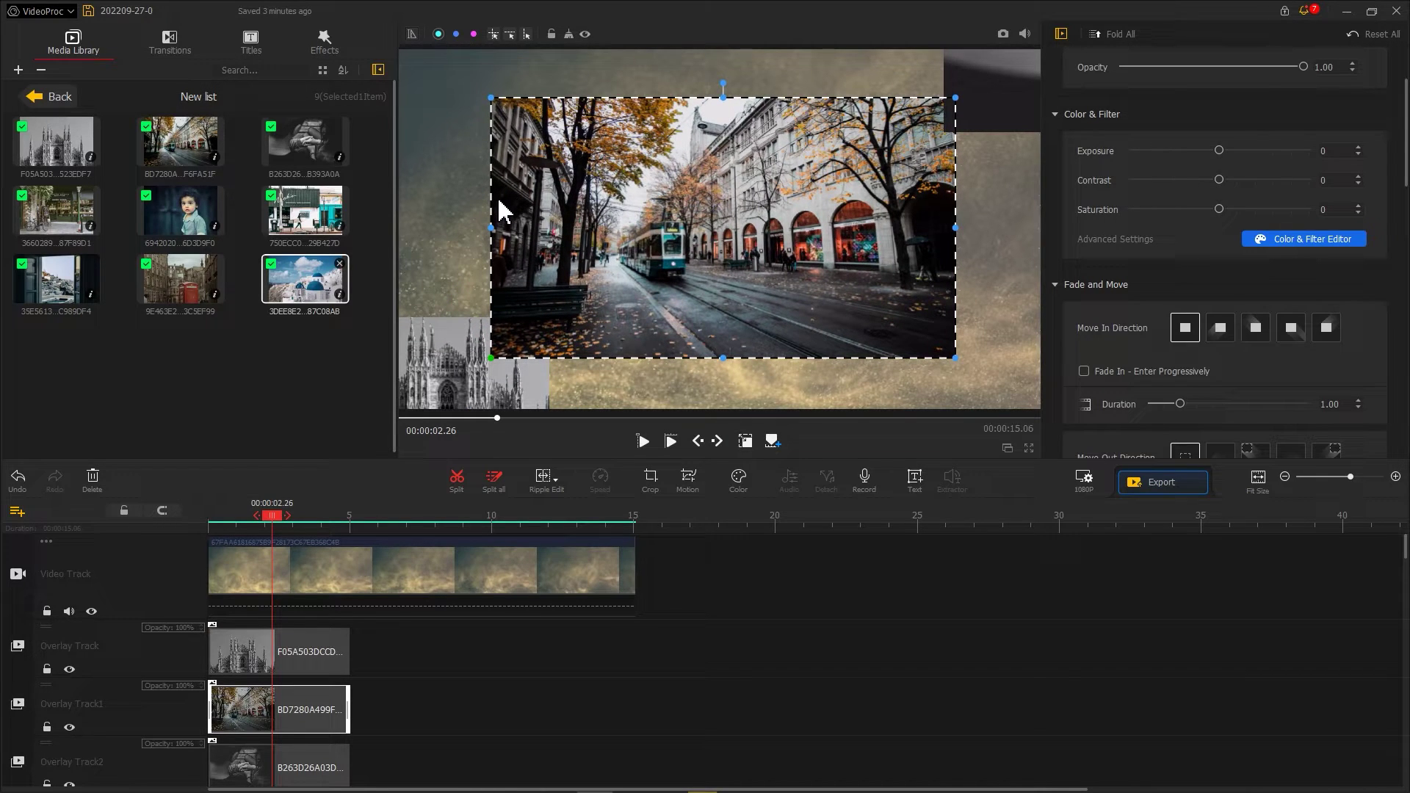
Arrange the second group with the bicycle storefront at the upper left, an enlarged child in the center and the school shopfront at the lower right
scroll(414, 655, down, 5)
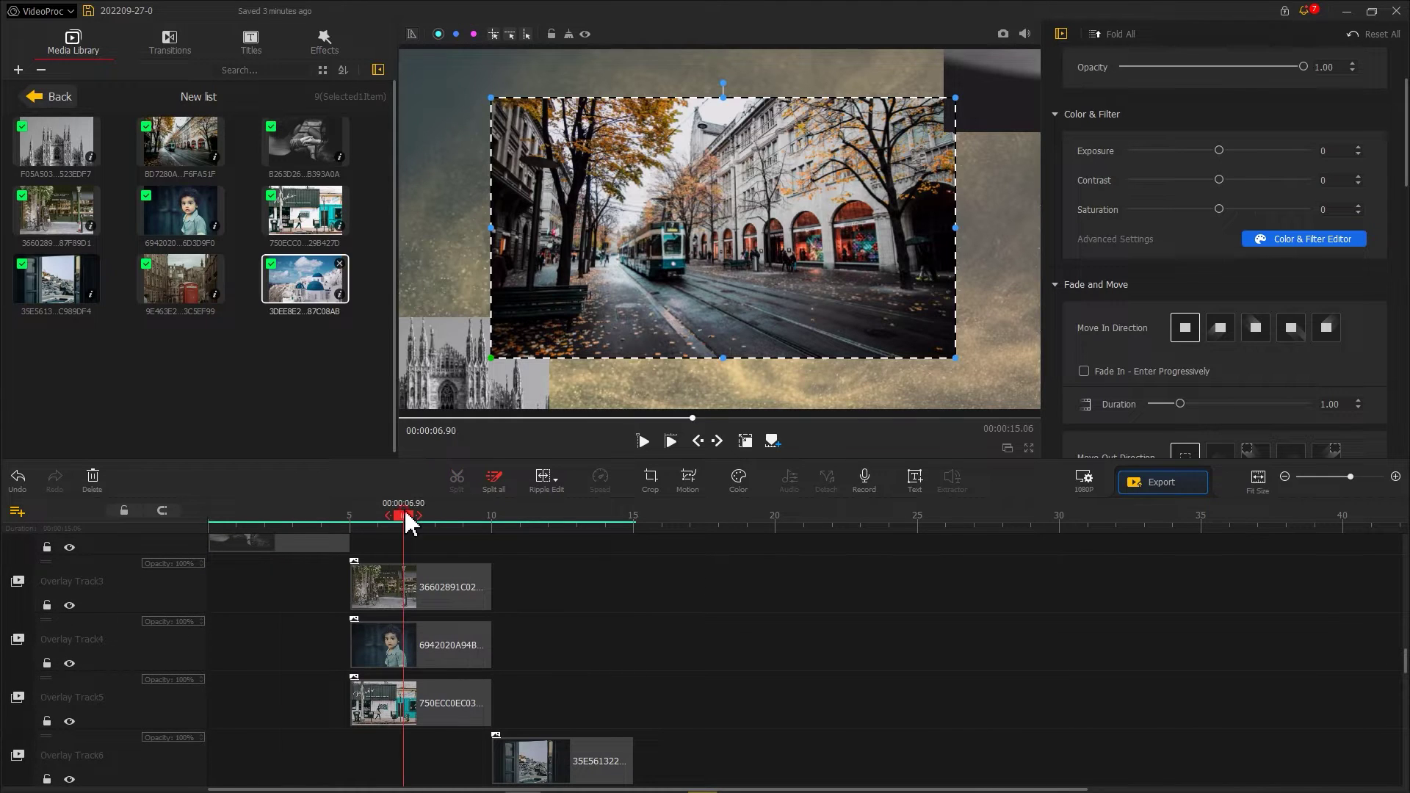
click(409, 523)
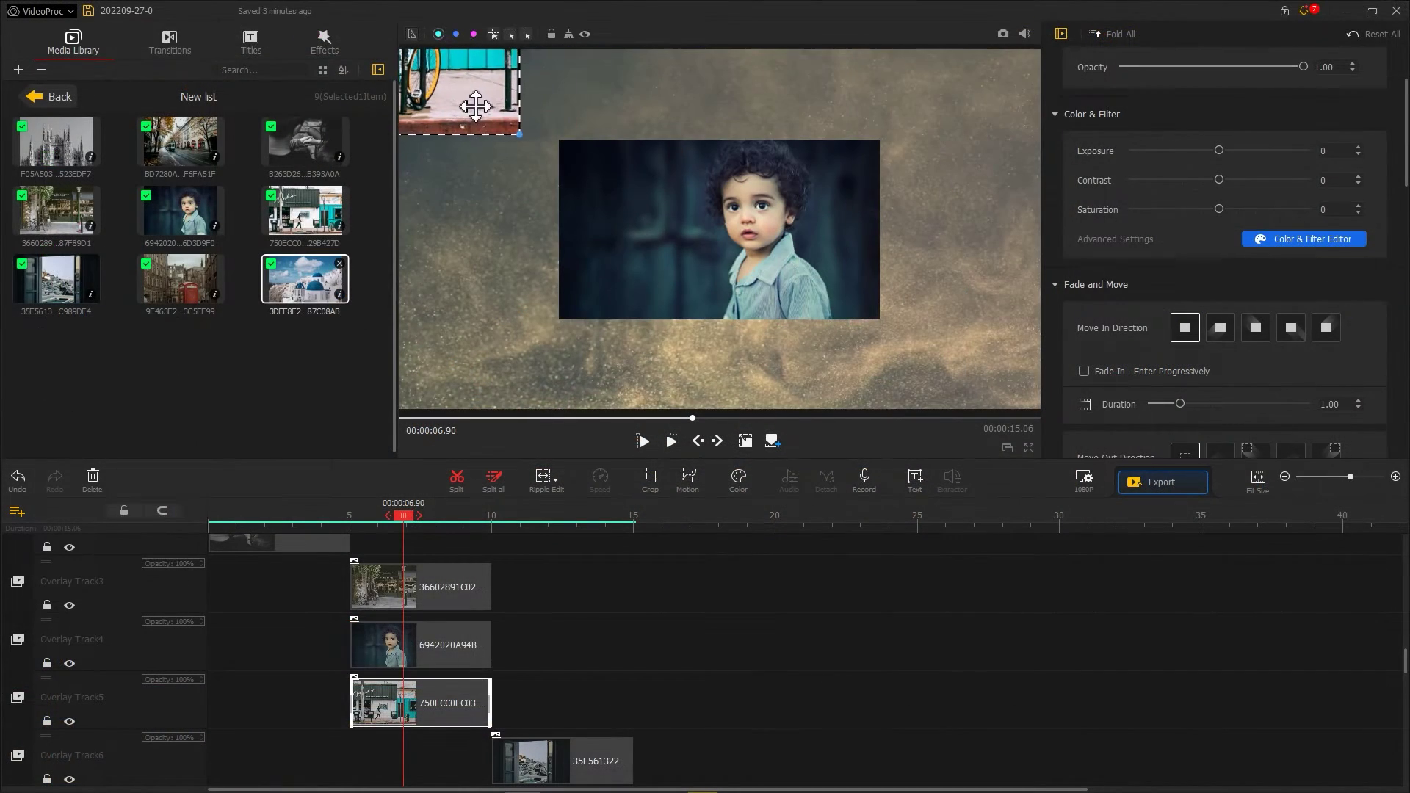
click(670, 211)
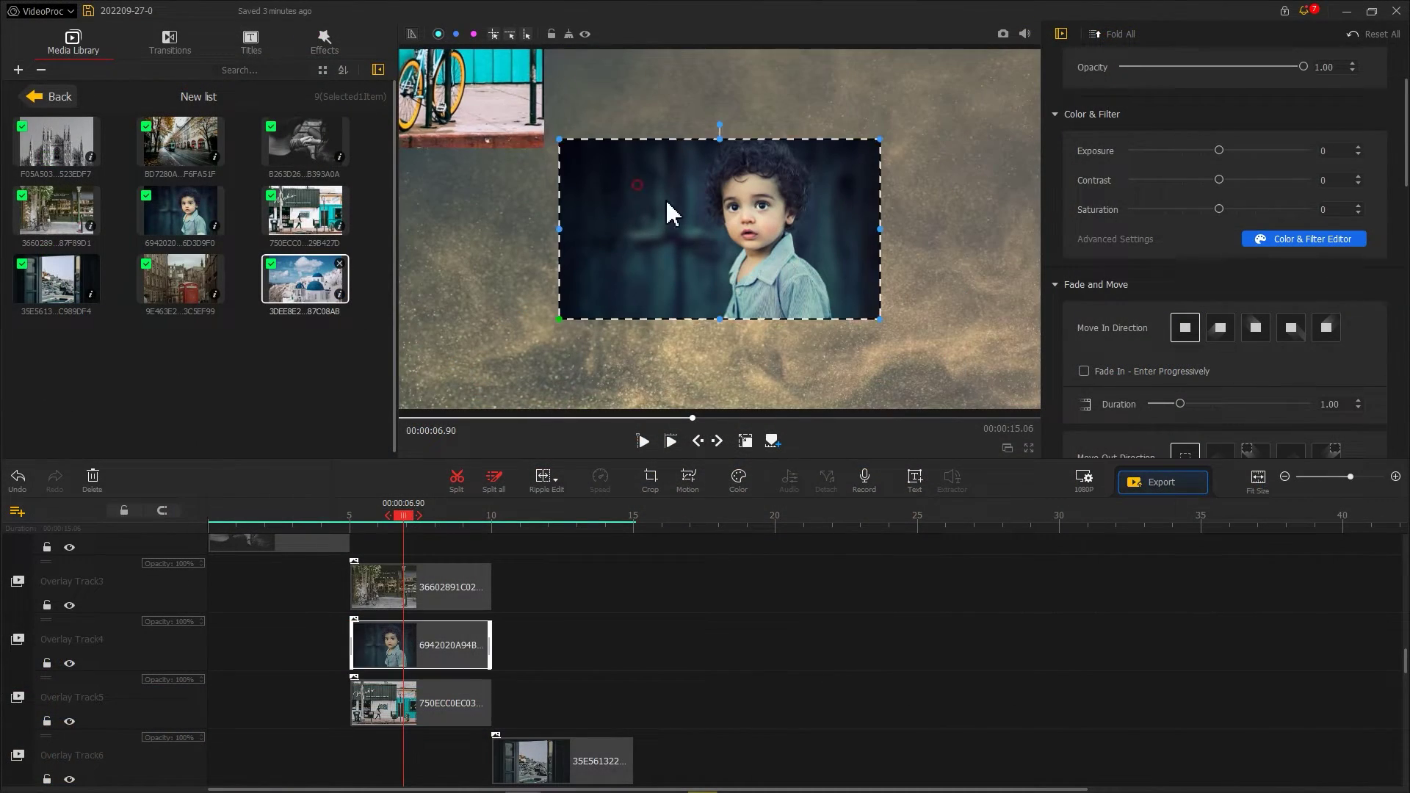
drag(671, 211, 598, 169)
mouse_move(808, 273)
mouse_down()
mouse_move(963, 359)
mouse_move(817, 253)
mouse_up()
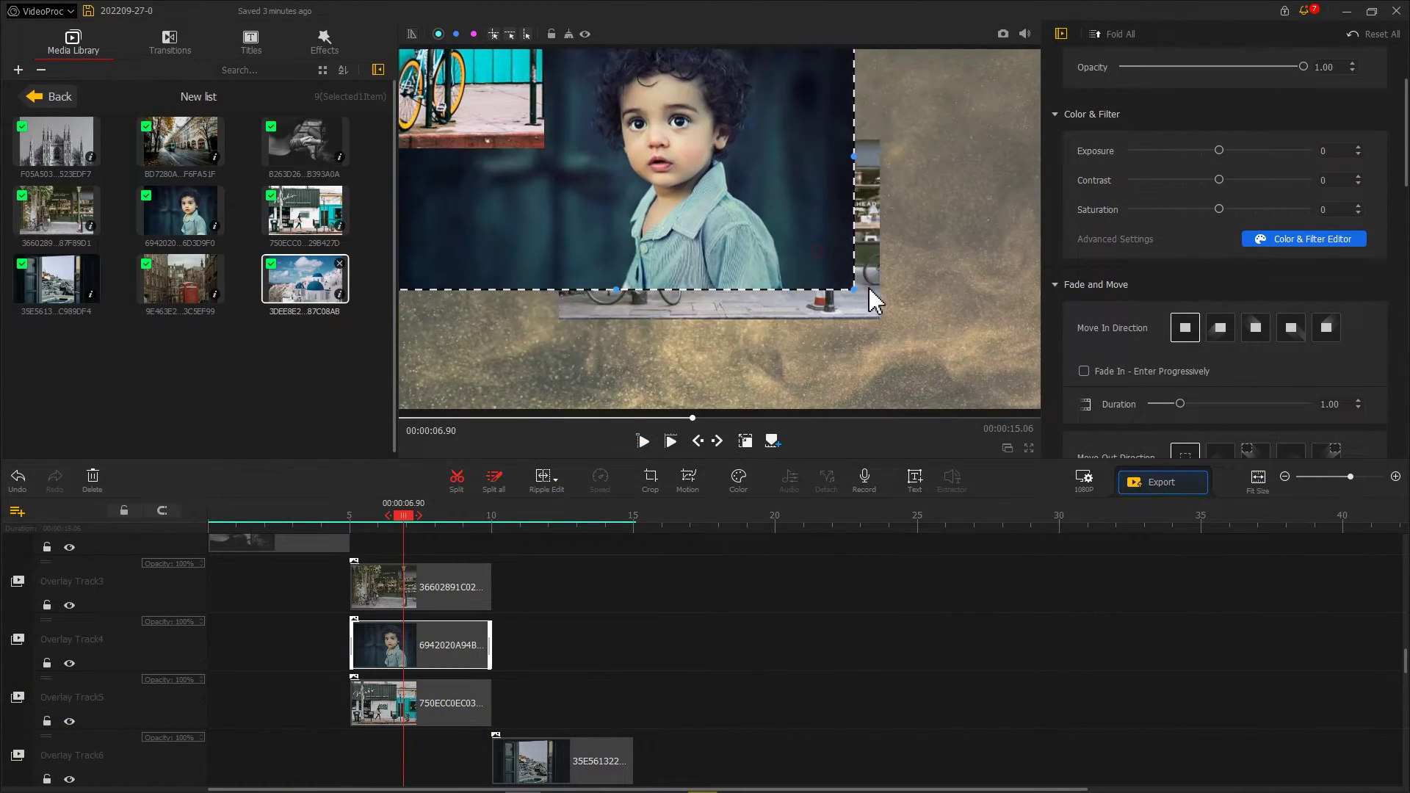
drag(869, 301, 1155, 463)
click(782, 238)
drag(783, 239, 857, 277)
Arrange the third group with the blue-domed town at the upper right, an enlarged telephone box in the center and the window view at the lower left
click(555, 518)
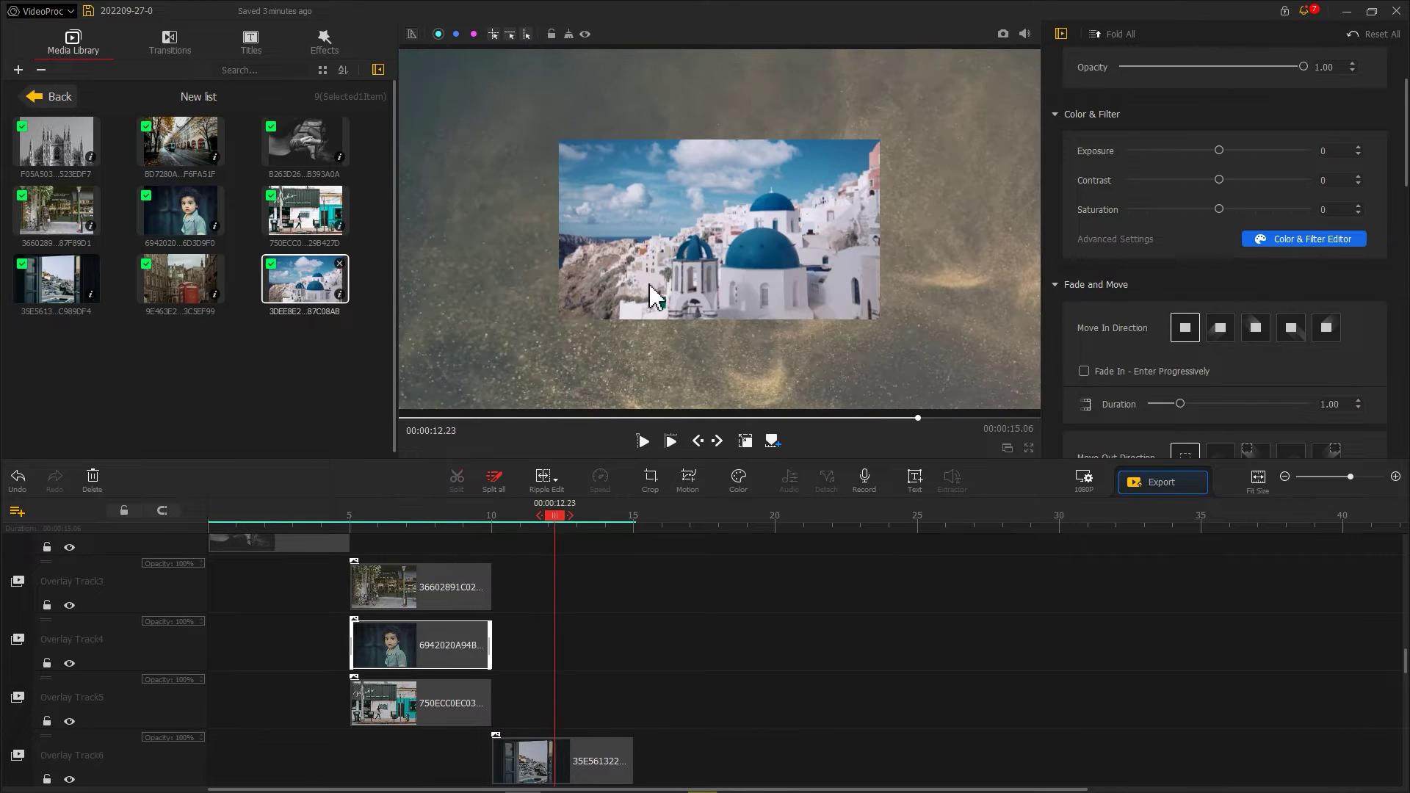
drag(639, 273, 798, 179)
drag(720, 225, 359, 429)
drag(483, 367, 1037, 88)
click(811, 188)
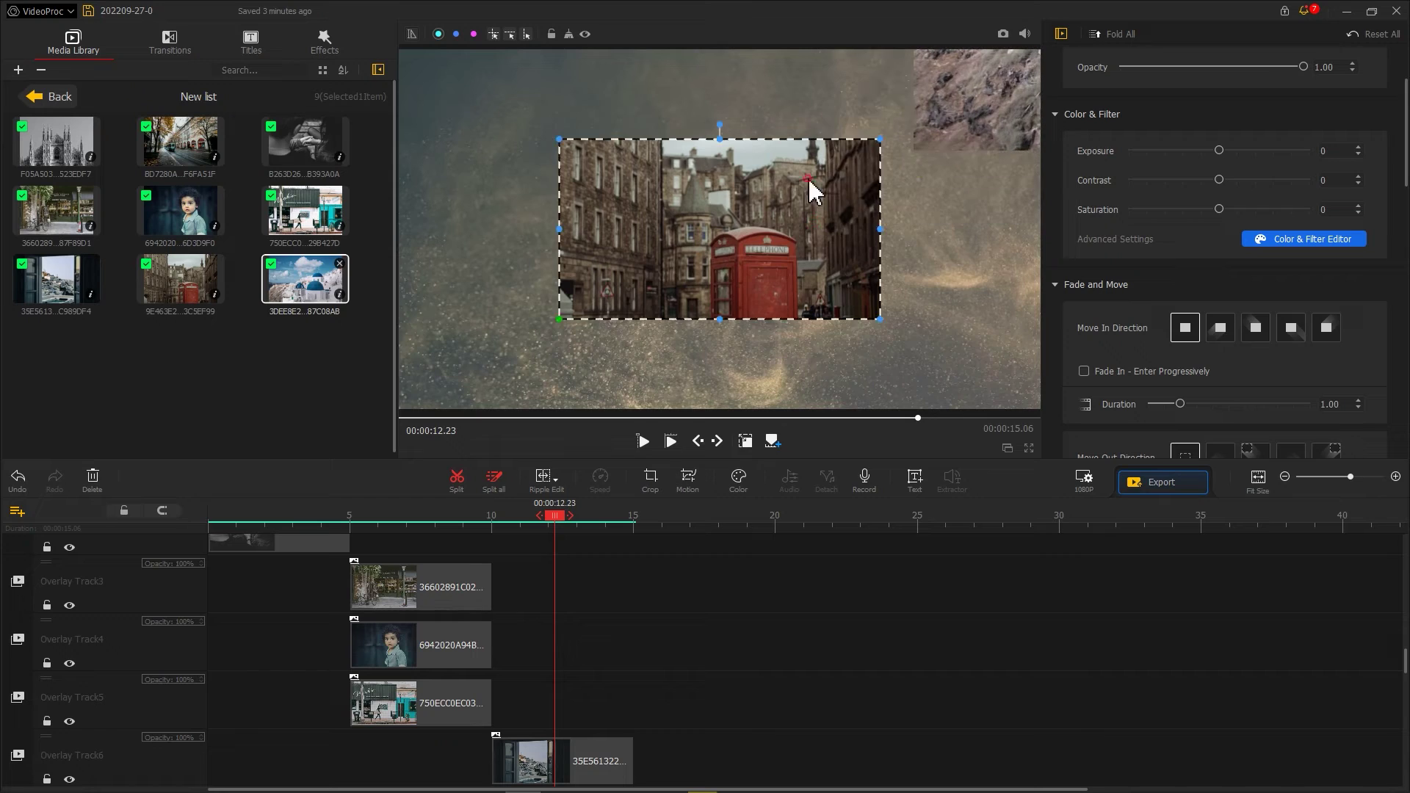
drag(811, 187, 915, 147)
drag(662, 279, 497, 375)
drag(525, 301, 416, 362)
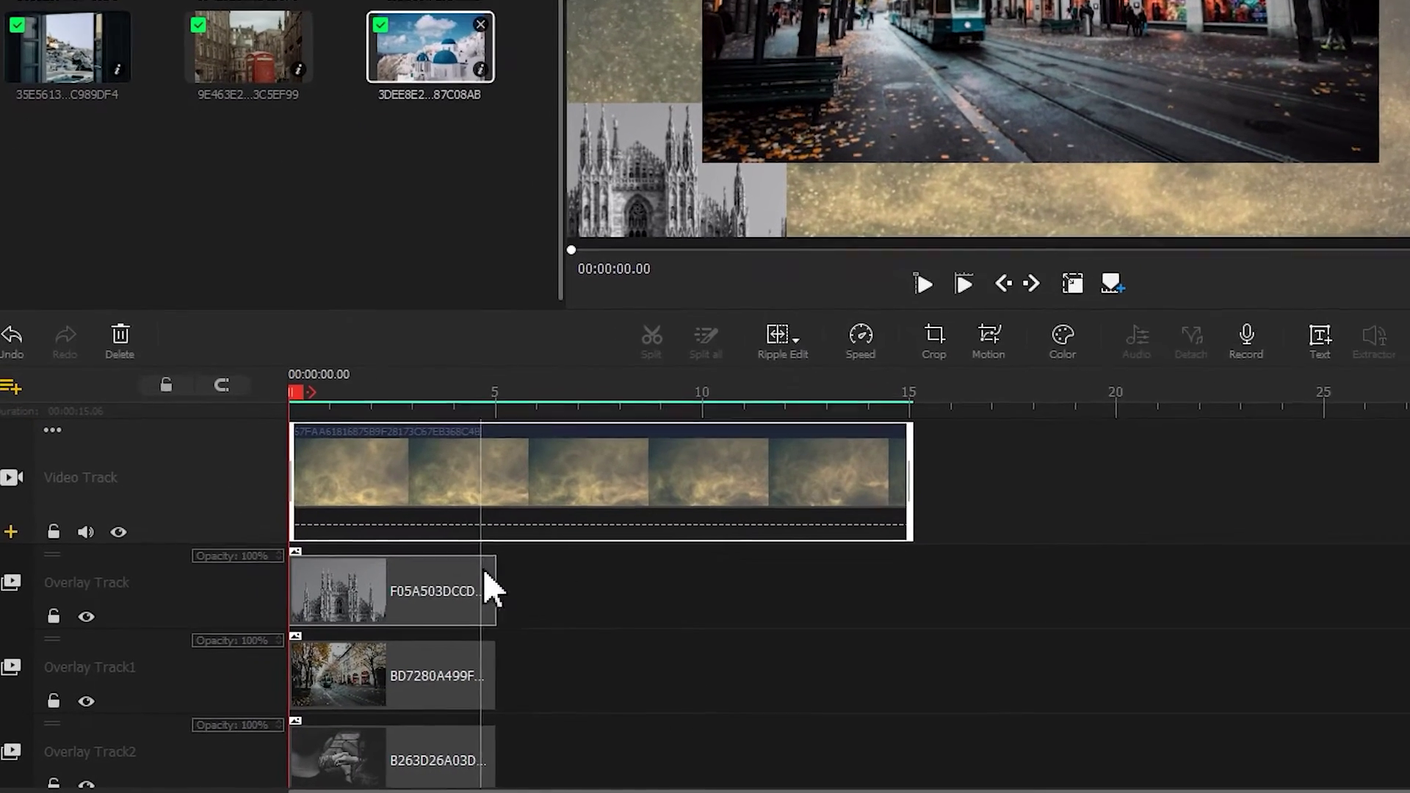
Shorten the clips on Overlay Track, Overlay Track1 and Overlay Track2 to 4 seconds each
drag(347, 641, 324, 641)
drag(469, 570, 465, 570)
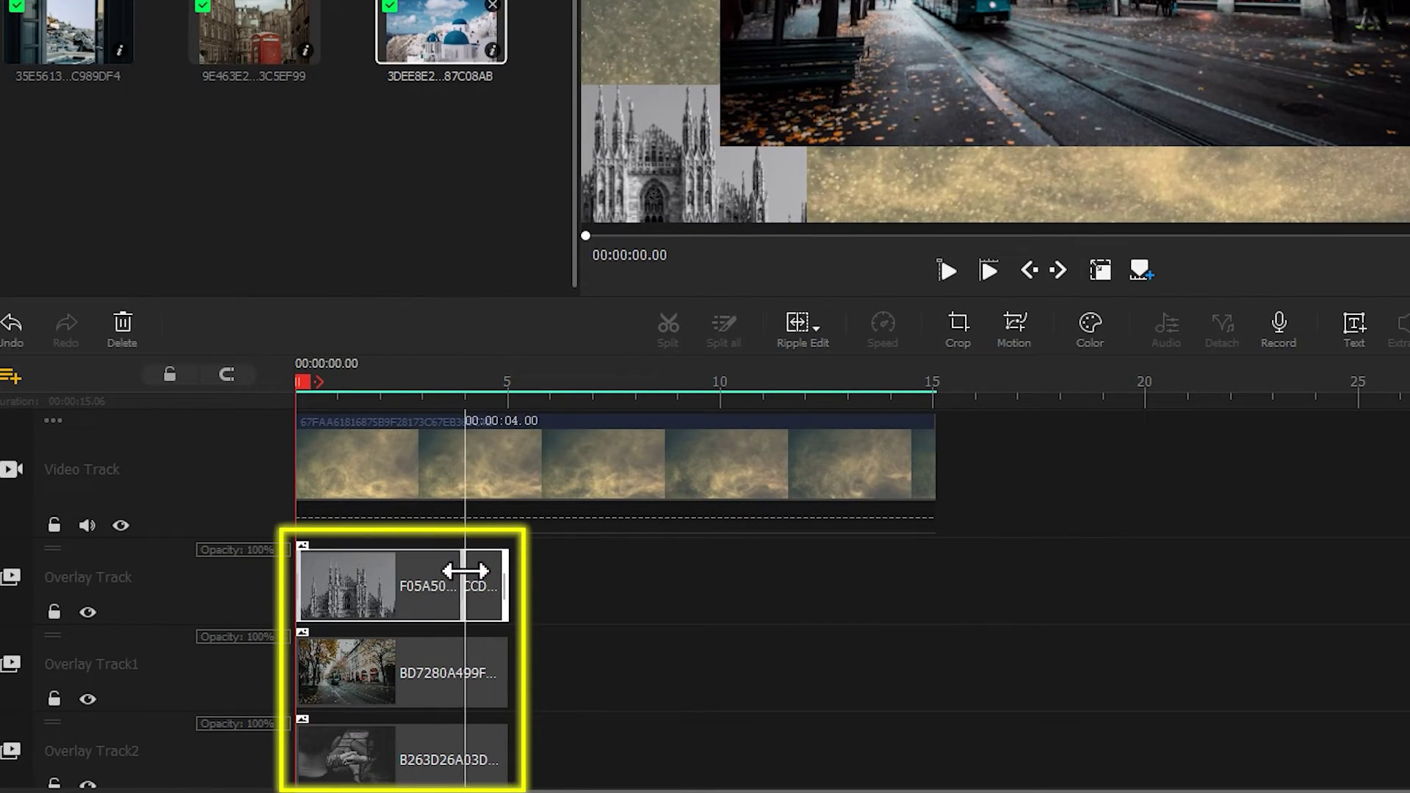
drag(506, 670, 465, 630)
scroll(470, 687, down, 1)
scroll(470, 691, down, 1)
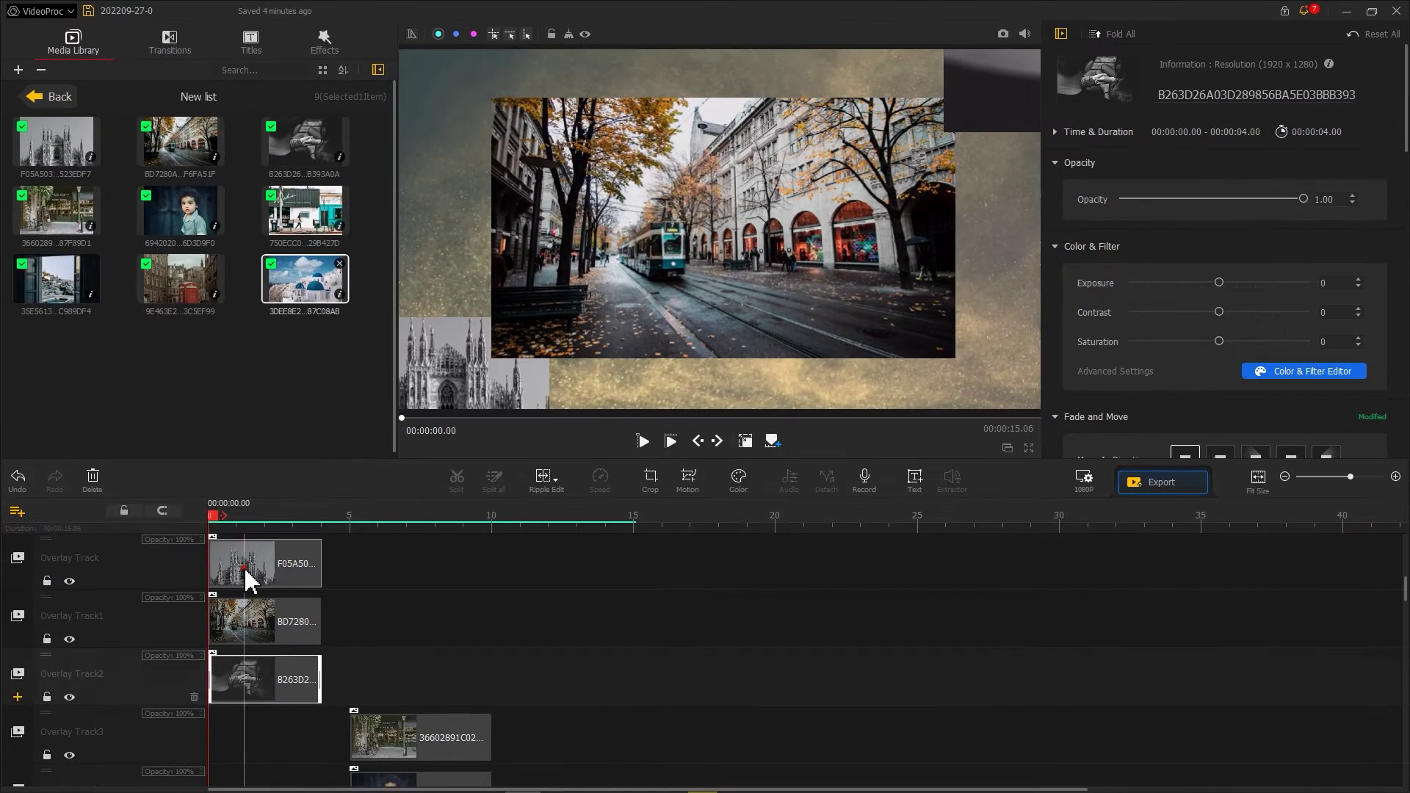
Make the cathedral and tram pictures move in from the lower left, with move-in durations of 1.1 for the tram and 1.2 for the hands
click(353, 465)
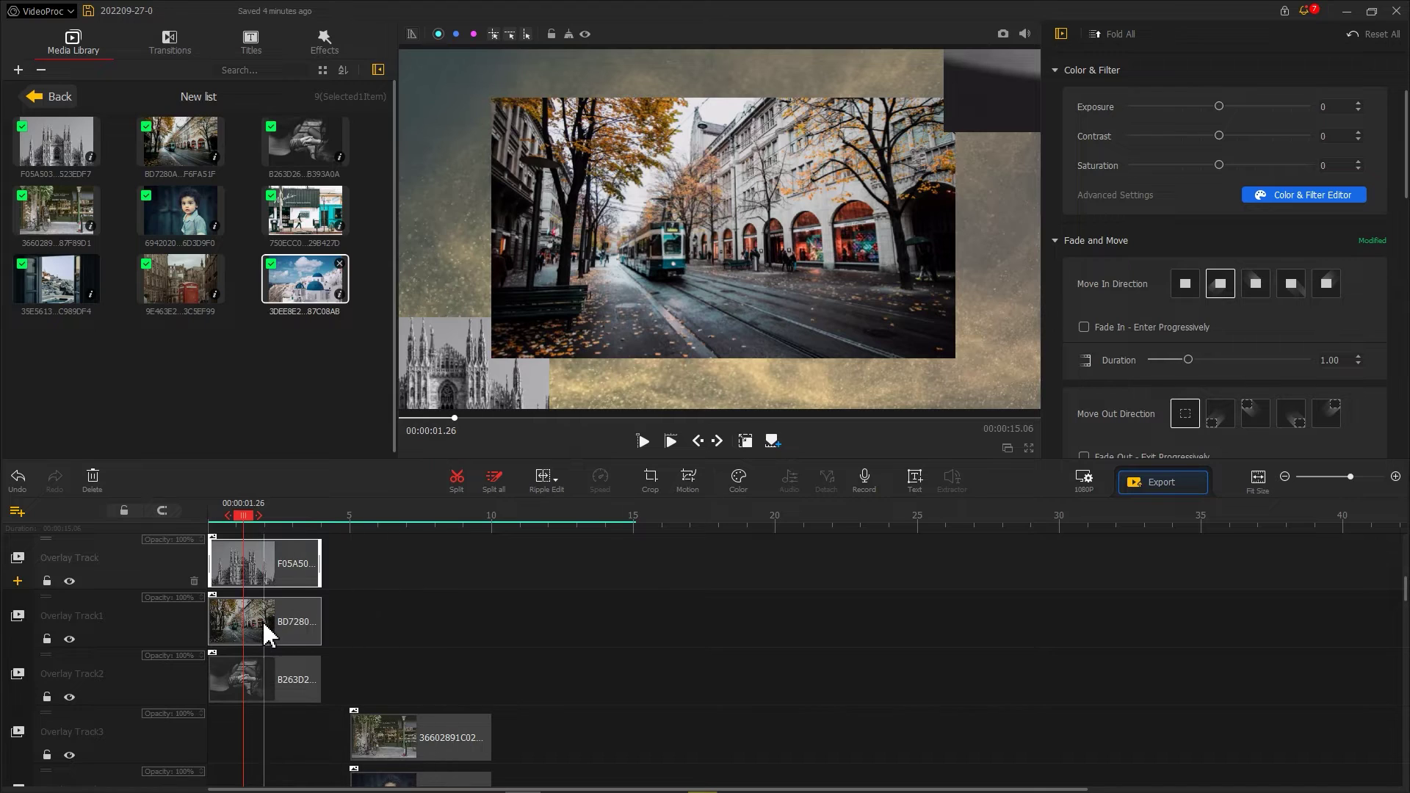
click(271, 631)
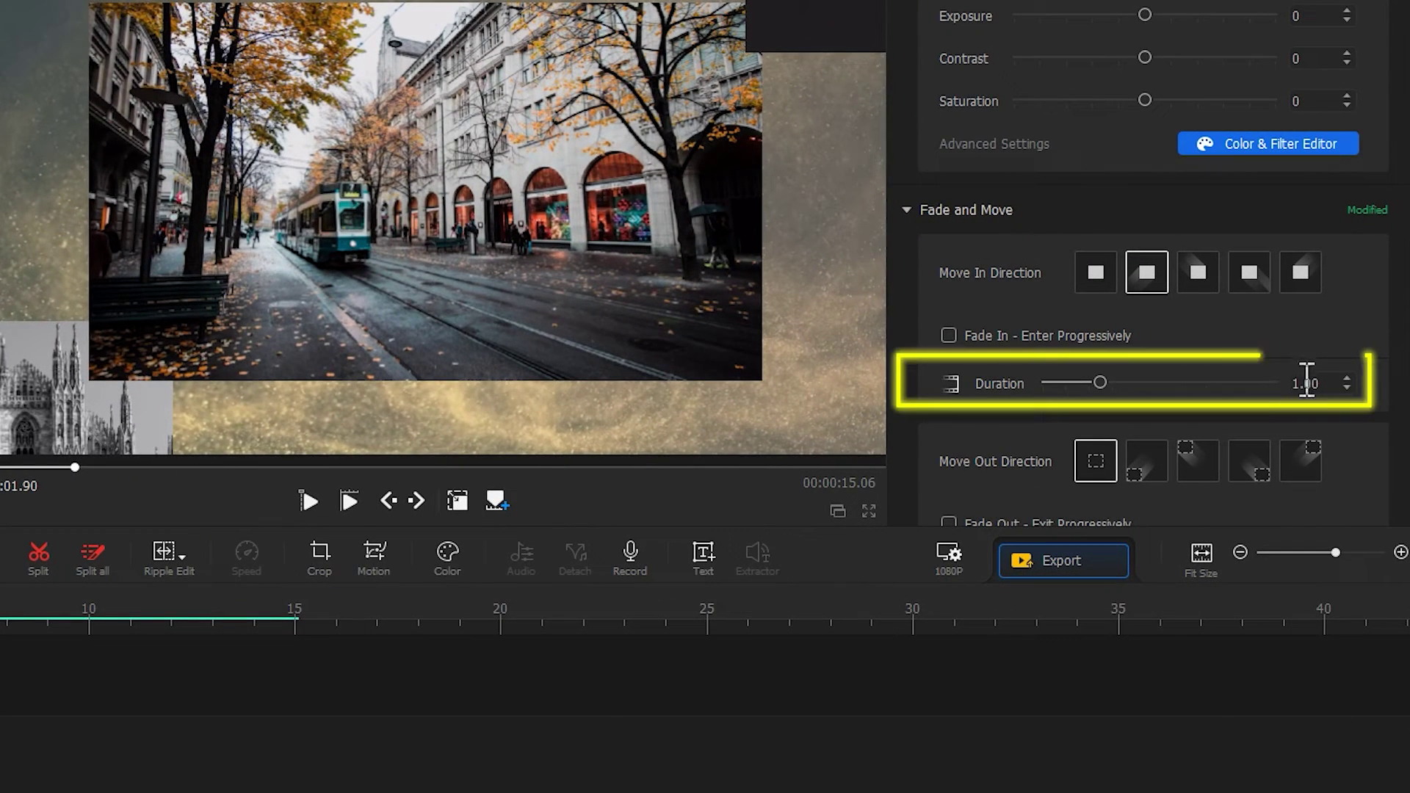
click(1326, 382)
key(BackSpace)
key(BackSpace)
text(1)
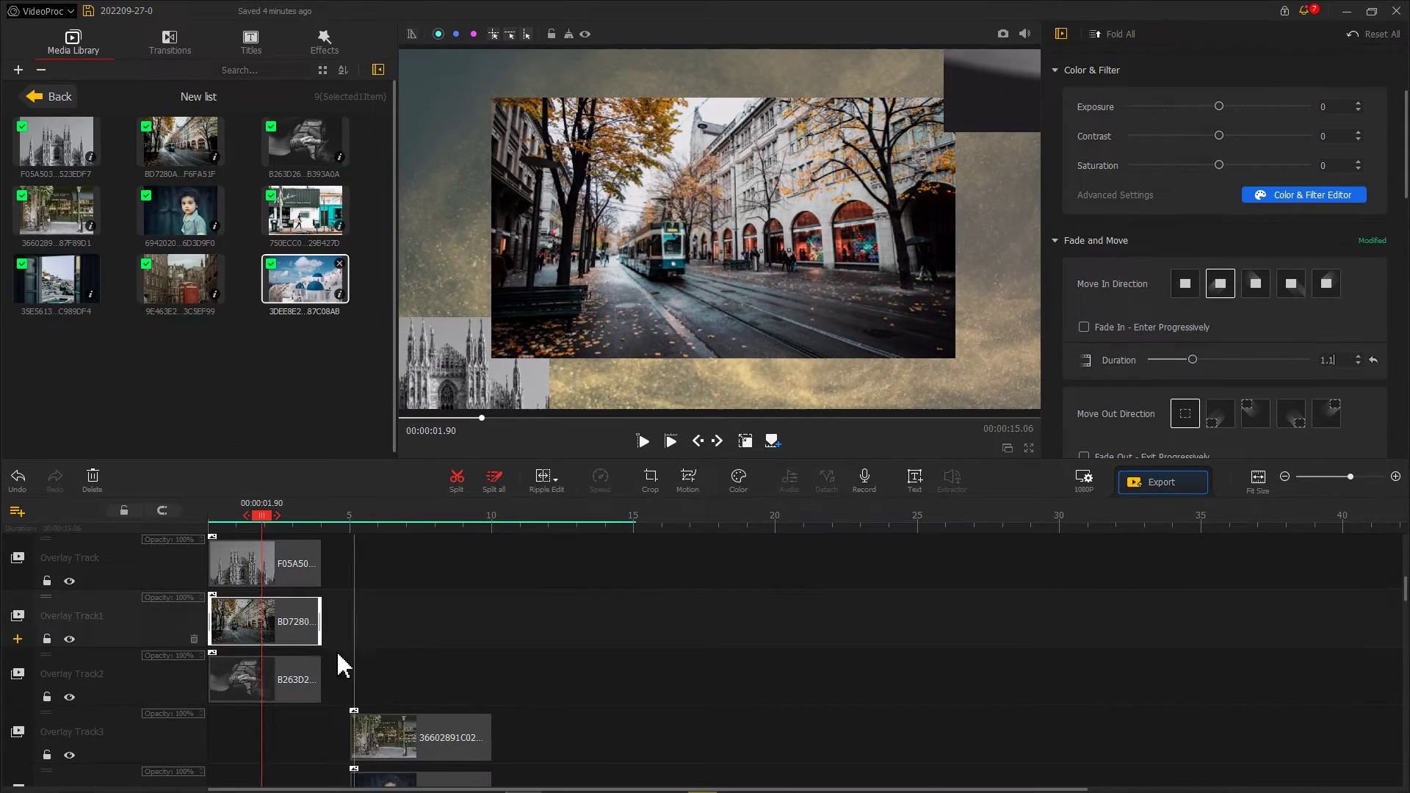
click(296, 689)
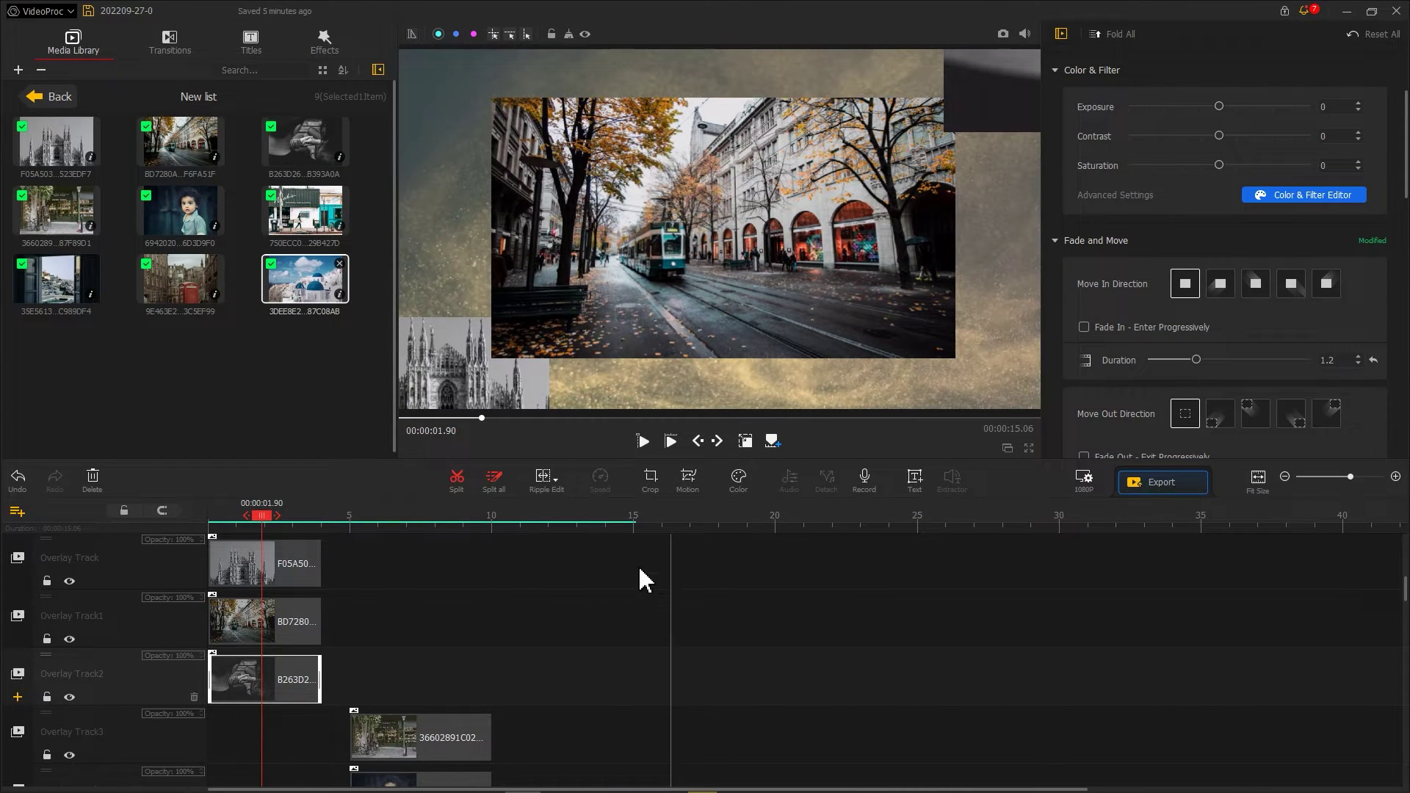
Make all three second-group pictures move in from the lower right, with durations of 1.1 for the child and 1.2 for the bicycle storefront
scroll(443, 602, down, 2)
click(379, 649)
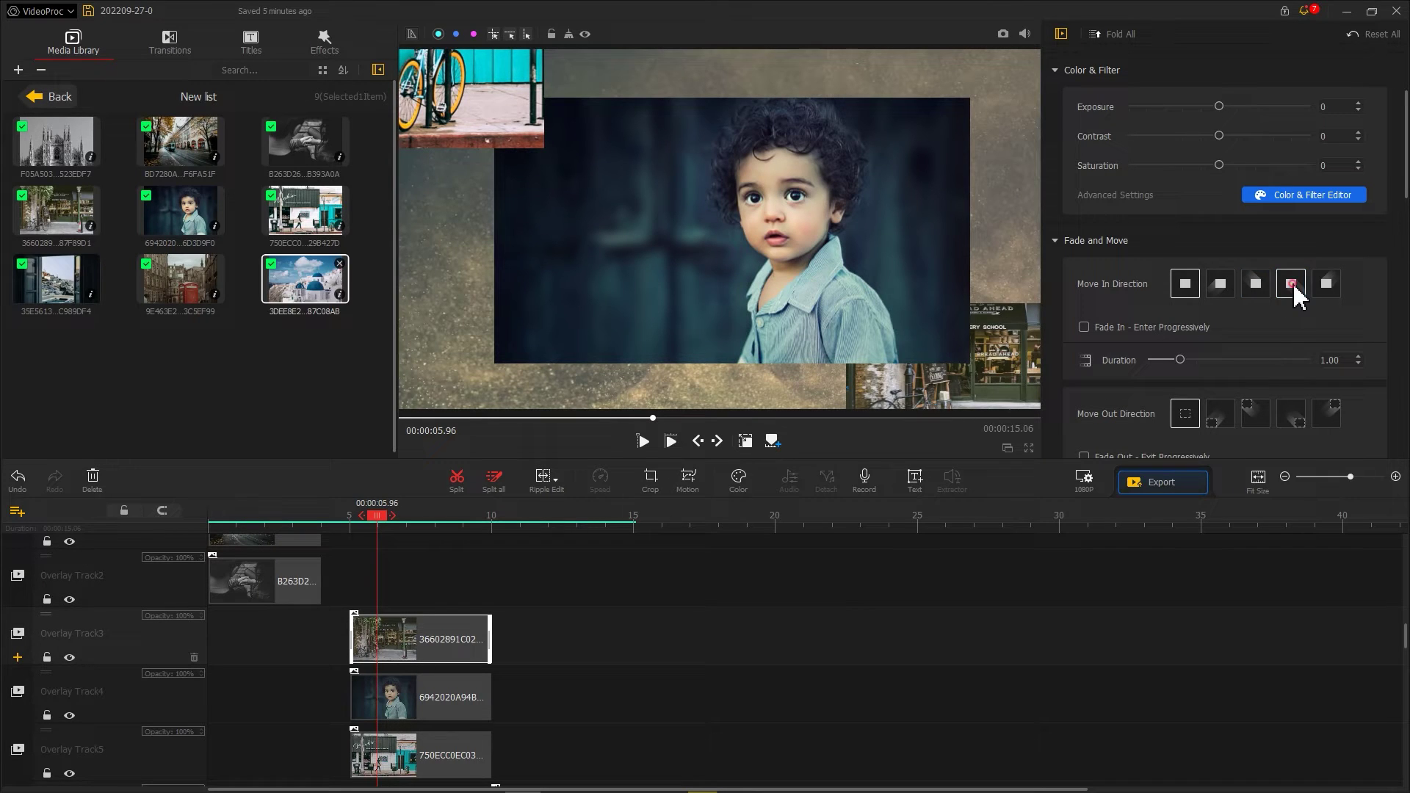
click(1293, 286)
click(377, 696)
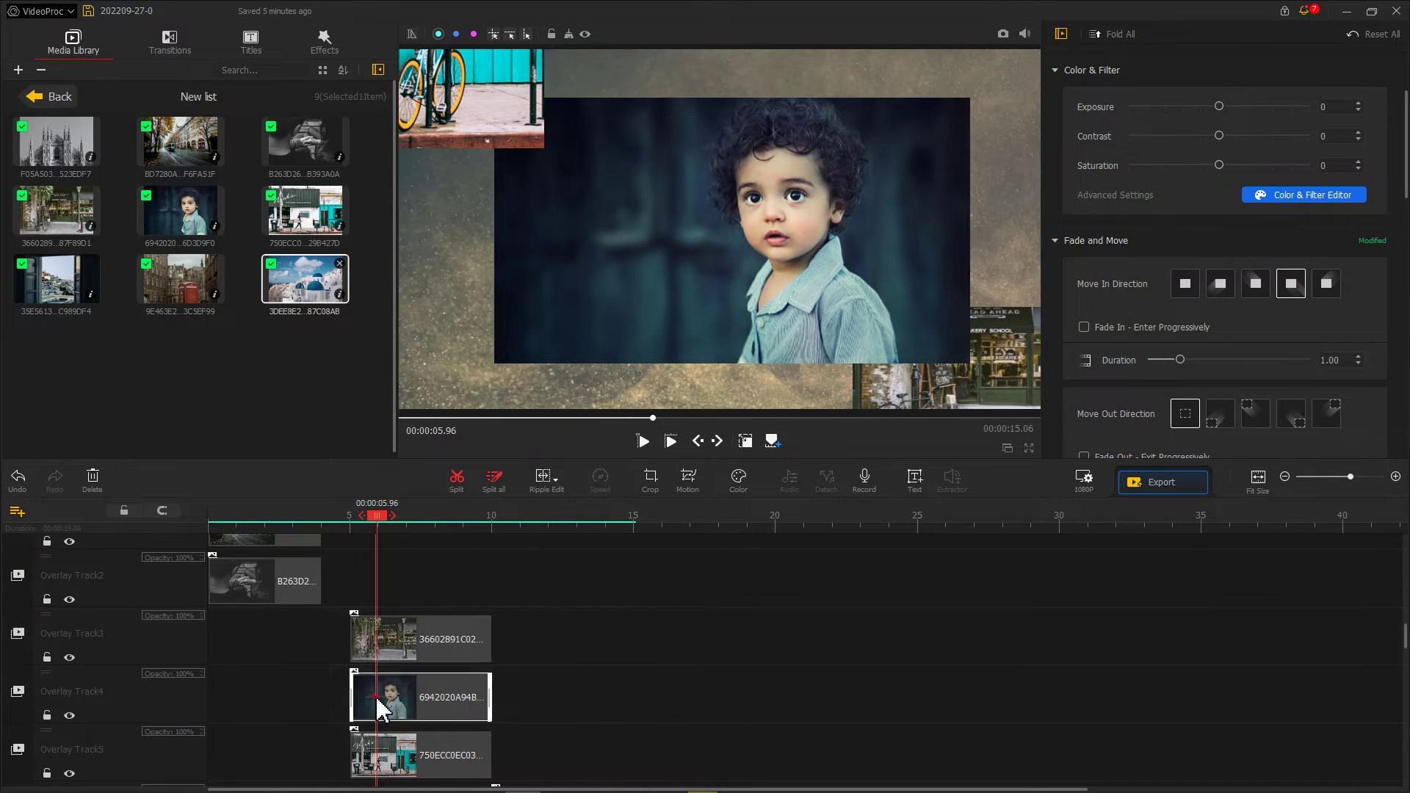
click(1280, 296)
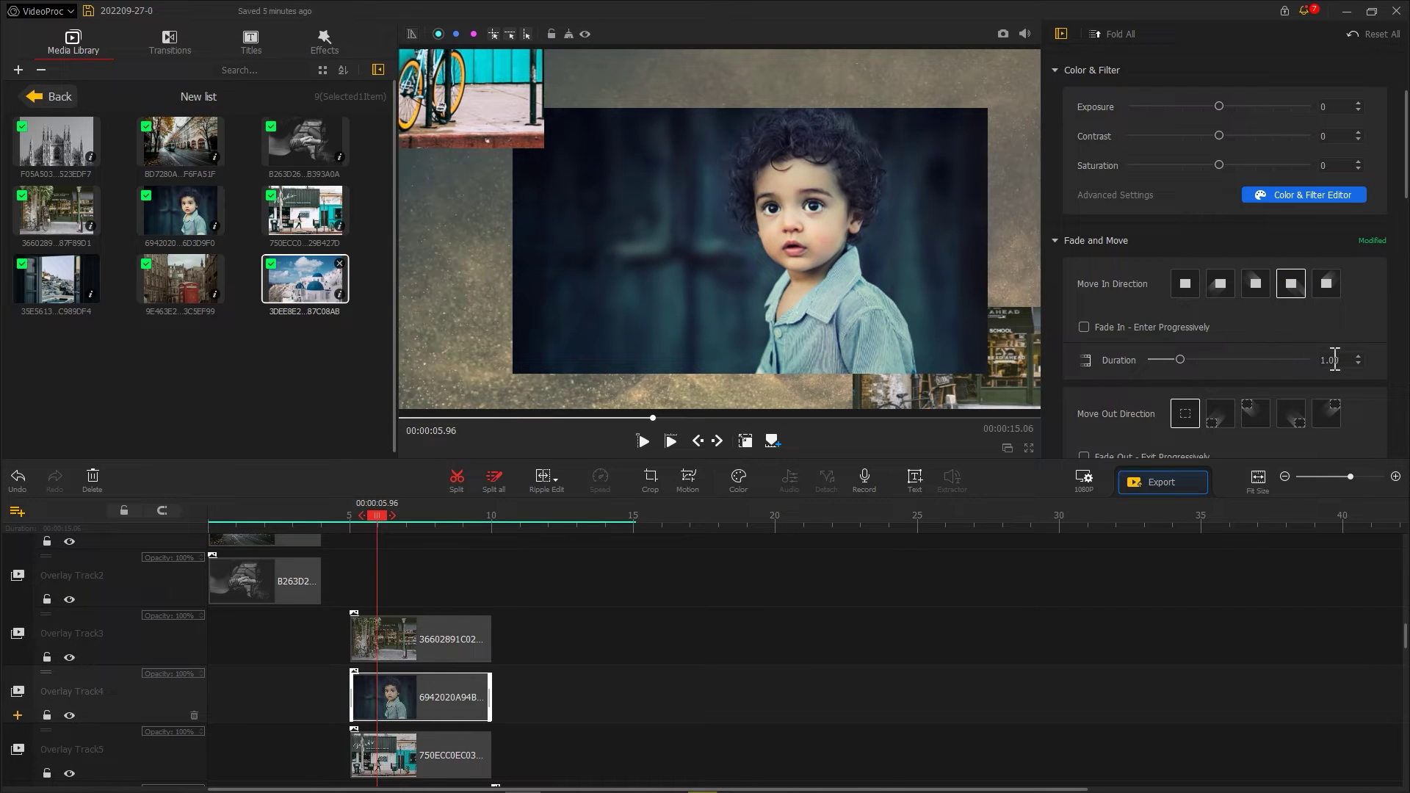
text(1)
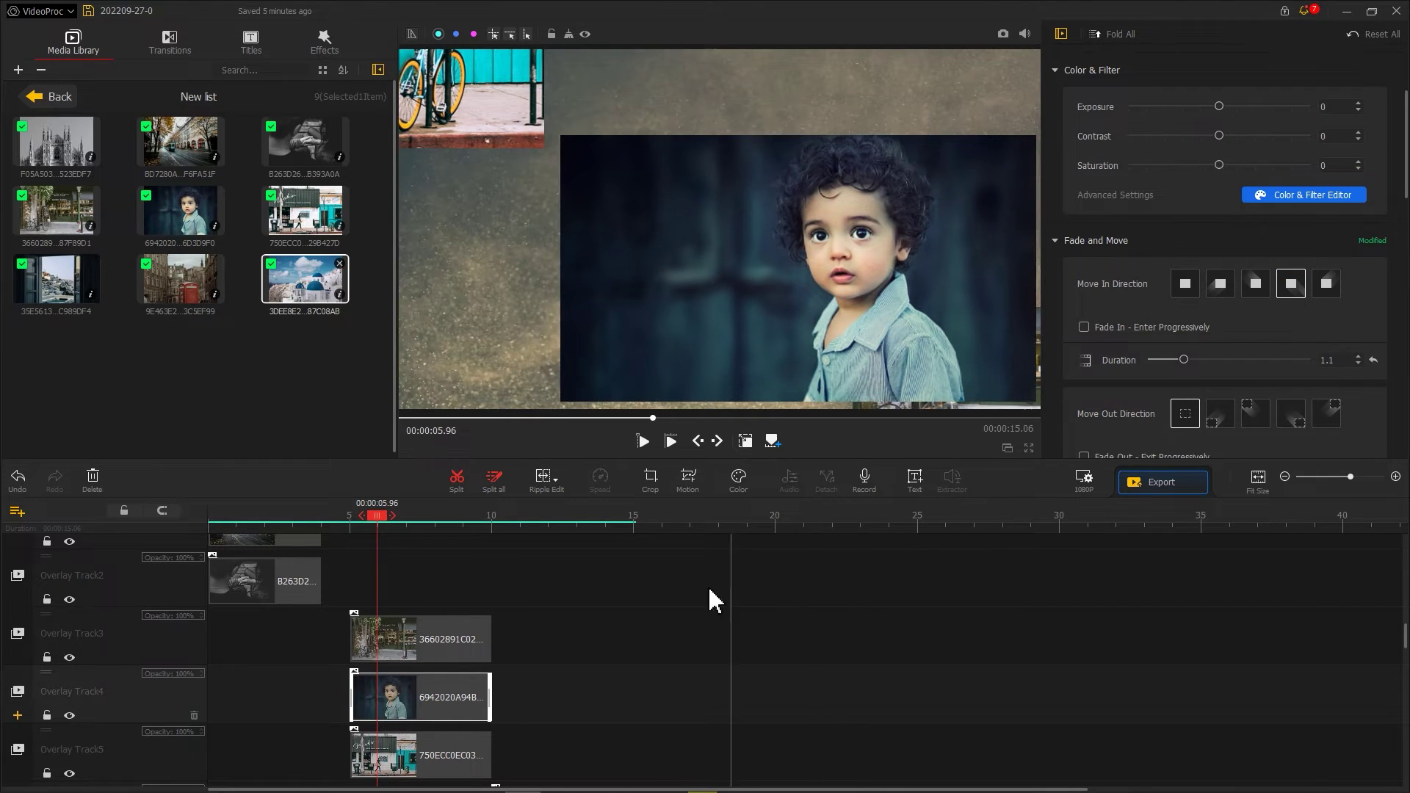
click(380, 751)
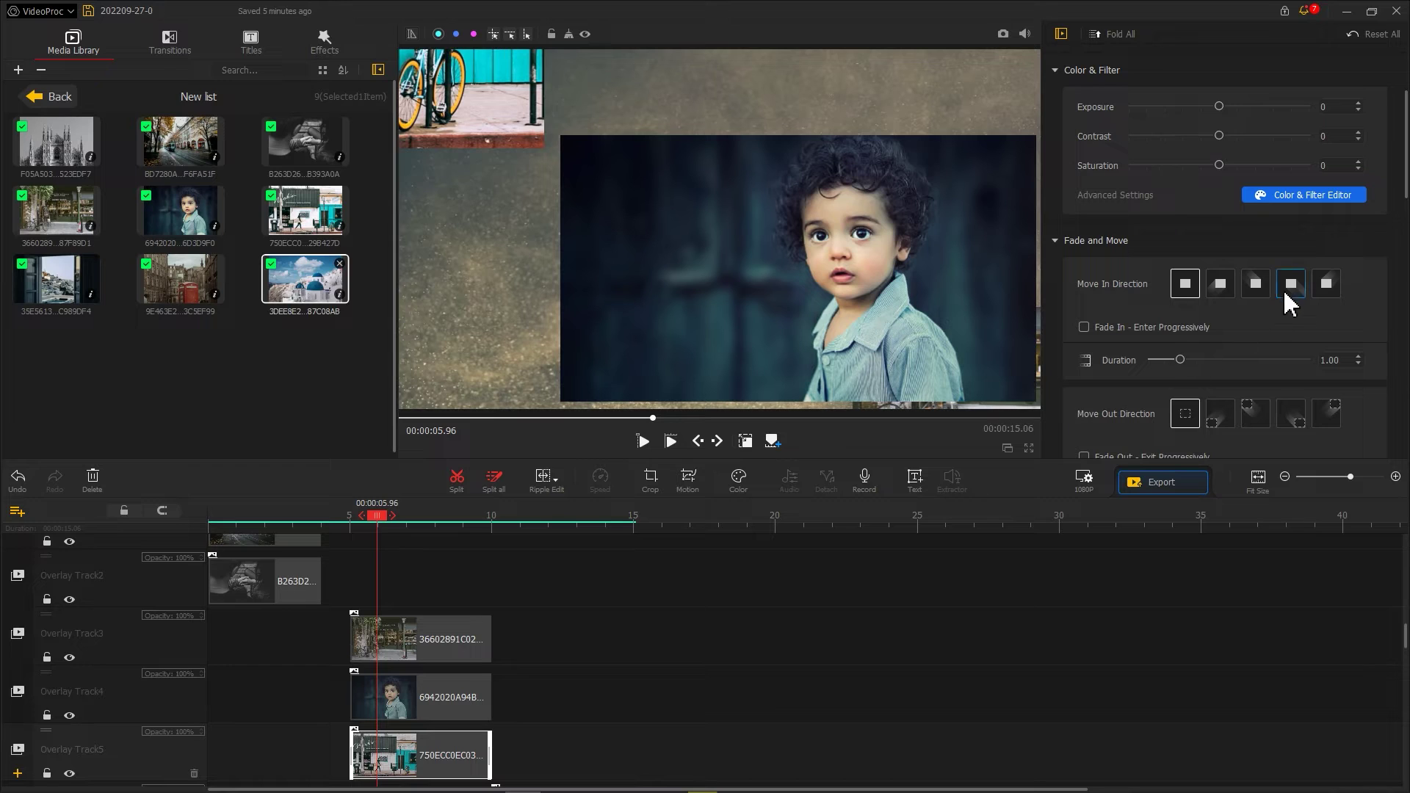
click(1286, 294)
text(2)
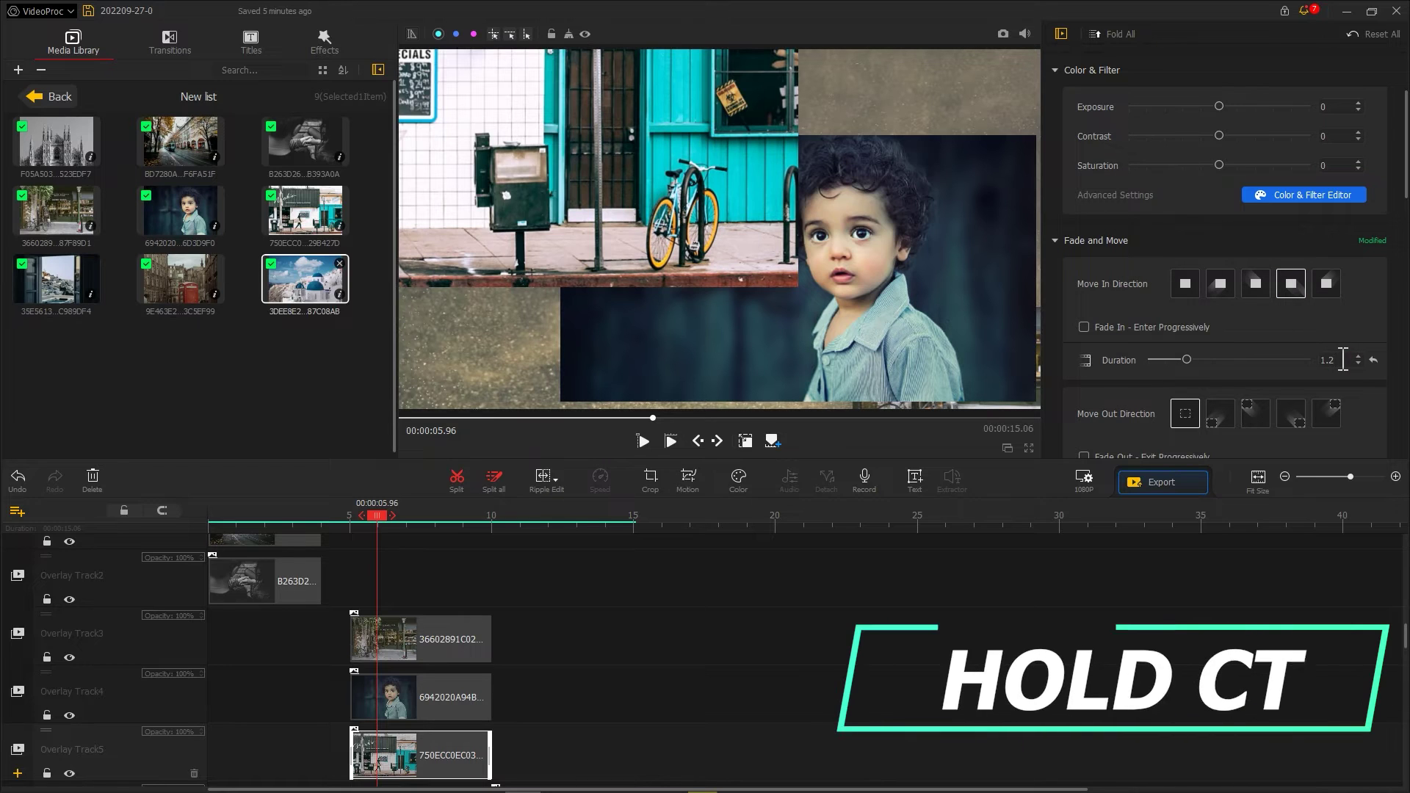
Move the clips on Overlay Track3, Overlay Track4 and Overlay Track5 together to start at about 3 seconds, overlapping the first group
ctrl+click(415, 639)
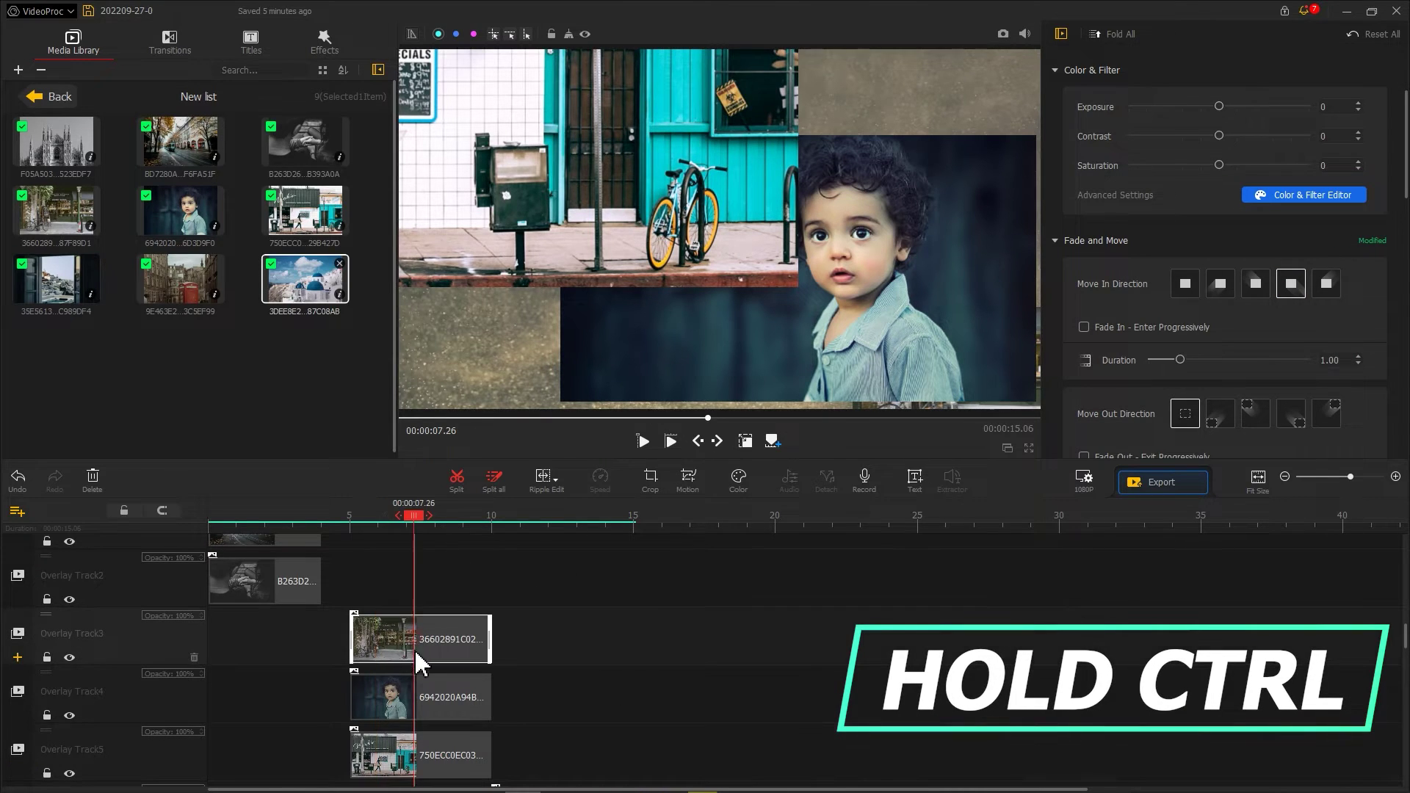
ctrl+click(415, 698)
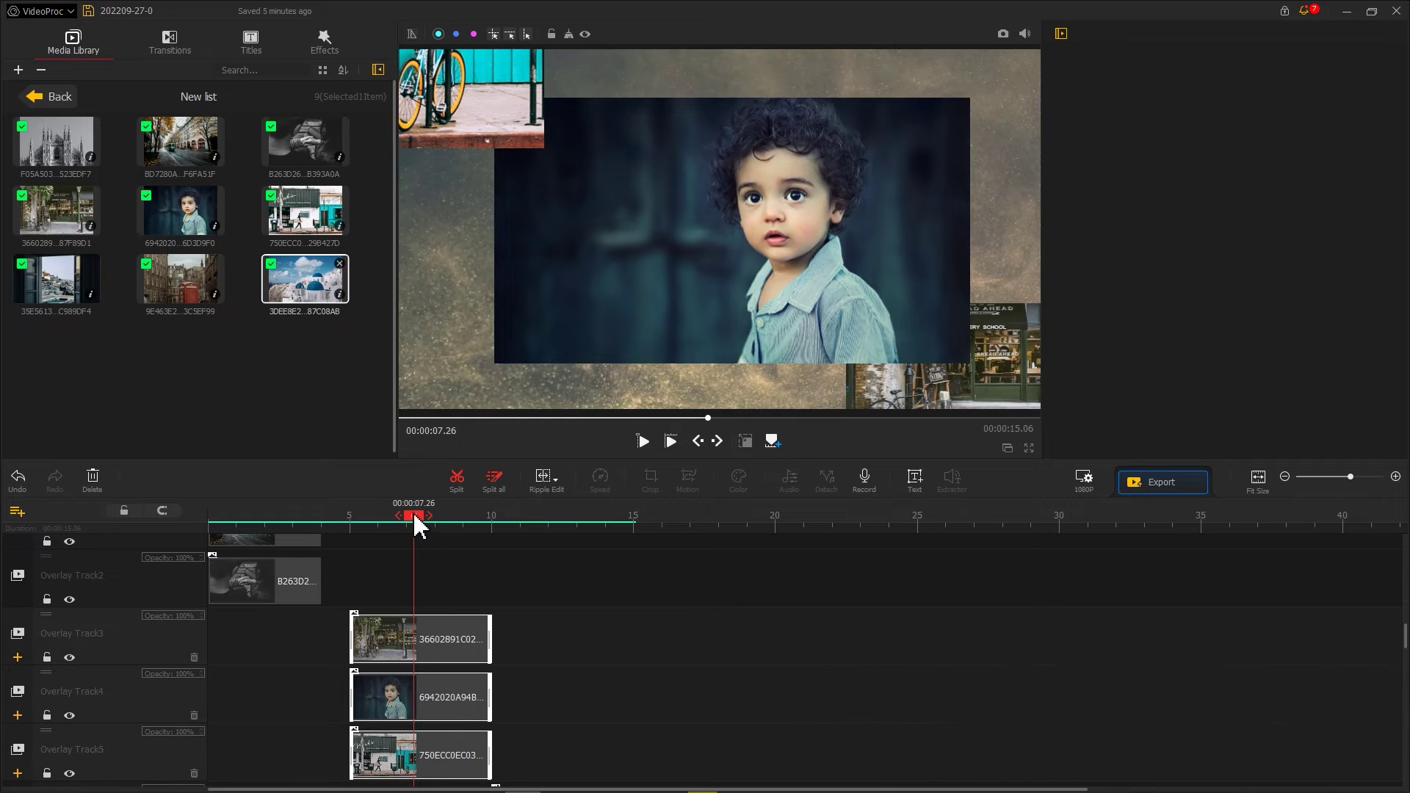
drag(414, 515, 372, 516)
drag(386, 637, 335, 639)
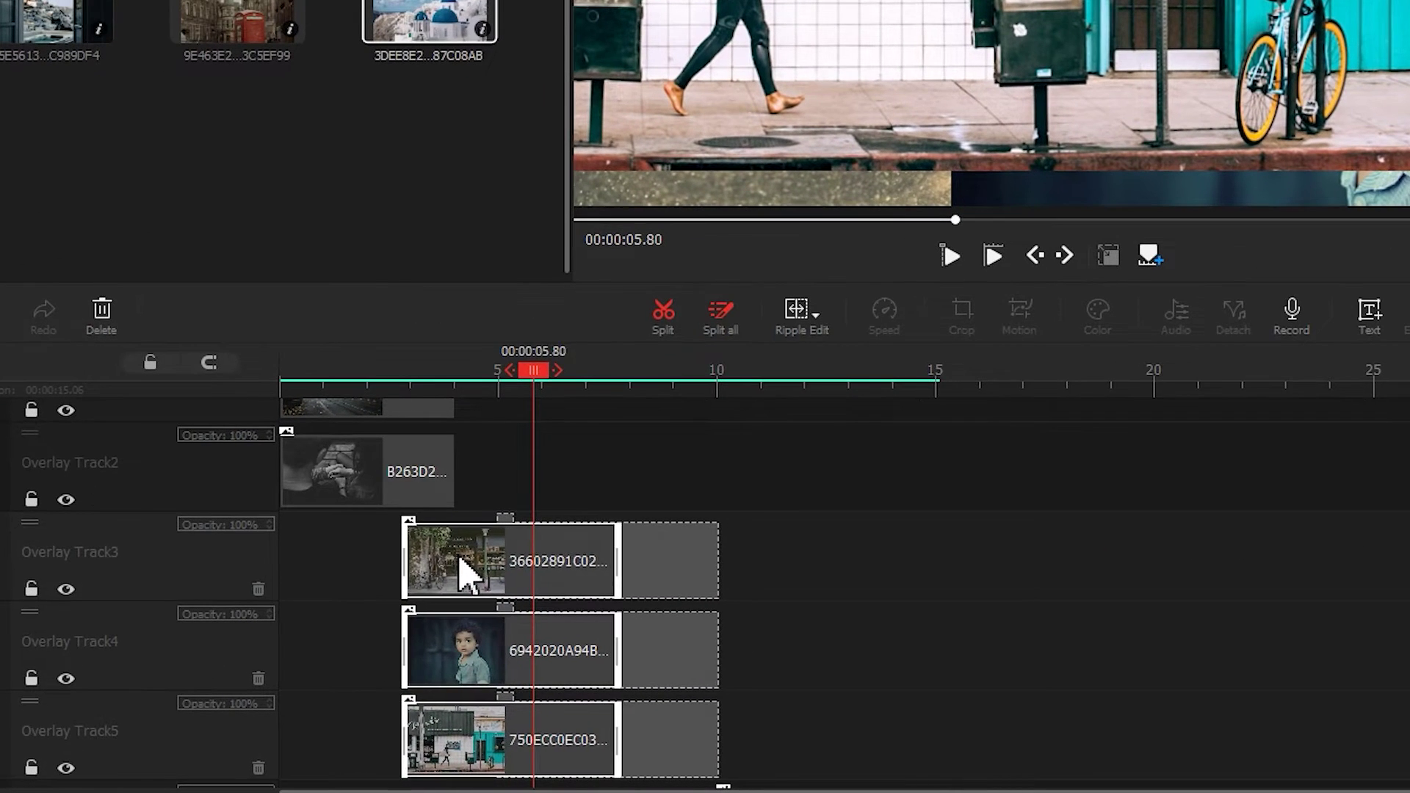
drag(475, 562, 473, 562)
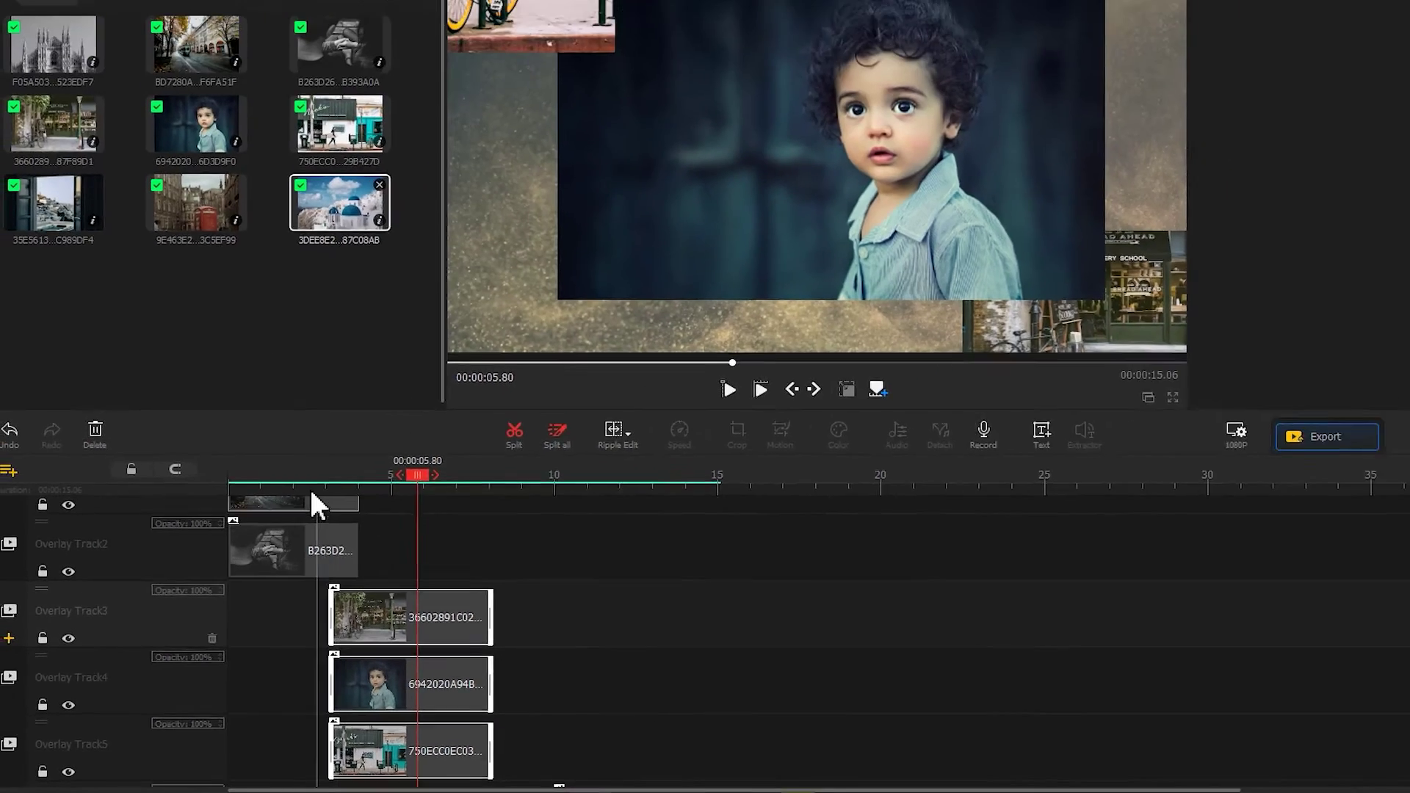
Trim the three first-group clips to end at 3.80 seconds and play back the change to the second group
click(396, 384)
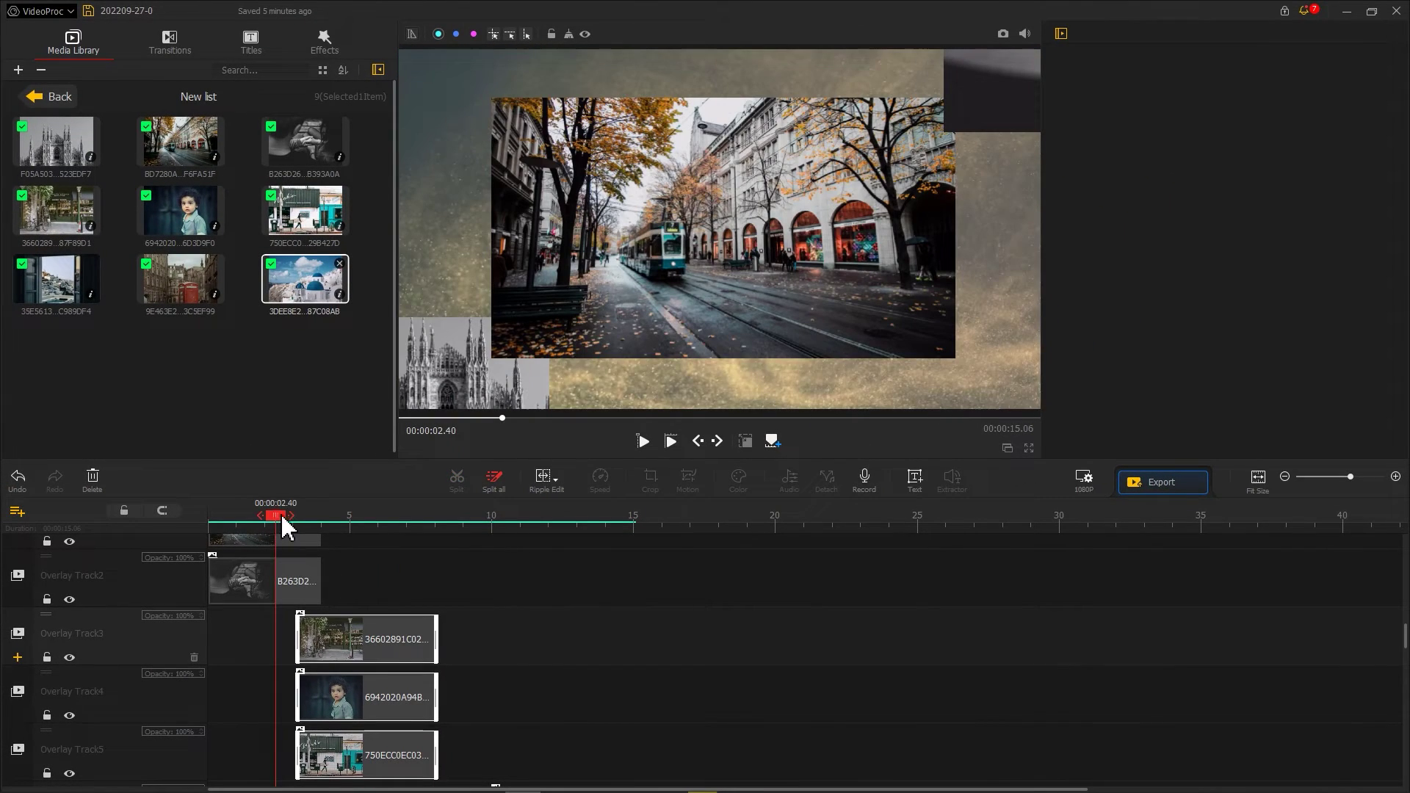
drag(285, 527, 315, 519)
scroll(306, 584, up, 2)
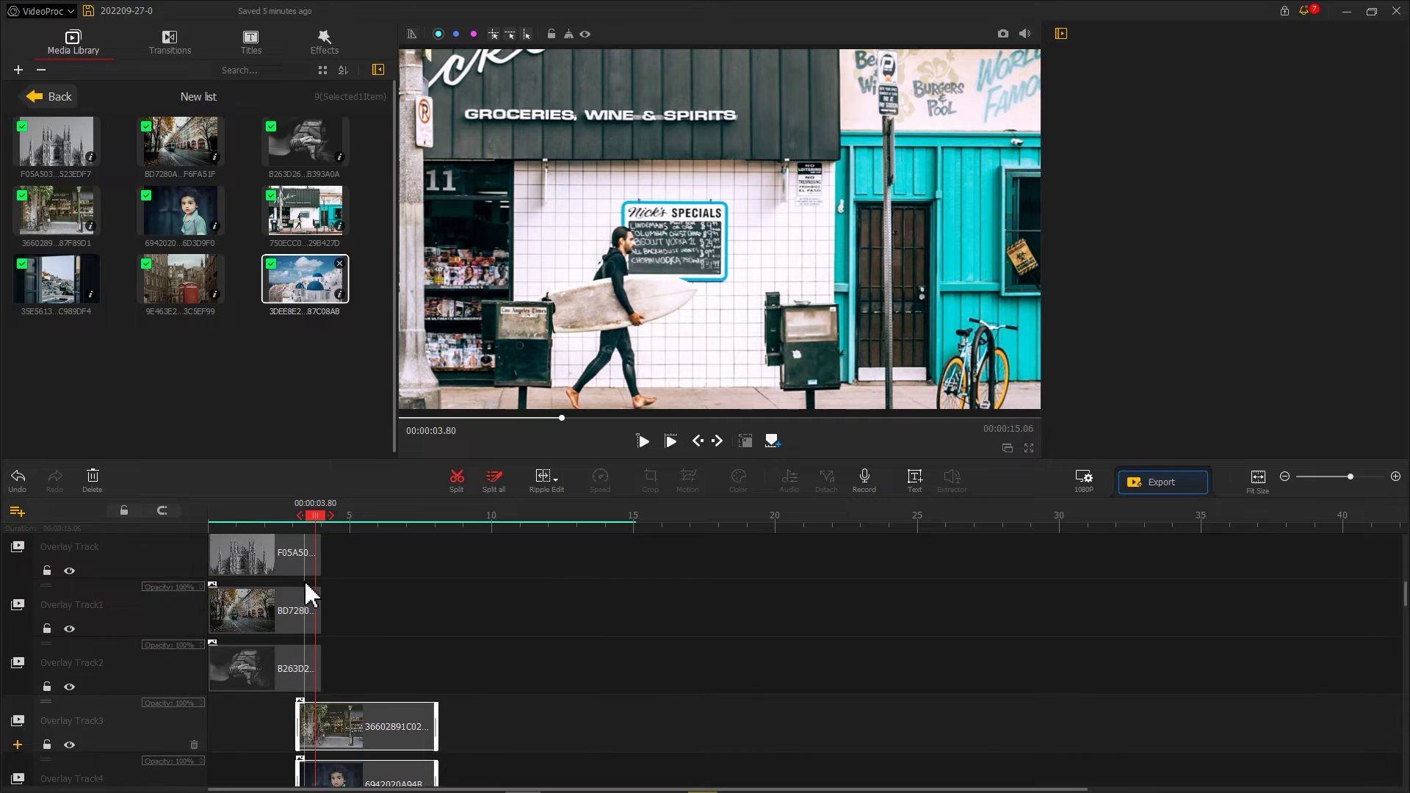
click(317, 608)
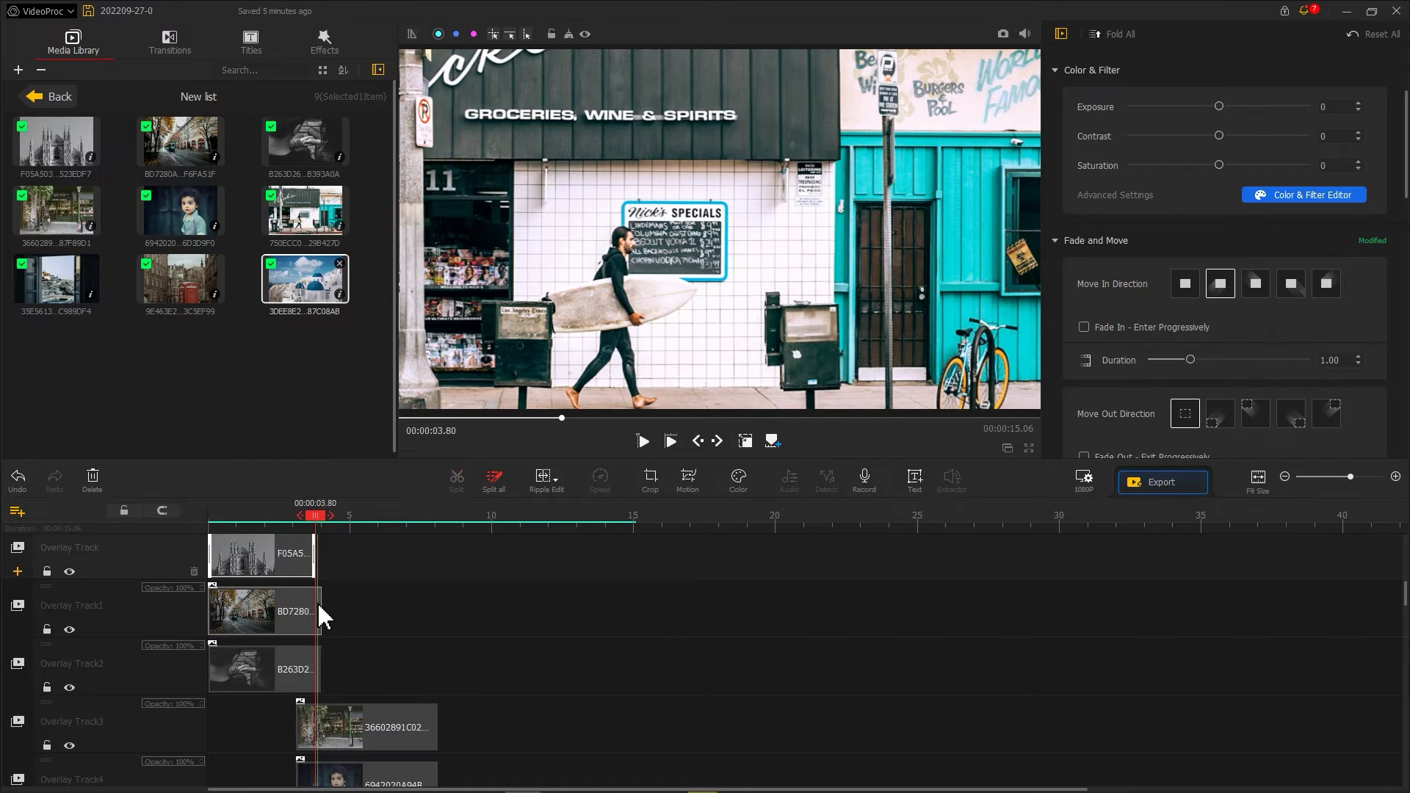
drag(320, 658, 315, 661)
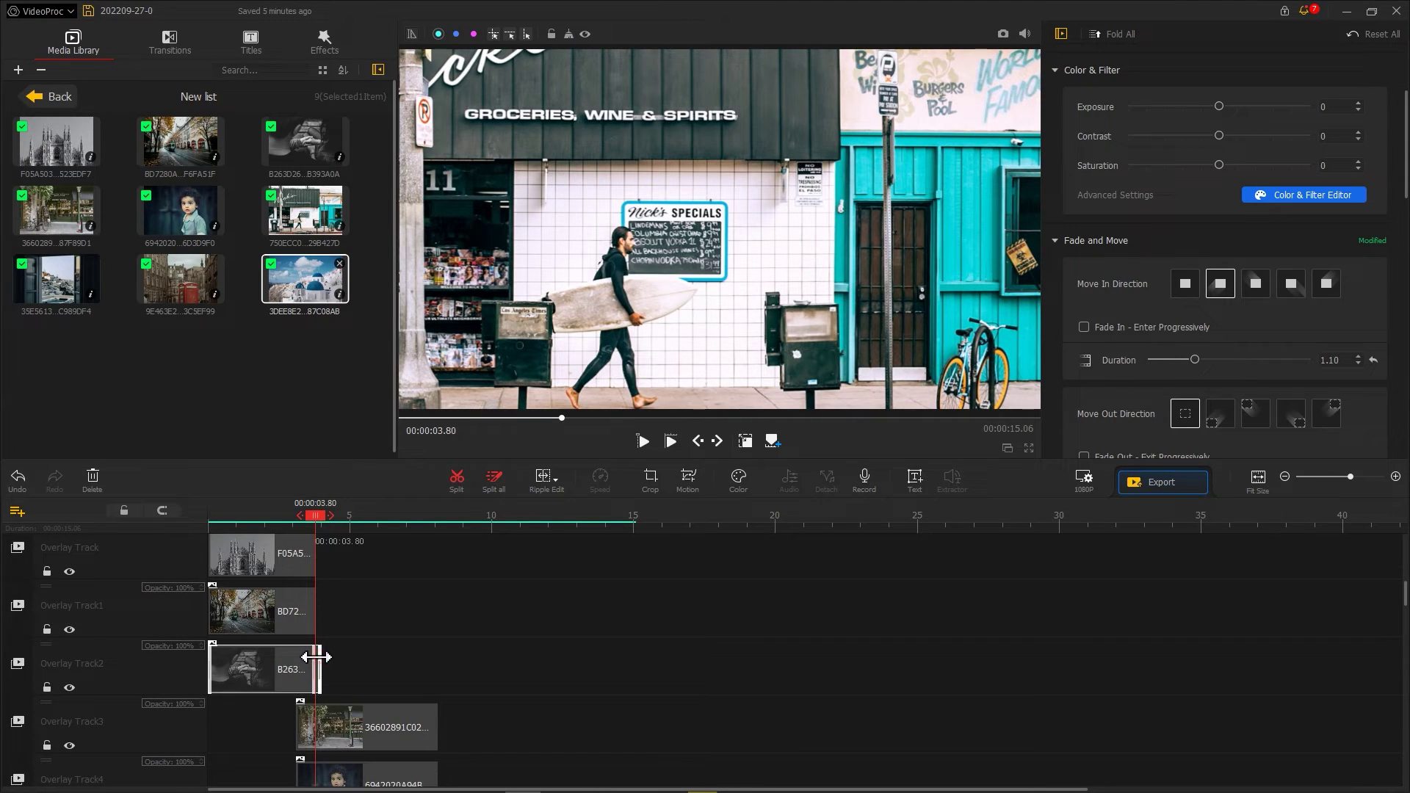
key(space)
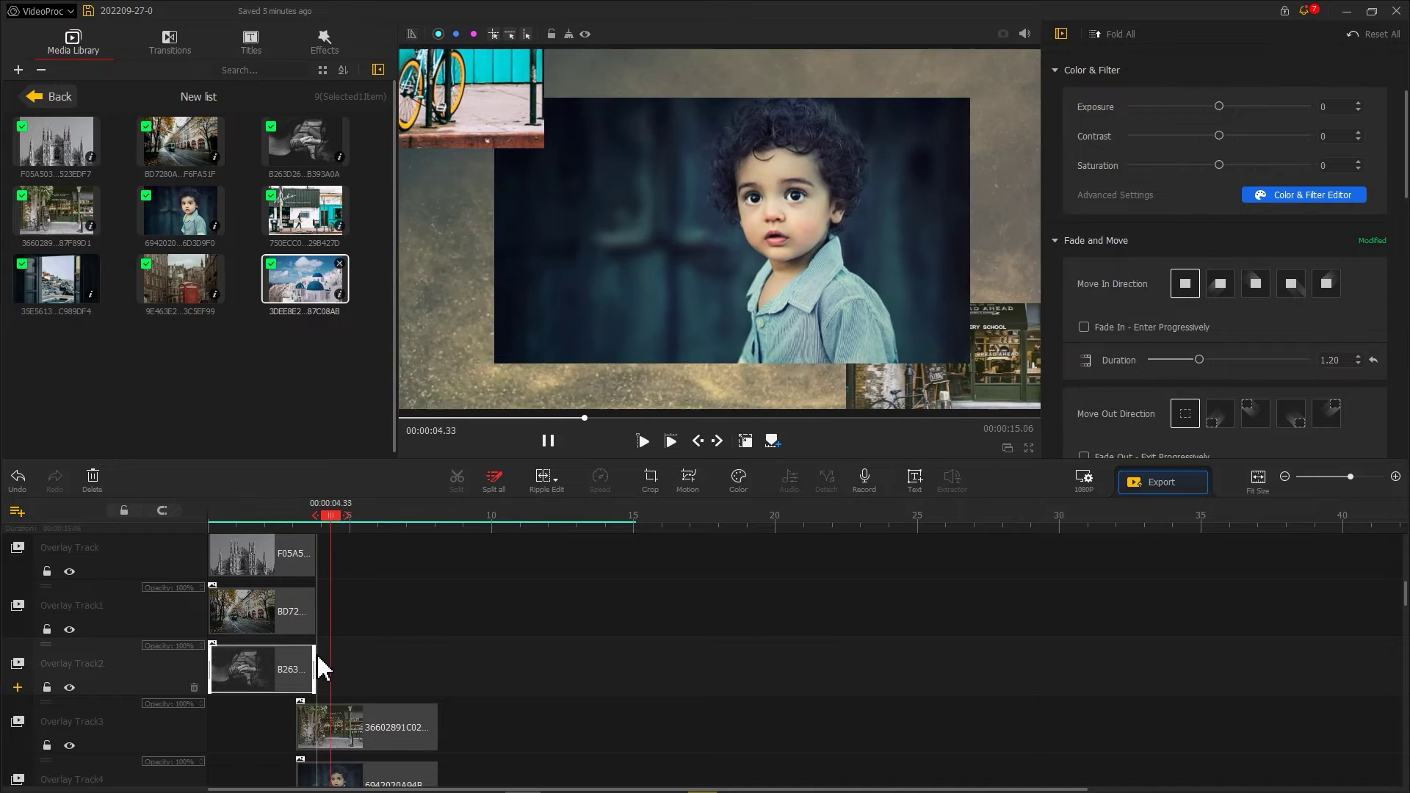
key(space)
Make the third-group pictures move in from the lower left, with a move-in duration of 1.1 for the telephone box picture
scroll(387, 588, down, 3)
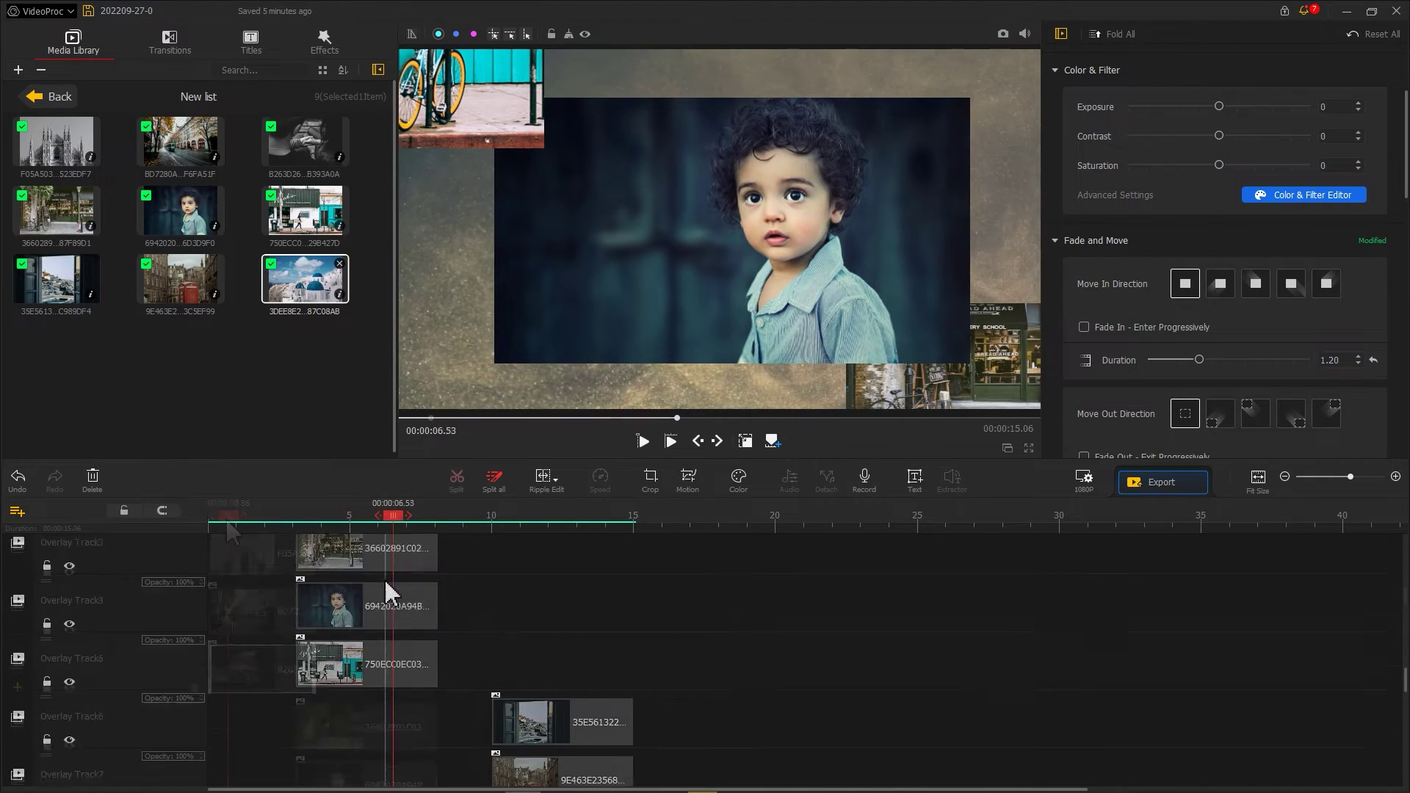
click(544, 710)
click(547, 756)
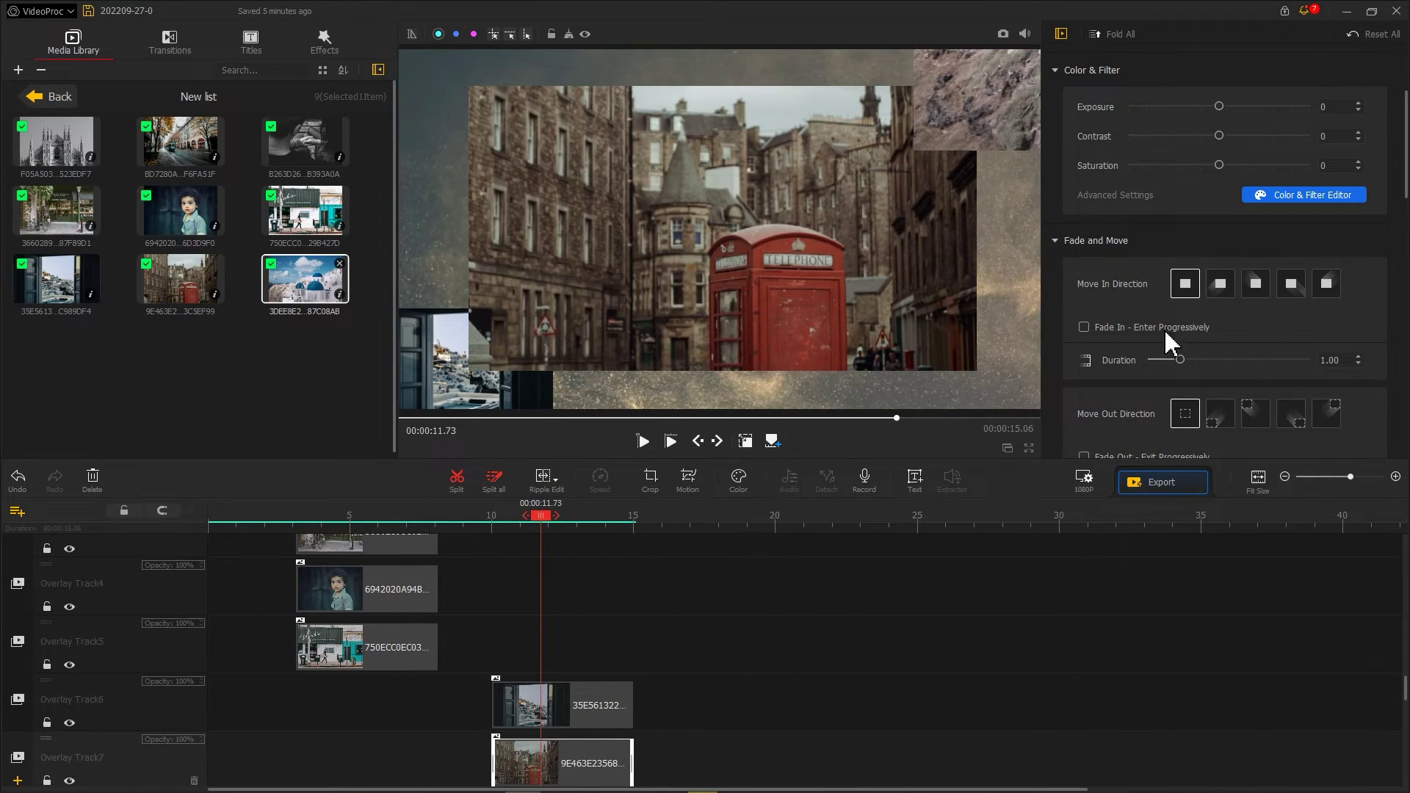
click(1221, 287)
scroll(579, 681, down, 3)
click(562, 719)
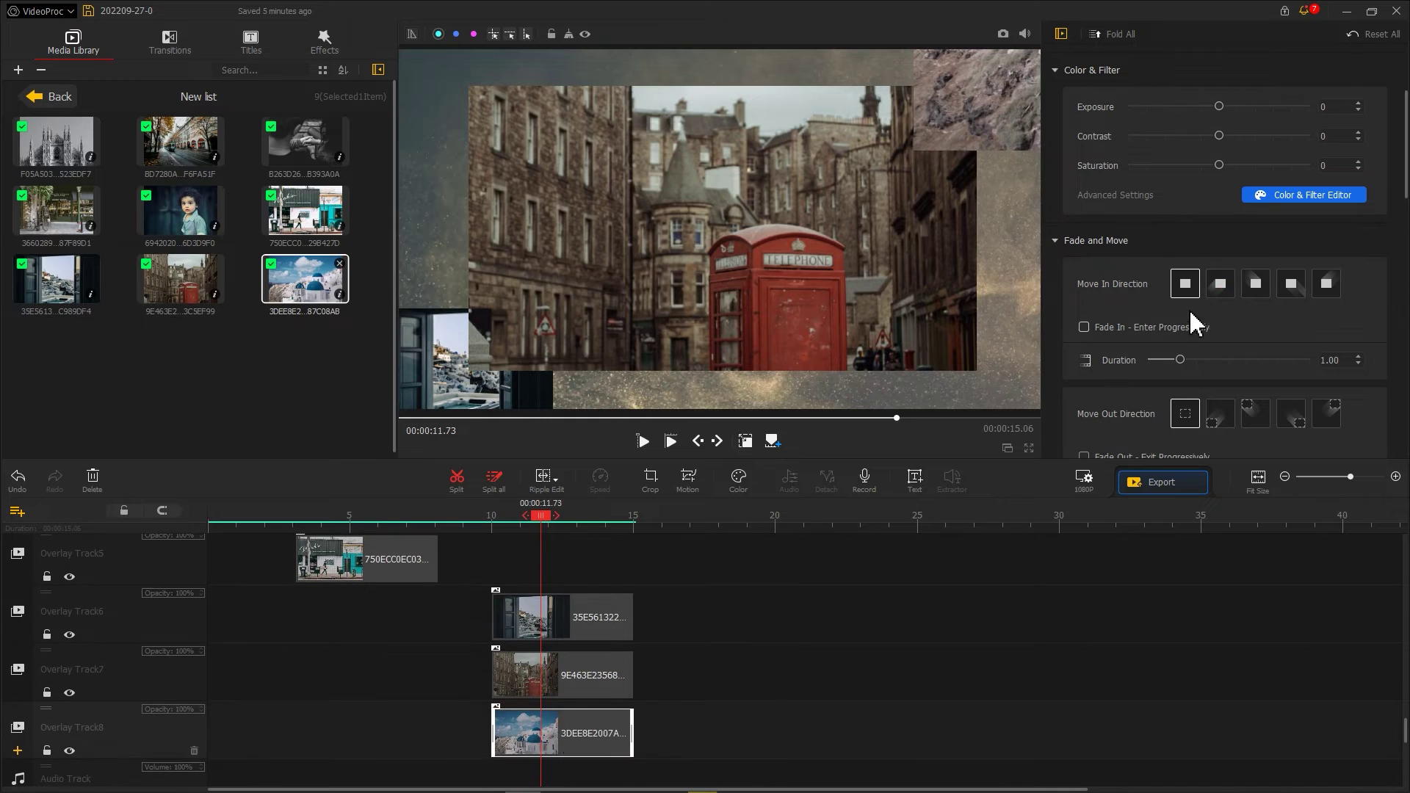
click(542, 674)
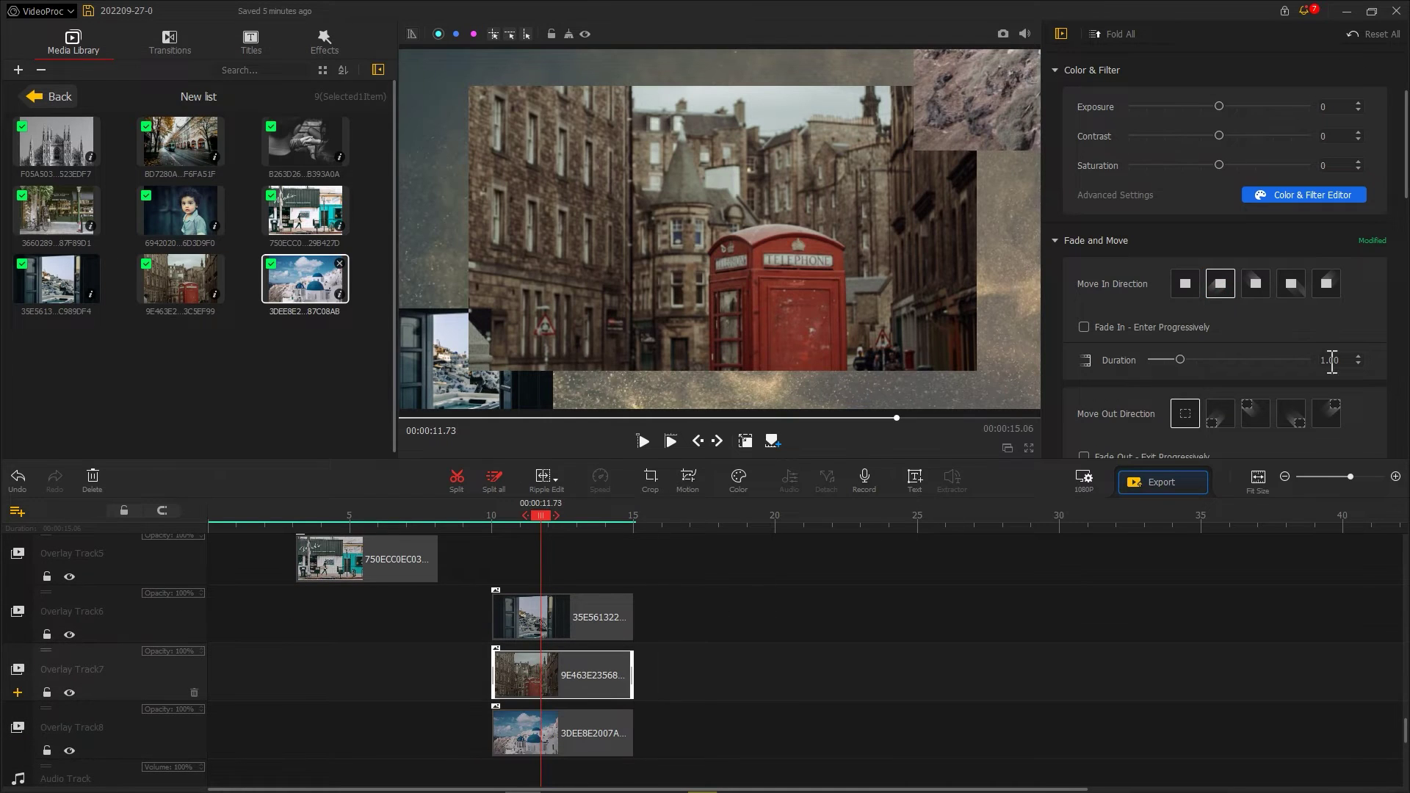
click(547, 745)
Move the clips on Overlay Track6, Overlay Track7 and Overlay Track8 together to start at about 7 seconds, overlapping the second group
ctrl+click(533, 625)
ctrl+click(538, 675)
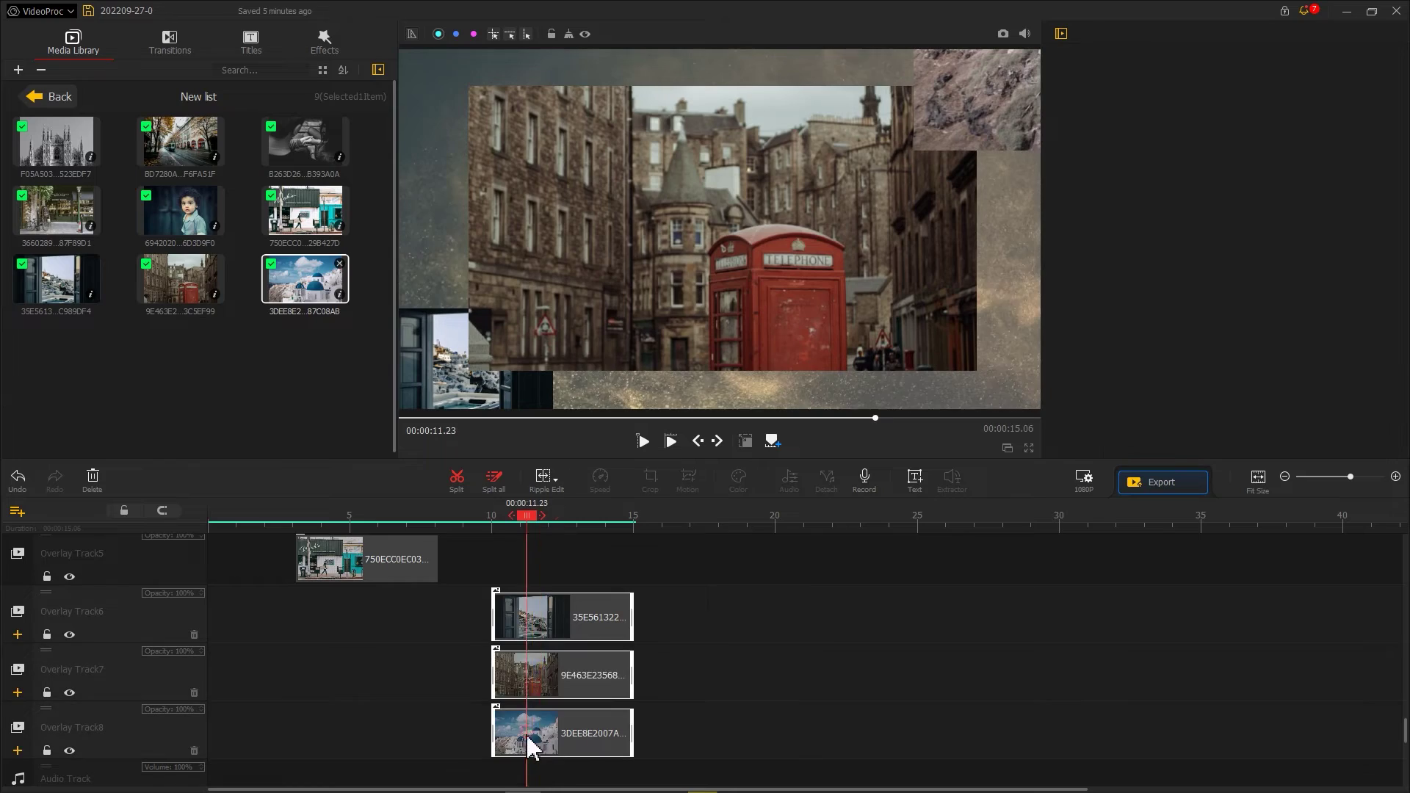
drag(530, 741, 456, 626)
Trim the second-group clips on Overlay Track3, Overlay Track4 and Overlay Track5 to end at 7.80 seconds
drag(417, 518, 432, 517)
click(431, 560)
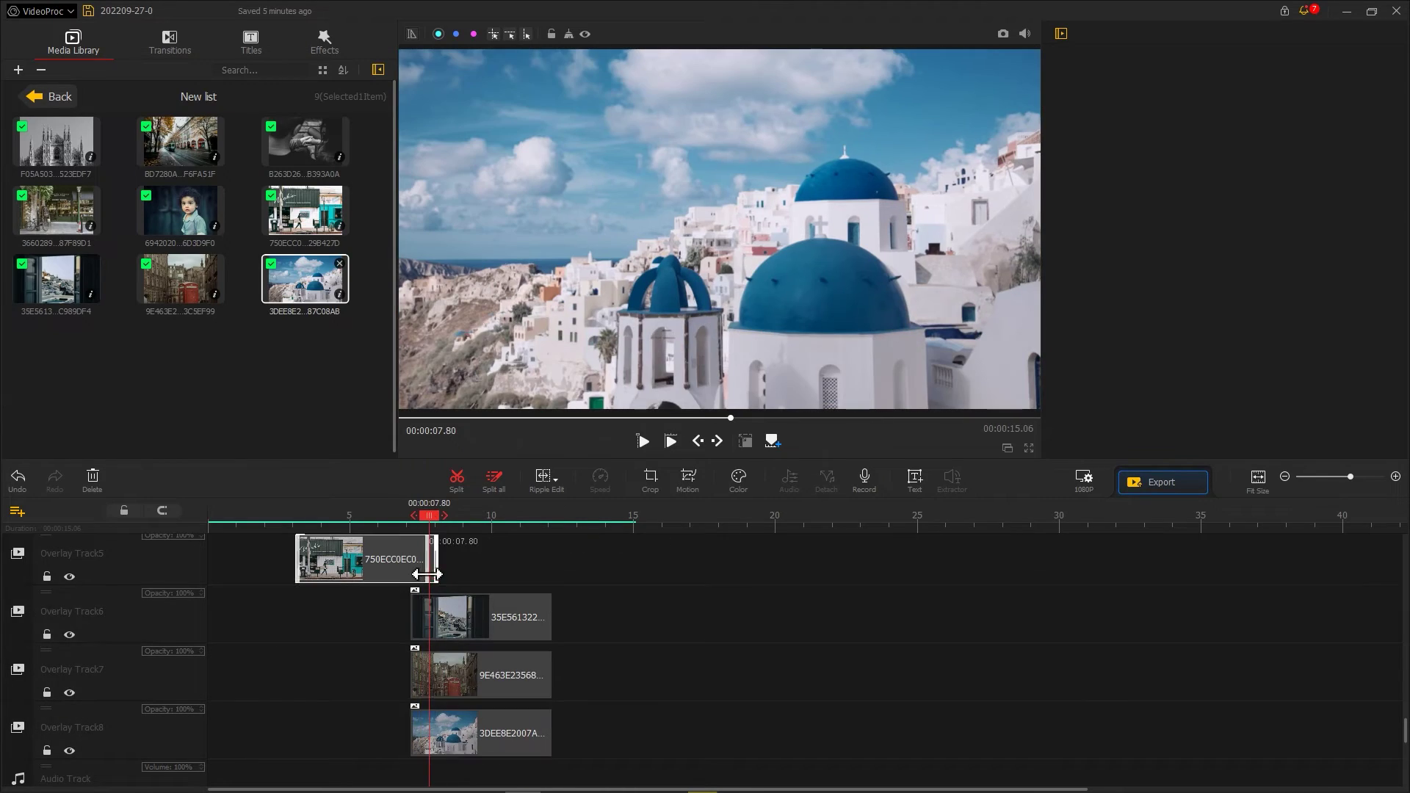
scroll(431, 588, up, 3)
click(430, 620)
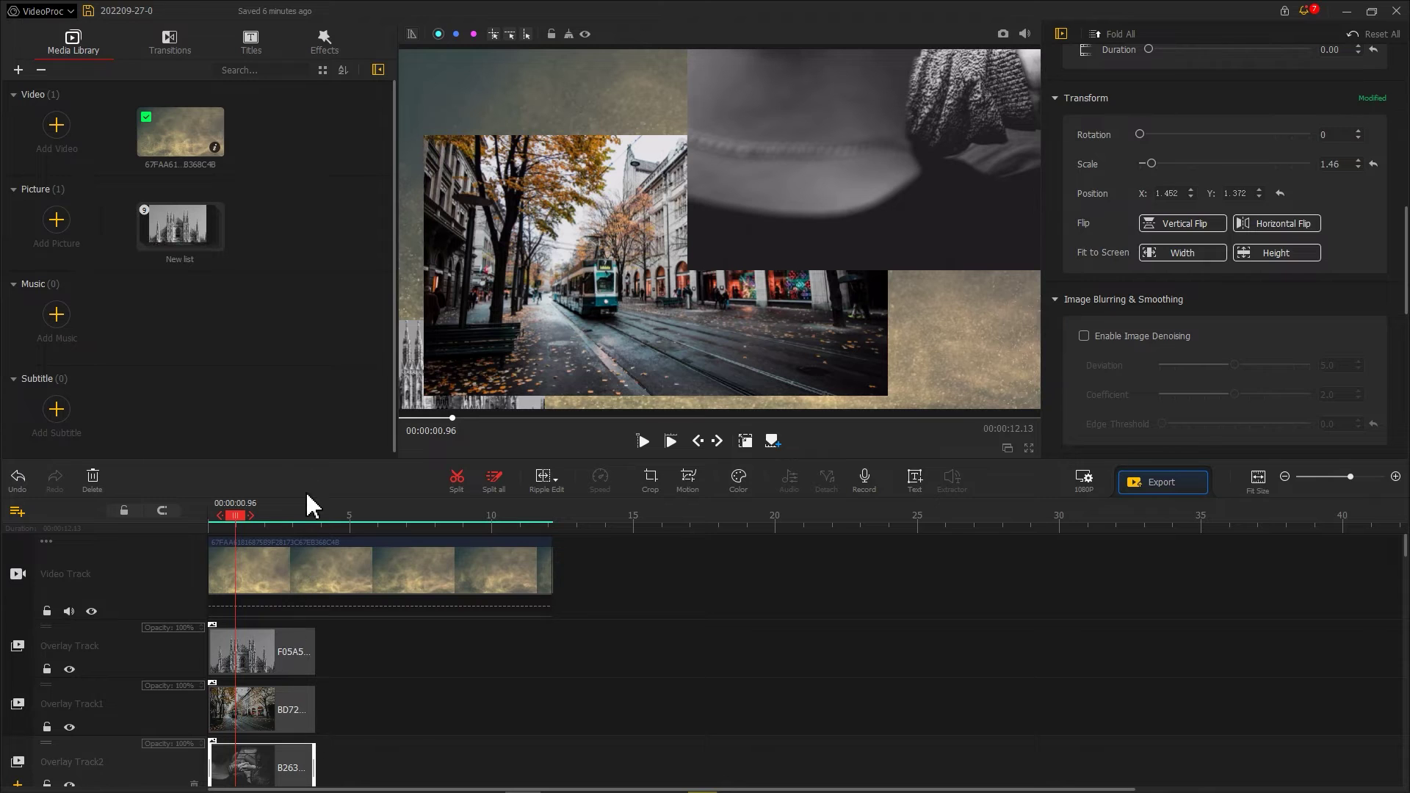
Add the Border filter to the effect track and extend it over the full 12.13-second timeline
click(324, 43)
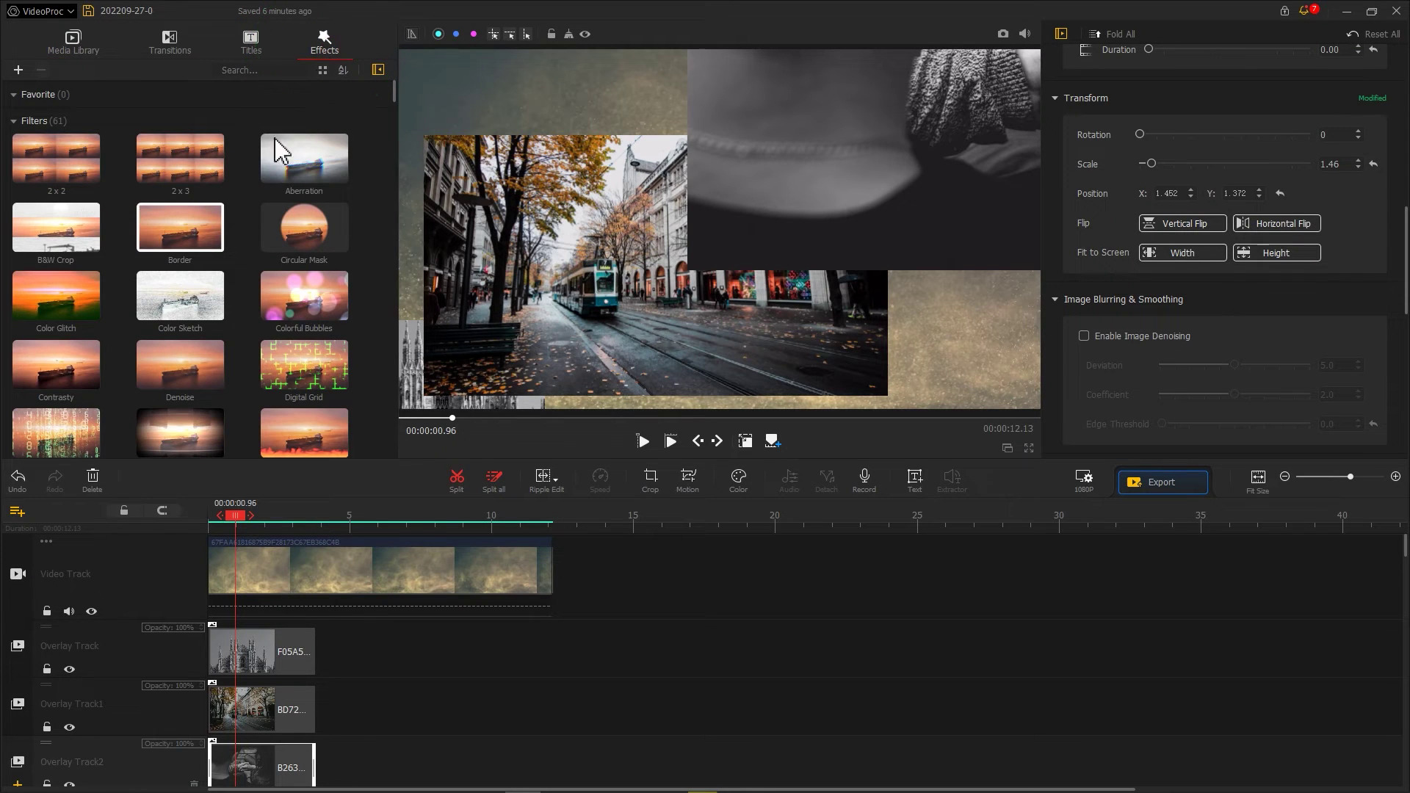
drag(193, 242, 234, 735)
drag(348, 770, 551, 771)
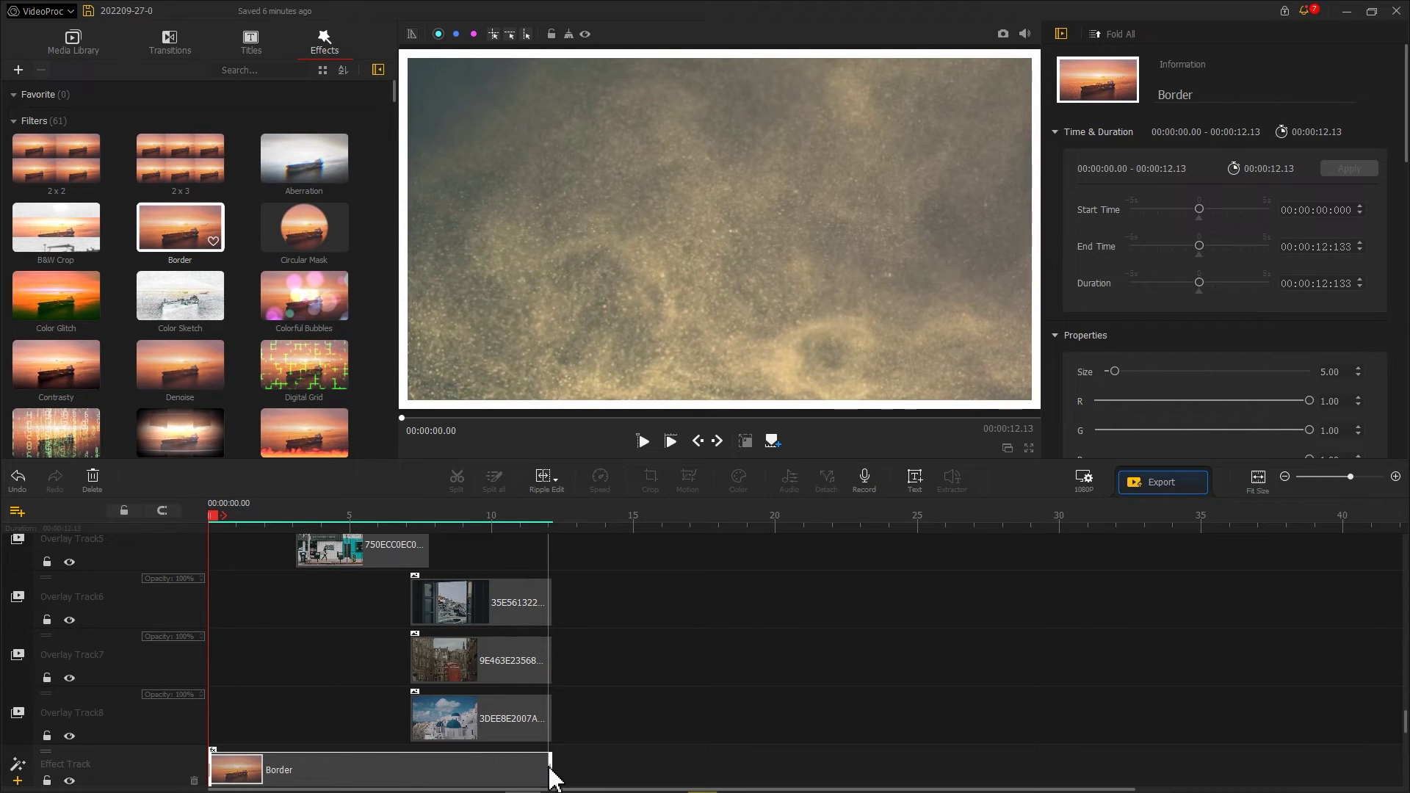
Stop applying the Border effect to the canvas and apply it to the clips on Overlay Track, Overlay Track1 and Overlay Track2
scroll(1232, 351, down, 5)
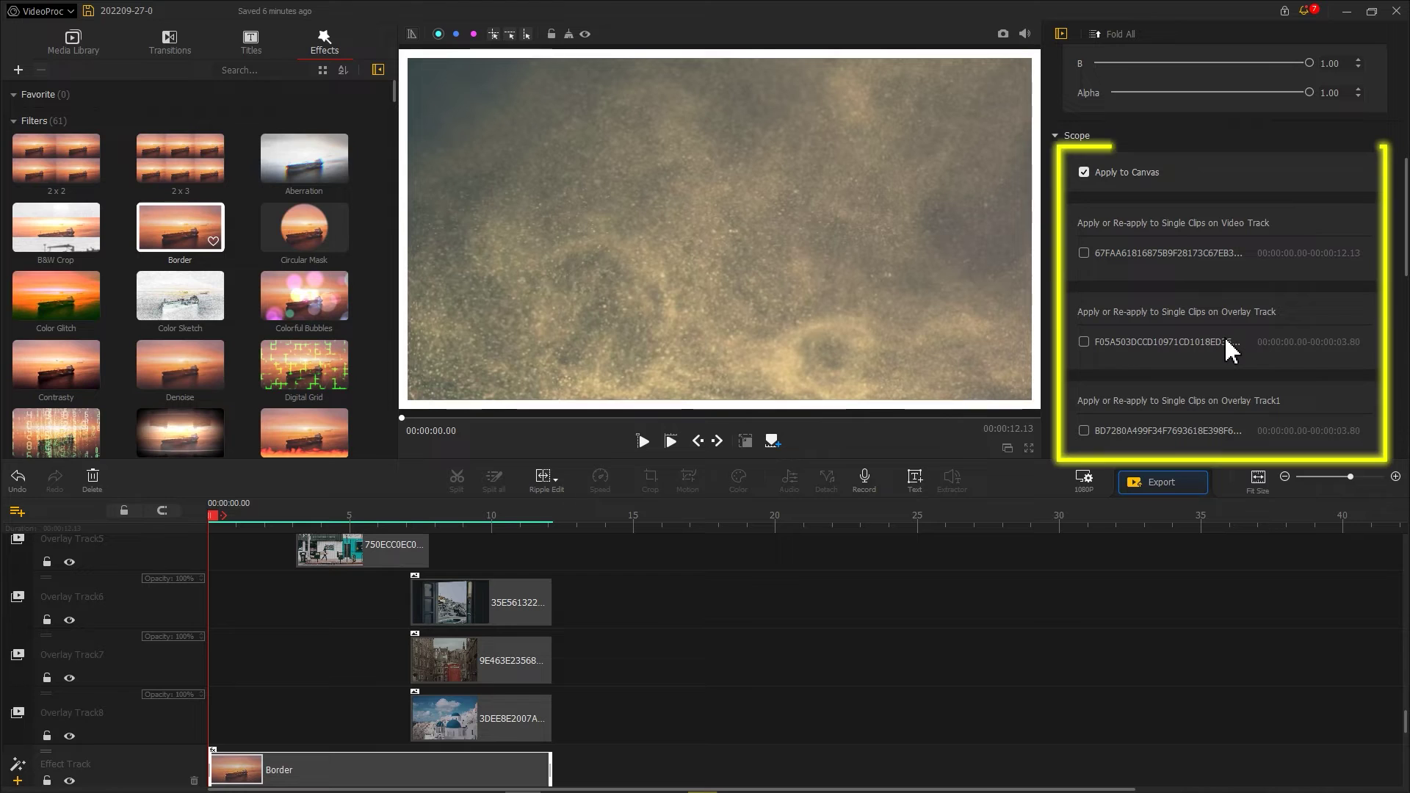
click(1084, 173)
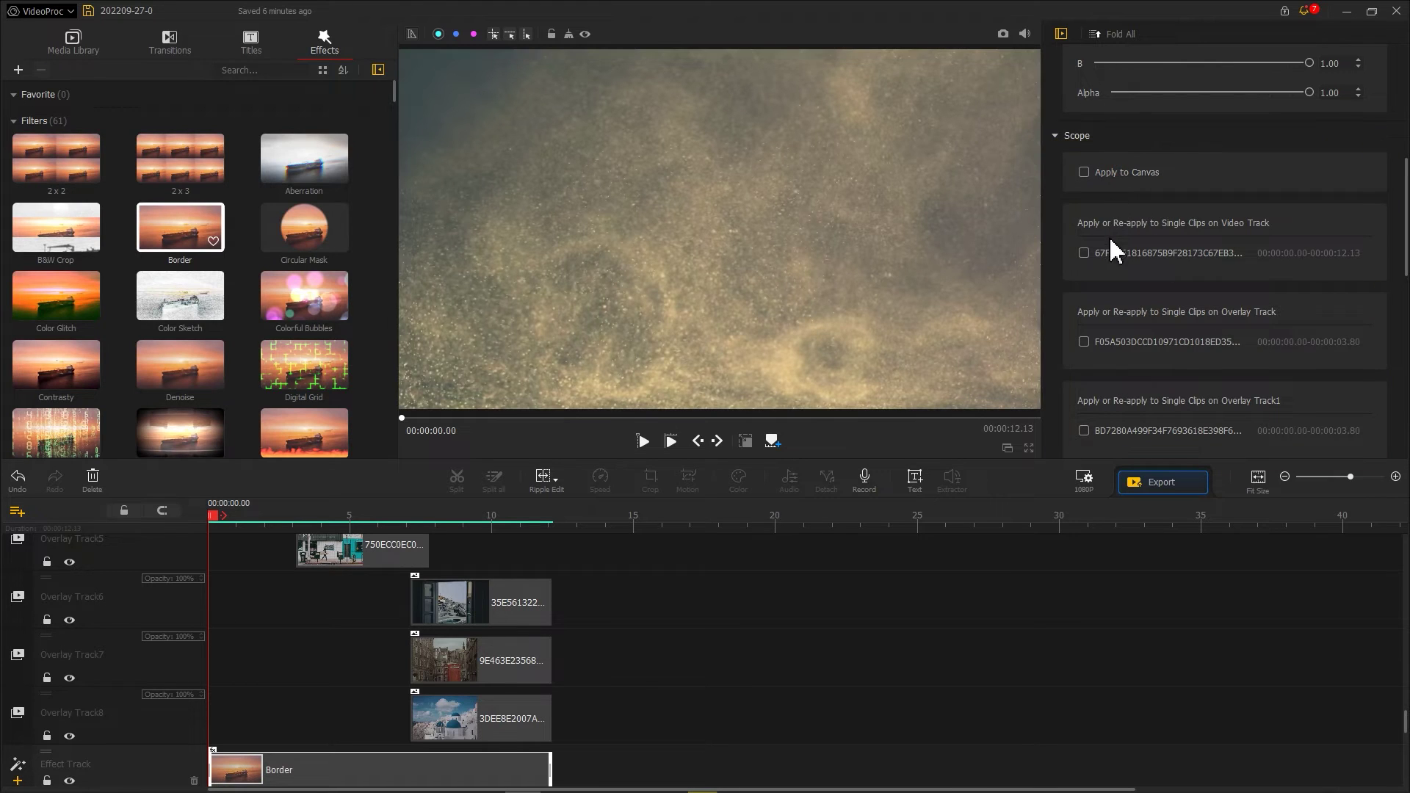
click(1107, 342)
scroll(1108, 348, down, 1)
click(1110, 383)
scroll(1111, 382, down, 2)
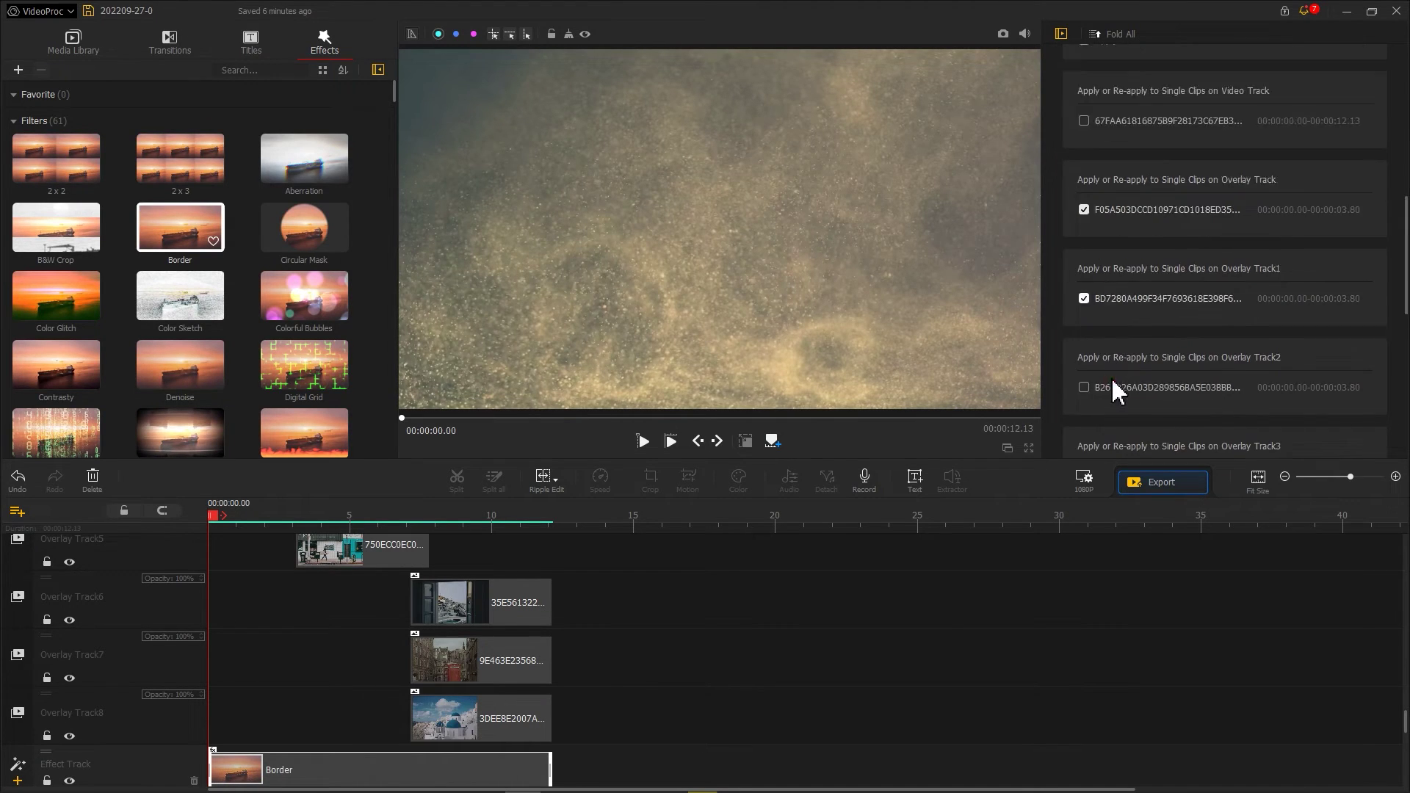
click(1112, 382)
Apply the Border effect to the second-group clips on Overlay Track3, Overlay Track4 and Overlay Track5
scroll(1116, 372, down, 2)
click(1116, 380)
scroll(1117, 354, down, 3)
click(1117, 350)
click(1117, 429)
Apply the Border effect to the third-group clips on Overlay Track6, Overlay Track7 and Overlay Track8
scroll(1116, 429, down, 3)
scroll(1118, 396, down, 1)
click(1120, 353)
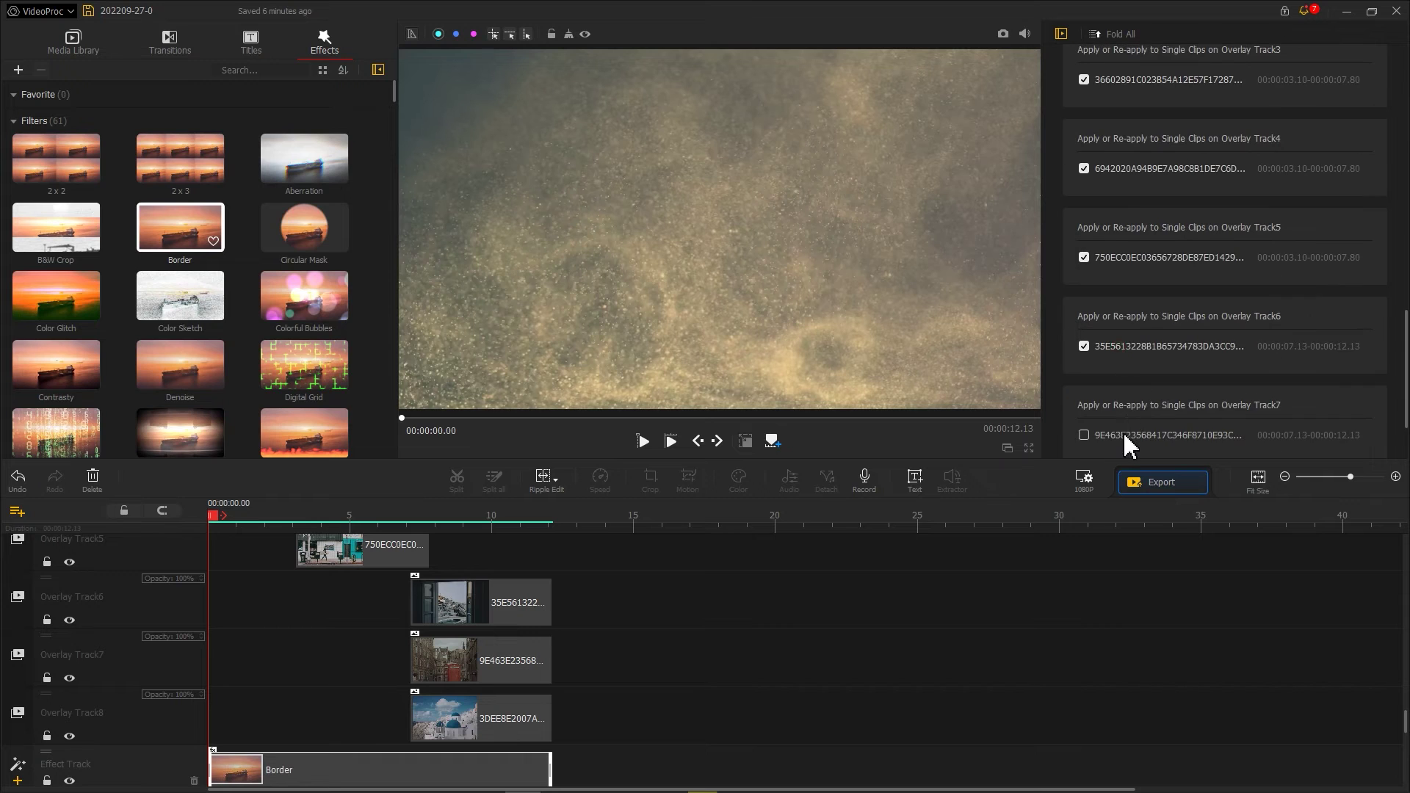
click(1124, 431)
scroll(1124, 430, down, 3)
click(1126, 413)
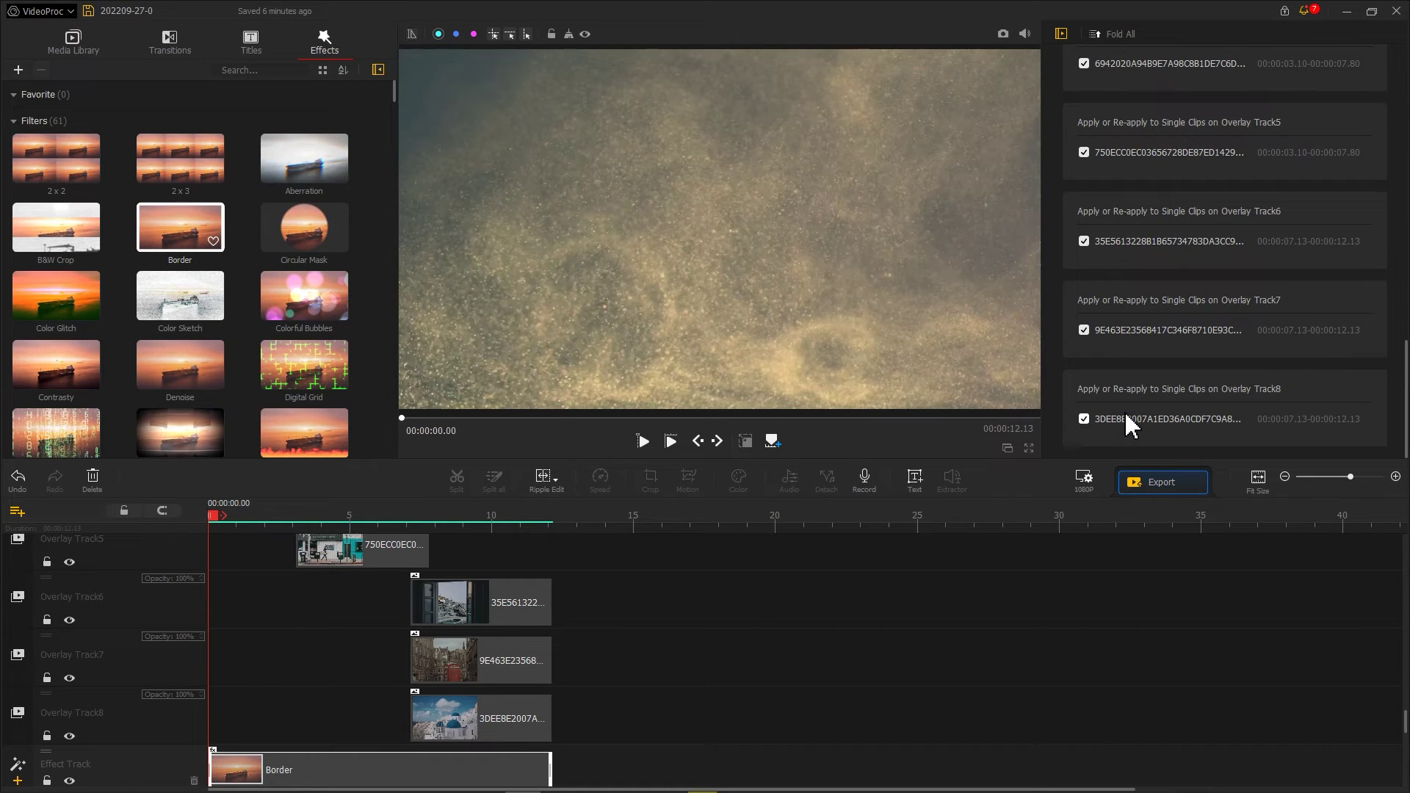
Blur the hands picture on Overlay Track2 by enabling image denoising with an edge threshold of 1.3
scroll(253, 611, up, 3)
scroll(257, 621, up, 3)
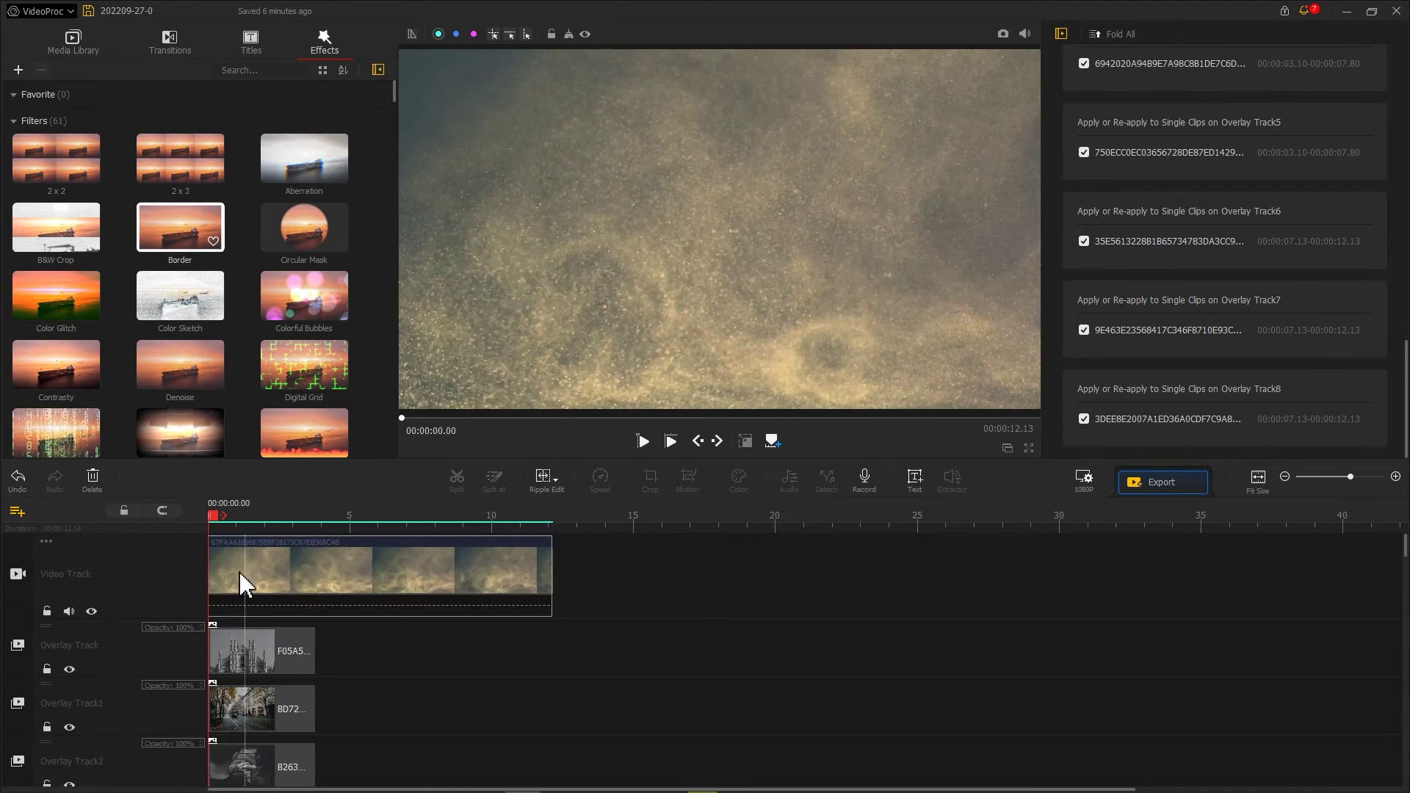
drag(218, 519, 235, 520)
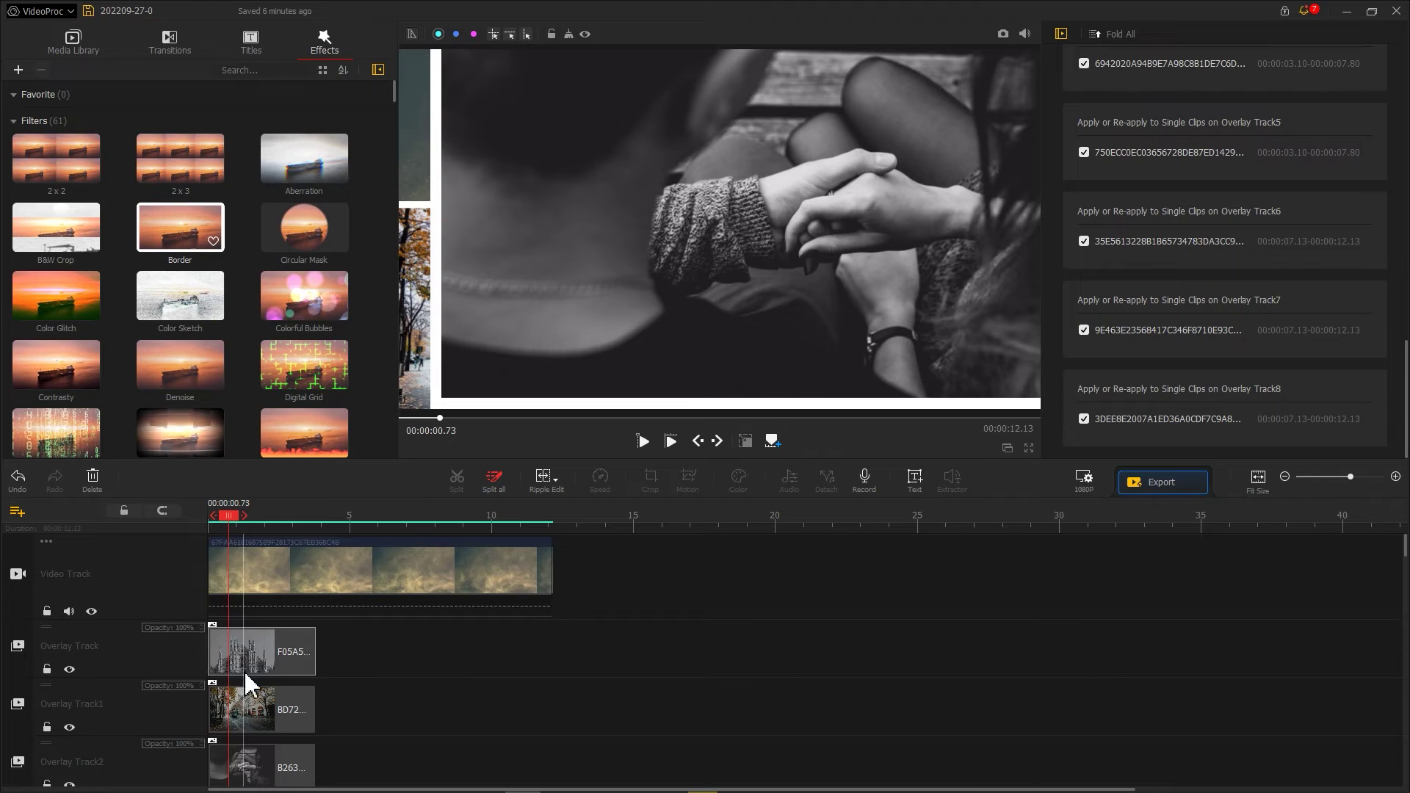
click(243, 755)
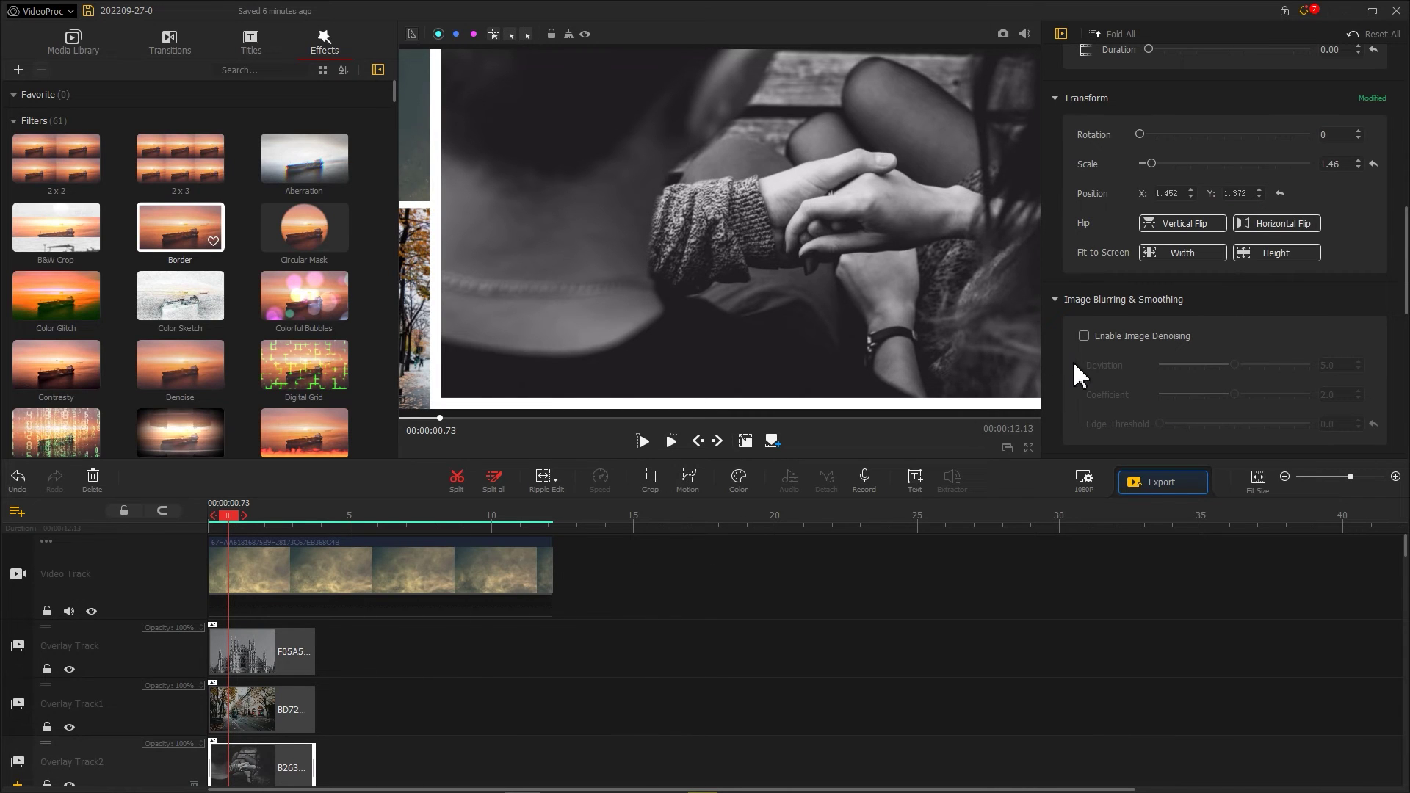
click(1112, 337)
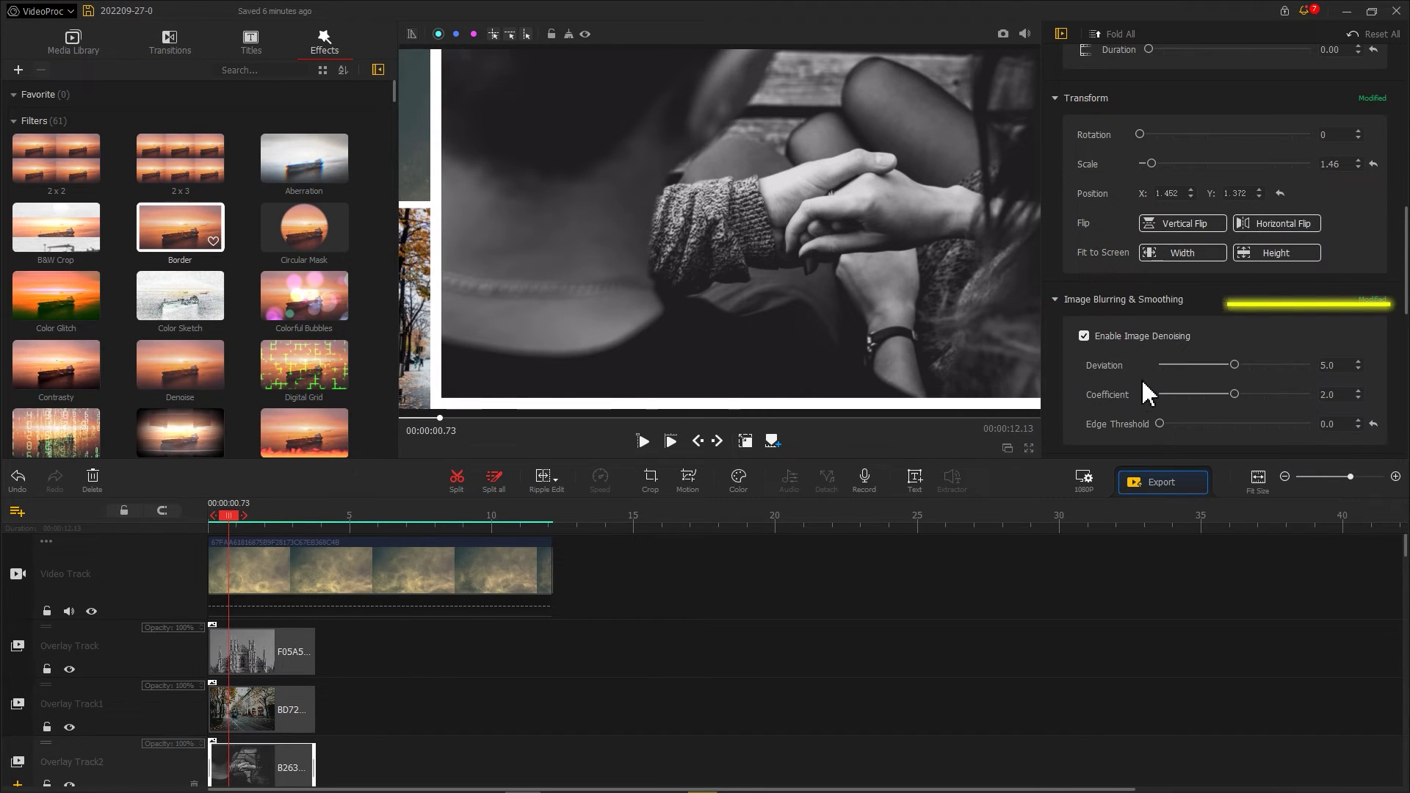
drag(1161, 424, 1228, 424)
Blur the turquoise shopfront picture on Overlay Track5 by enabling image denoising with an edge threshold of 1.5
scroll(371, 661, down, 3)
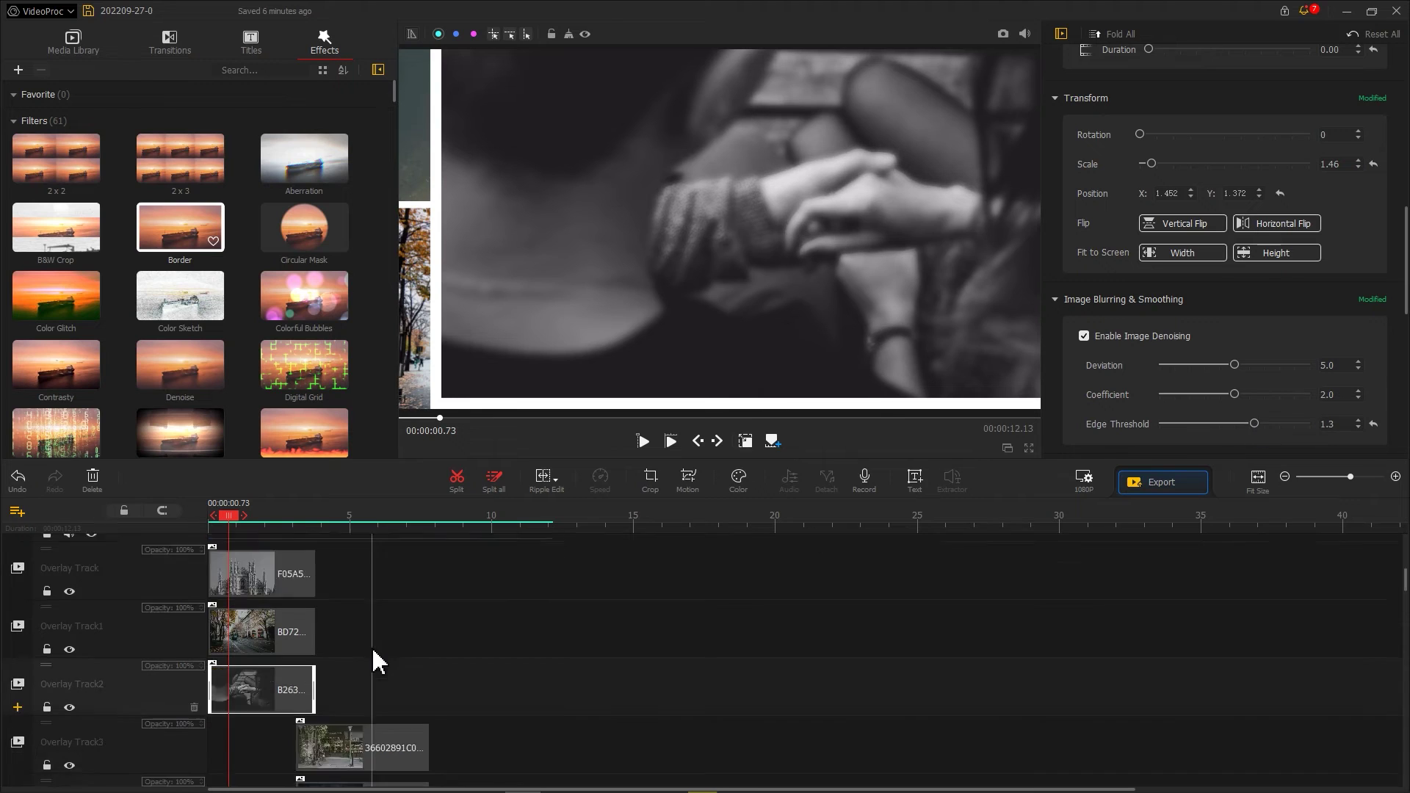
click(343, 765)
drag(1160, 424, 1270, 424)
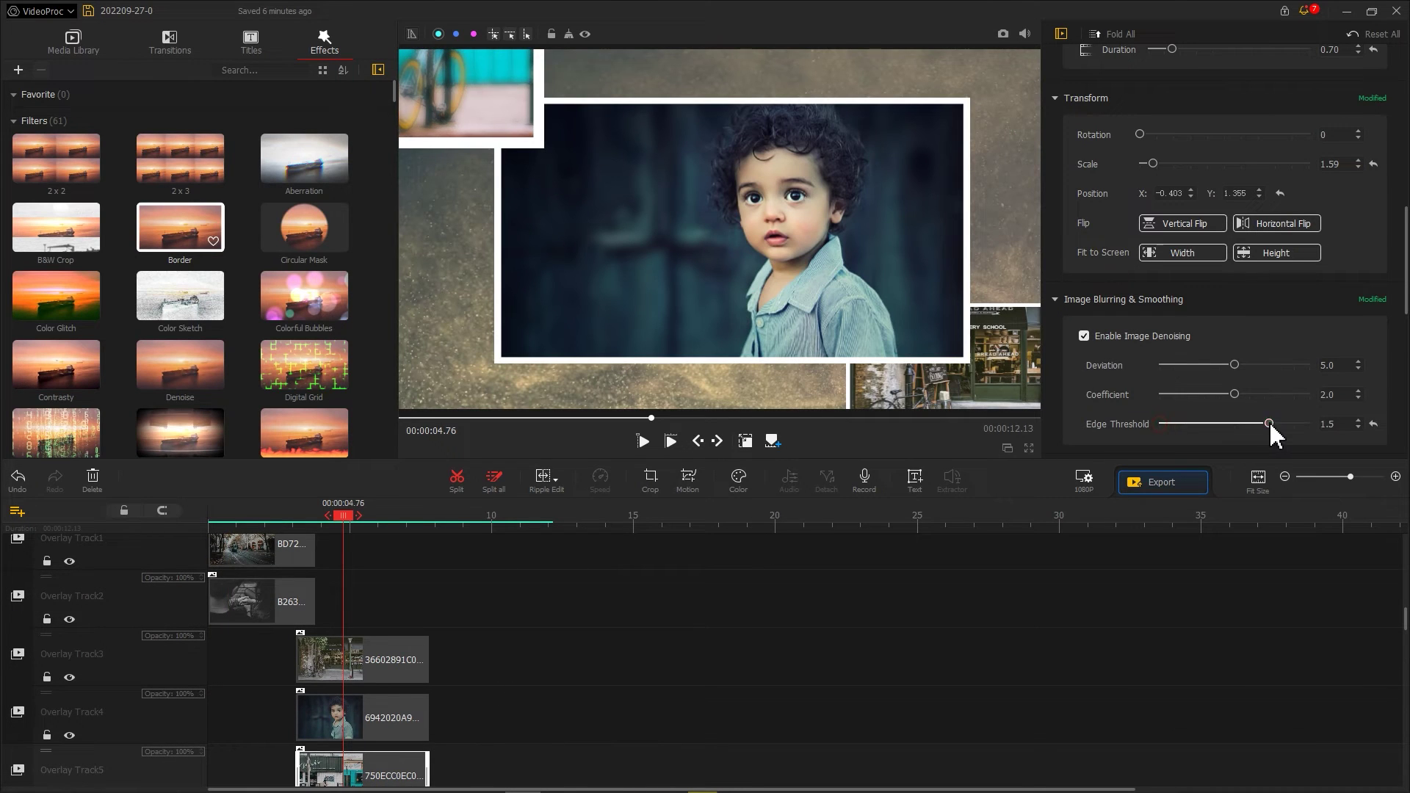
Blur the blue-domed church picture on Overlay Track8 by enabling image denoising with an edge threshold of 1.4
scroll(435, 604, down, 3)
click(439, 518)
click(430, 772)
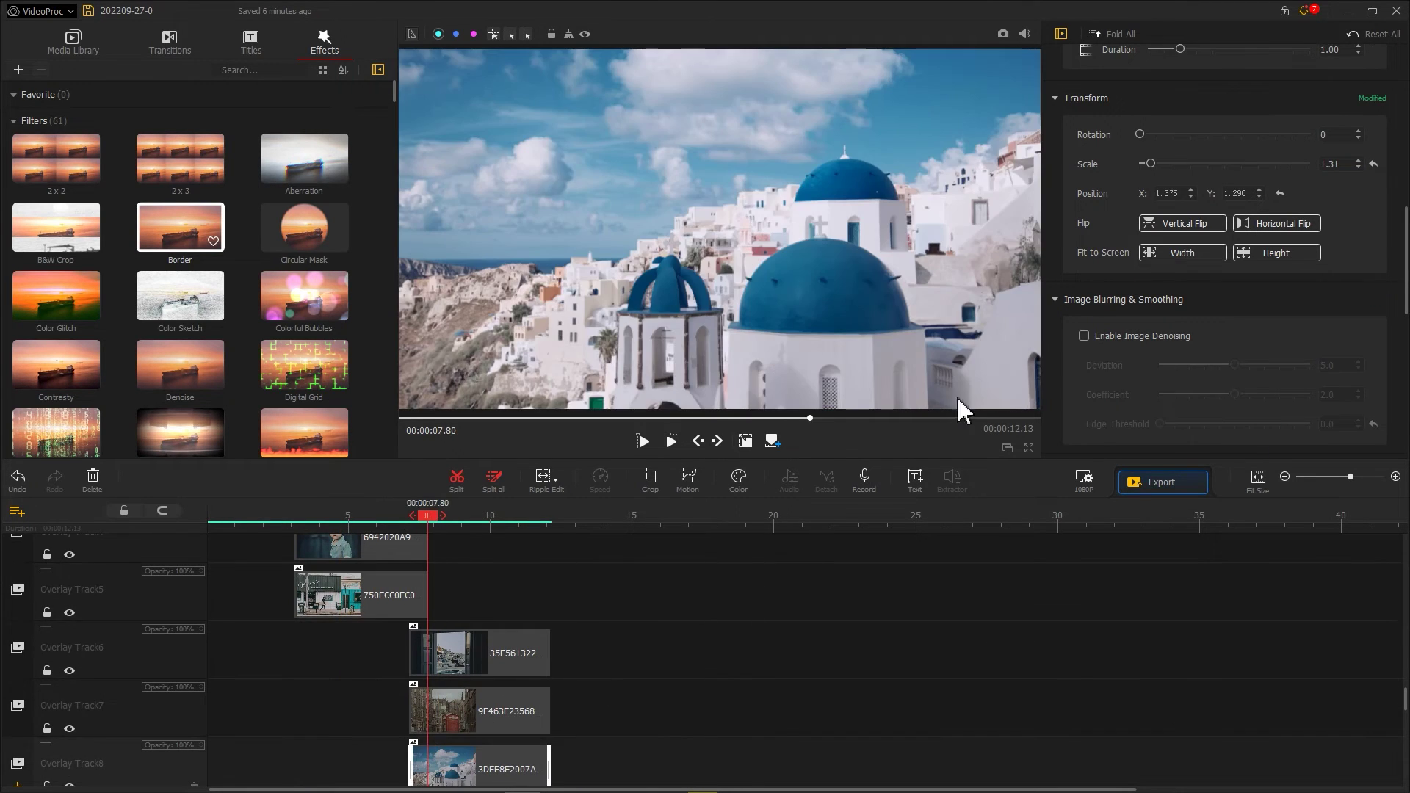
drag(1160, 424, 1262, 424)
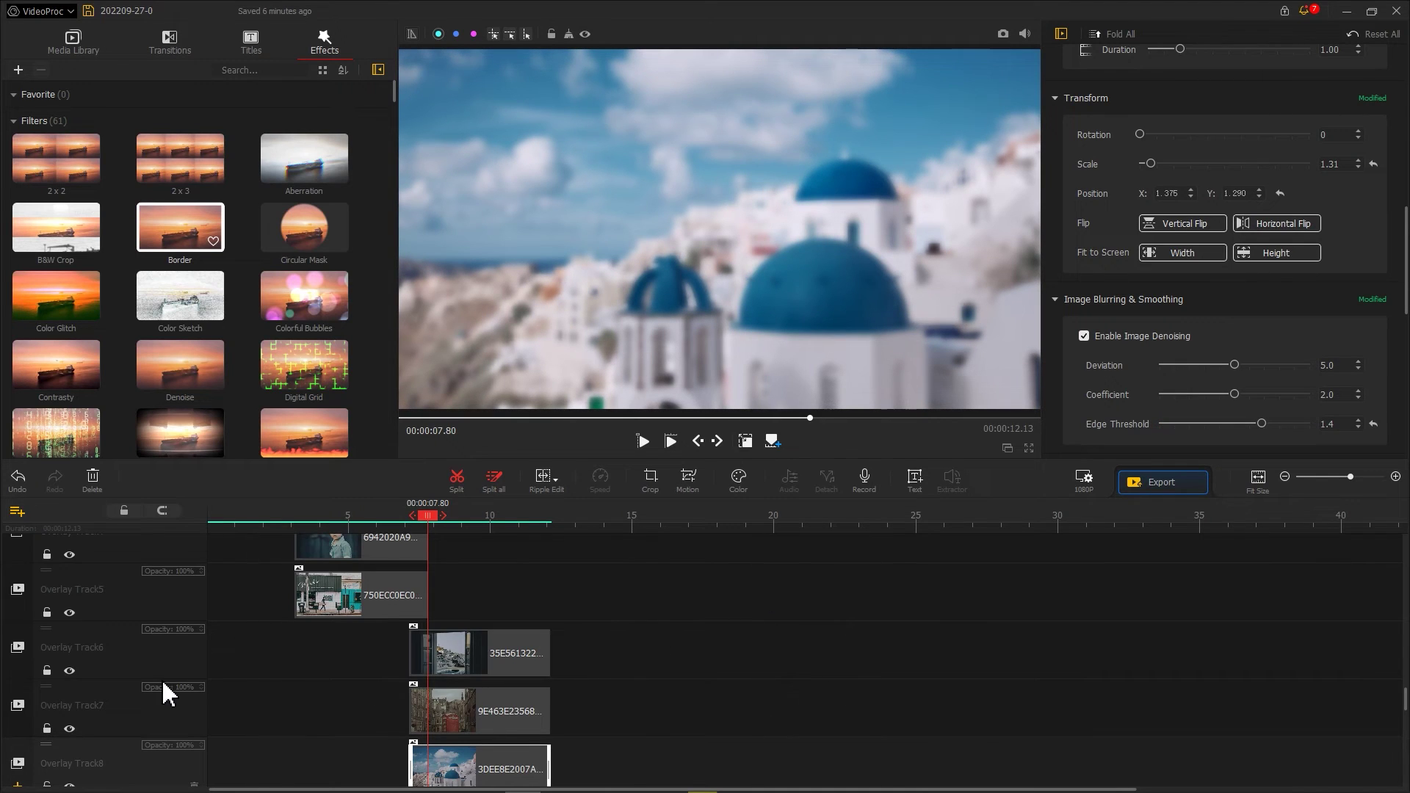
Add a second effect track and place the Colorful Bubbles filter on it, spanning the full 12.13-second timeline
scroll(162, 679, down, 3)
click(18, 665)
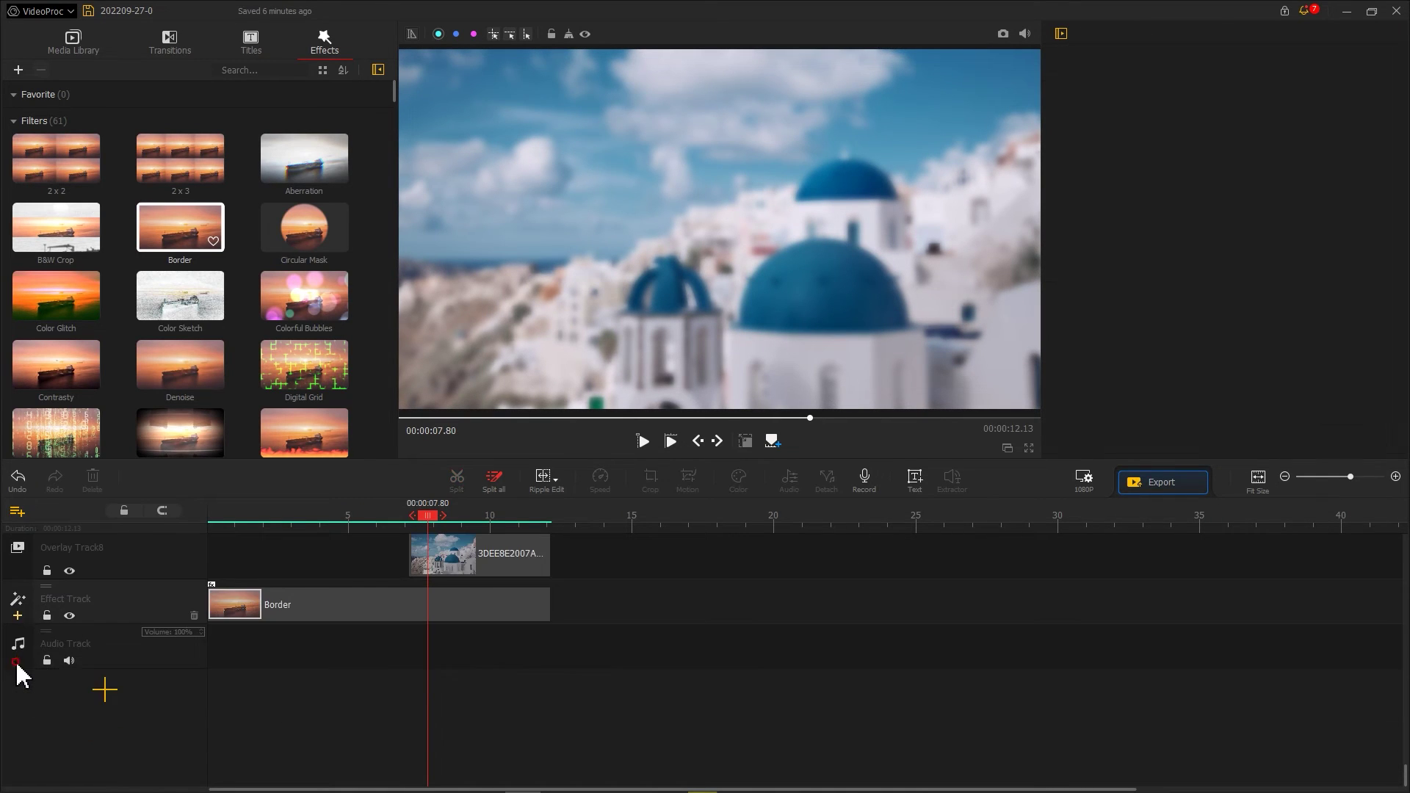
click(16, 664)
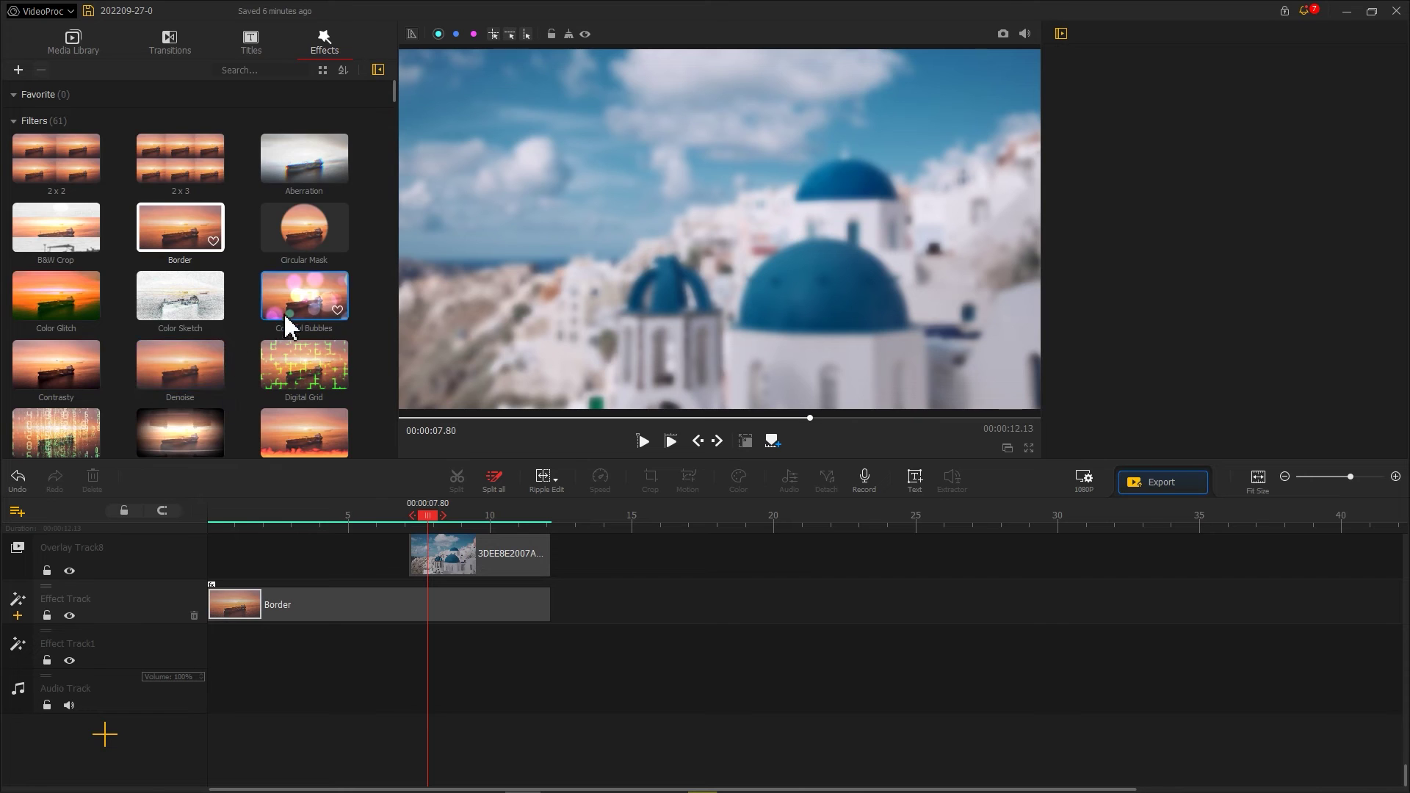
drag(289, 326, 595, 633)
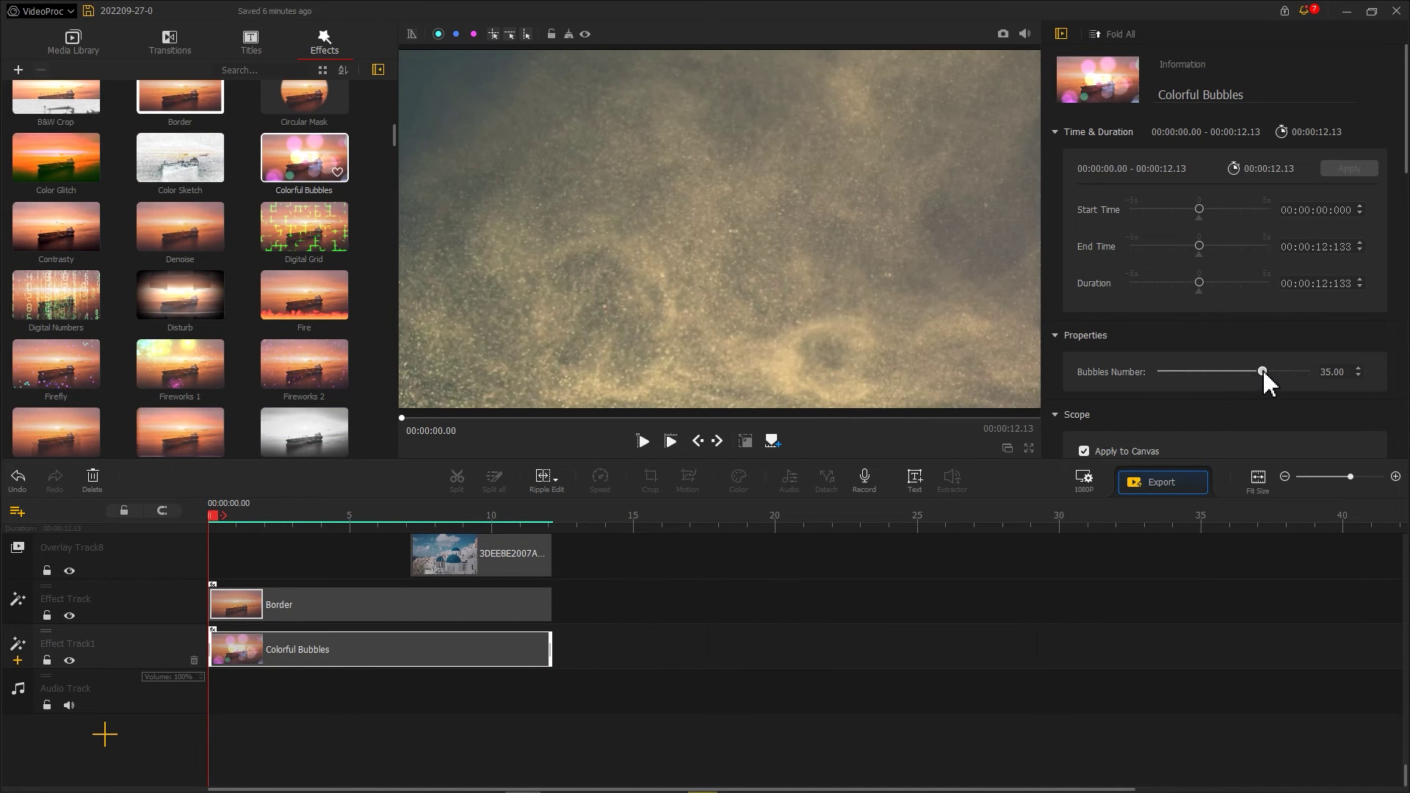